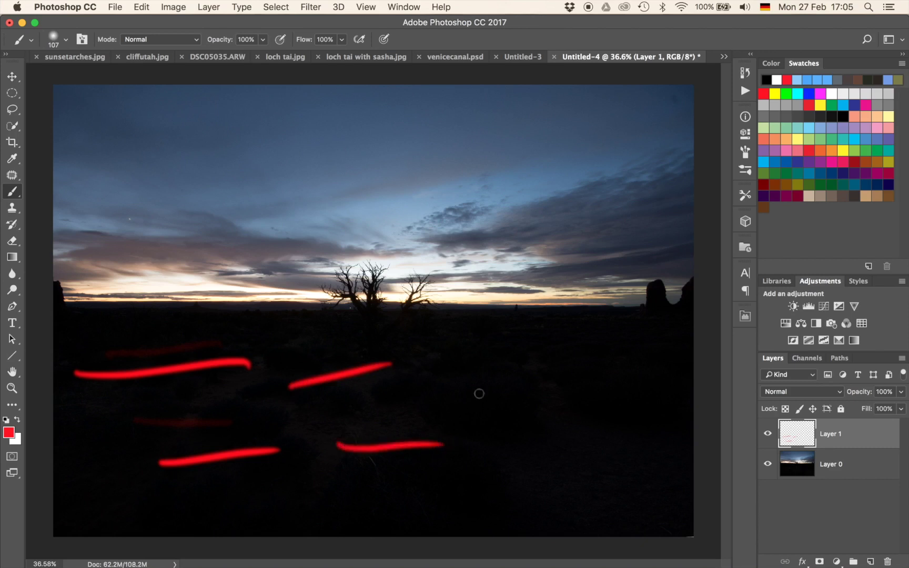
- Paint freehand red brush strokes across the dark foreground on Layer 1 to mark the underexposed area
left_click_drag(583, 423, 676, 443)
left_click_drag(558, 478, 288, 422)
left_click_drag(213, 430, 317, 390)
left_click_drag(318, 378, 316, 375)
mouse_move(306, 338)
left_mouse_down()
mouse_move(434, 368)
mouse_move(542, 451)
mouse_move(589, 439)
left_mouse_up()
left_click_drag(410, 335, 494, 327)
left_click_drag(457, 386, 455, 392)
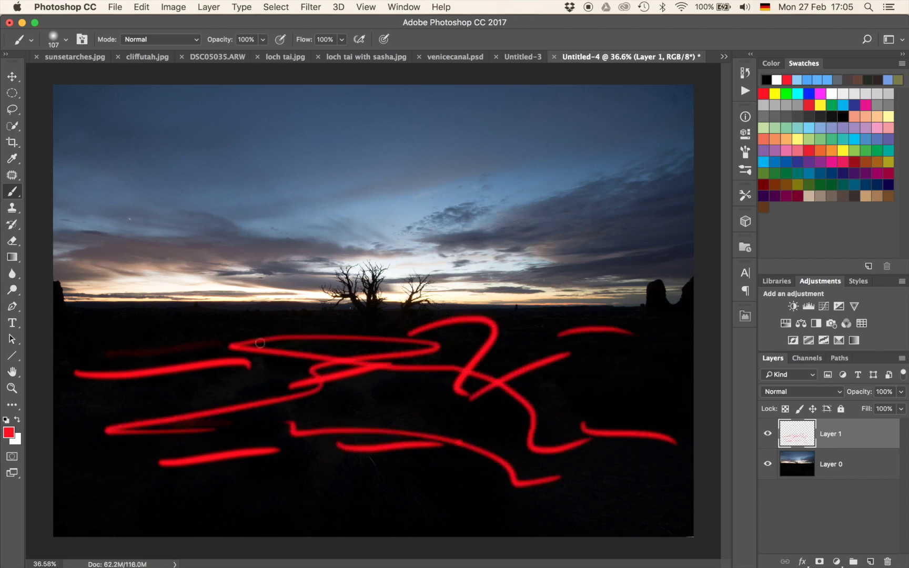
left_click_drag(250, 353, 326, 414)
left_click(314, 448)
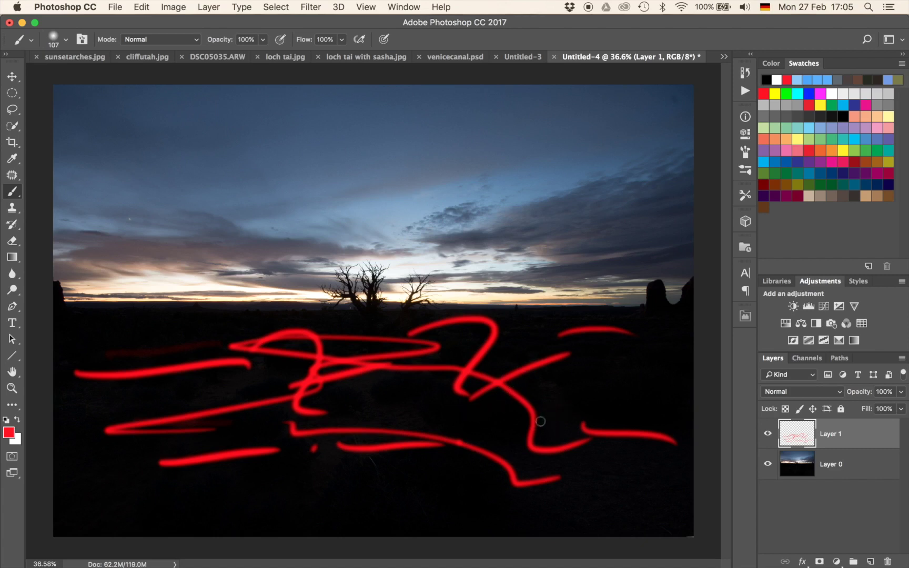
- Handwrite the words "Noise" and "Sharp" in red across the upper sky on Layer 1
left_click_drag(100, 158, 206, 117)
left_click_drag(214, 155, 213, 158)
left_click_drag(236, 158, 235, 168)
mouse_move(278, 145)
left_mouse_down()
mouse_move(287, 167)
mouse_move(372, 158)
left_mouse_up()
mouse_move(467, 120)
left_mouse_down()
mouse_move(446, 127)
mouse_move(429, 169)
left_mouse_up()
mouse_move(476, 120)
left_mouse_down()
mouse_move(511, 147)
mouse_move(508, 168)
left_mouse_up()
mouse_move(547, 142)
left_mouse_down()
mouse_move(586, 156)
mouse_move(598, 141)
mouse_move(623, 141)
left_mouse_up()
- Draw red arrows from both words down to the foreground and handwrite "Red" beside the arrow under "Noise"
left_click_drag(518, 190, 513, 326)
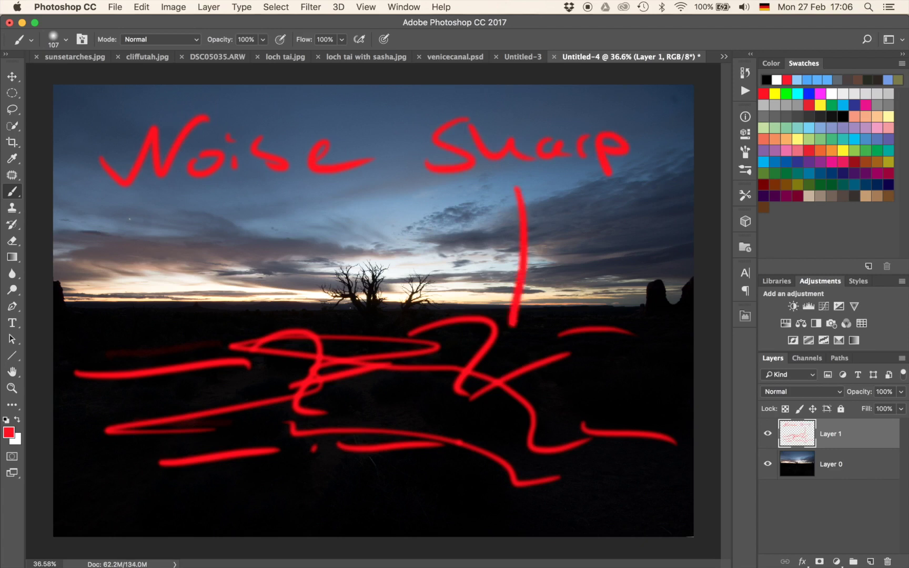
left_click_drag(483, 273, 563, 298)
mouse_move(163, 193)
left_mouse_down()
mouse_move(169, 310)
mouse_move(219, 315)
left_mouse_up()
mouse_move(223, 227)
left_mouse_down()
mouse_move(247, 261)
mouse_move(329, 250)
mouse_move(342, 258)
left_mouse_up()
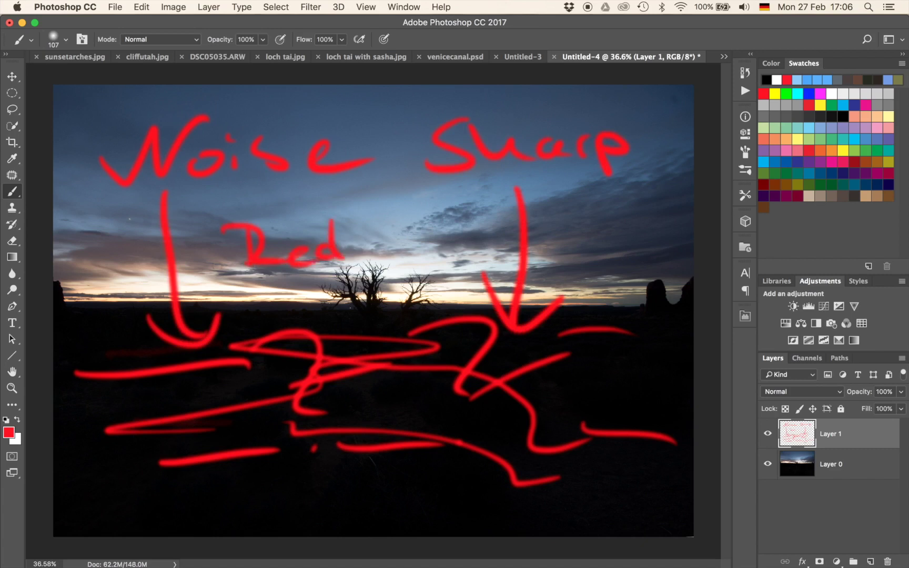
- Trace the horizon with a red brush line and delete annotation Layer 1
mouse_move(96, 273)
left_mouse_down()
mouse_move(541, 266)
mouse_move(659, 283)
mouse_move(656, 307)
left_mouse_up()
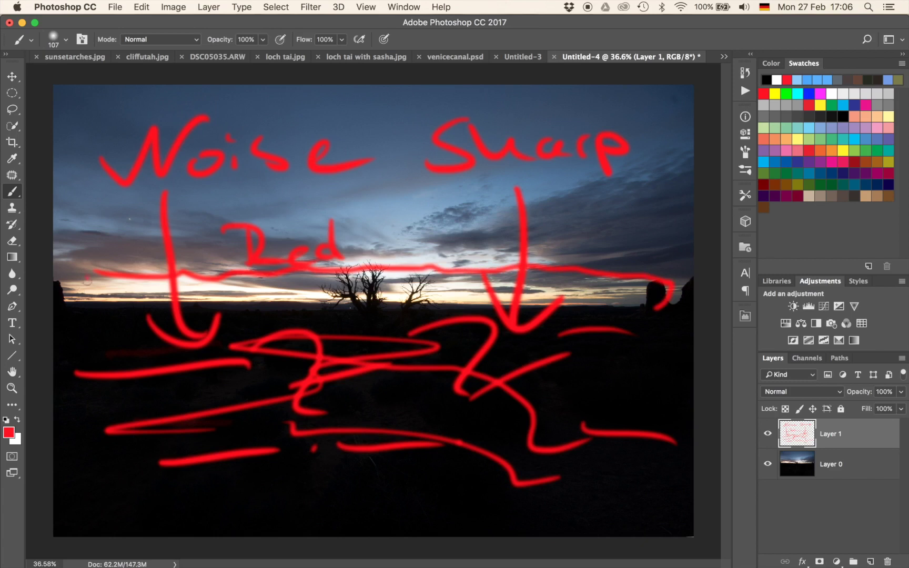
left_click_drag(87, 279, 90, 301)
key("Delete")
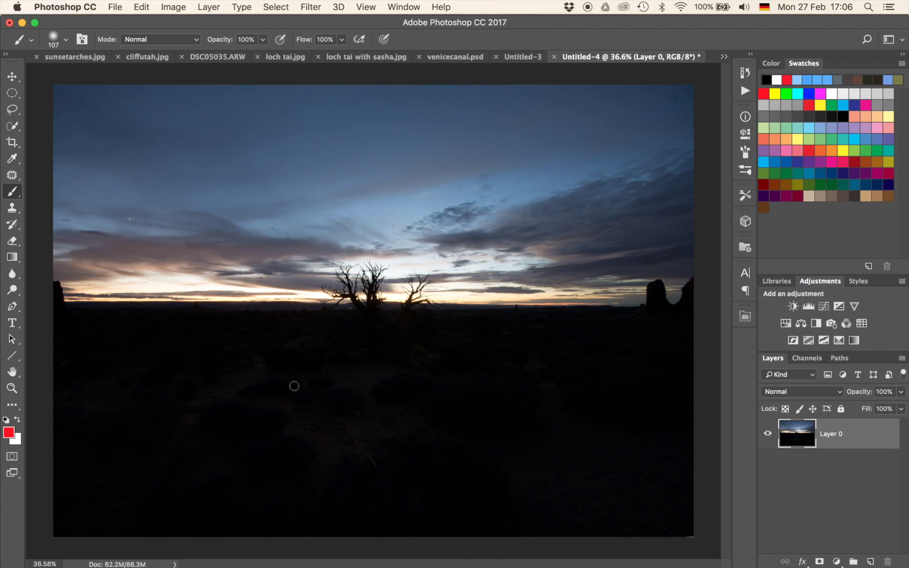
- Add a Curves adjustment layer and lift its RGB curve point to input 28, output 178 to brighten the foreground
left_click(823, 310)
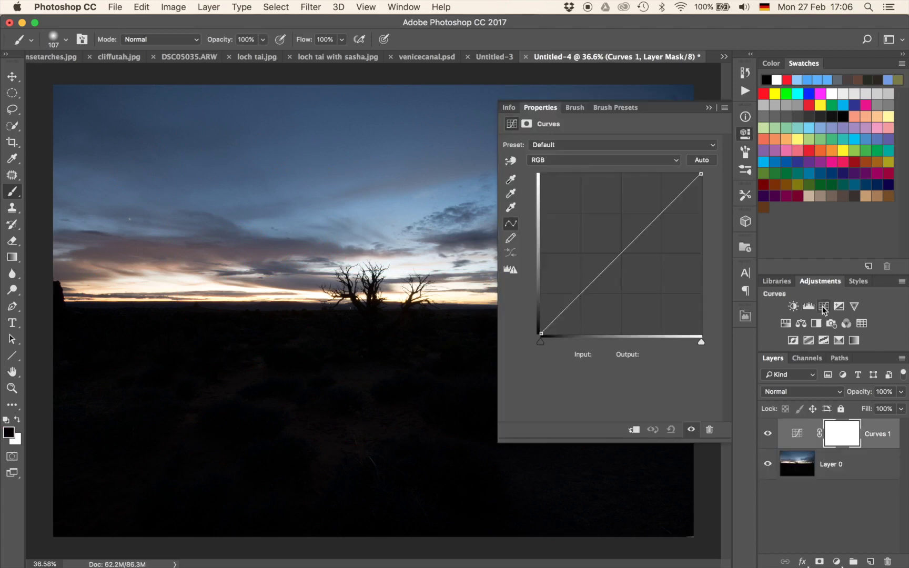
left_click(599, 256)
left_click_drag(599, 256, 562, 221)
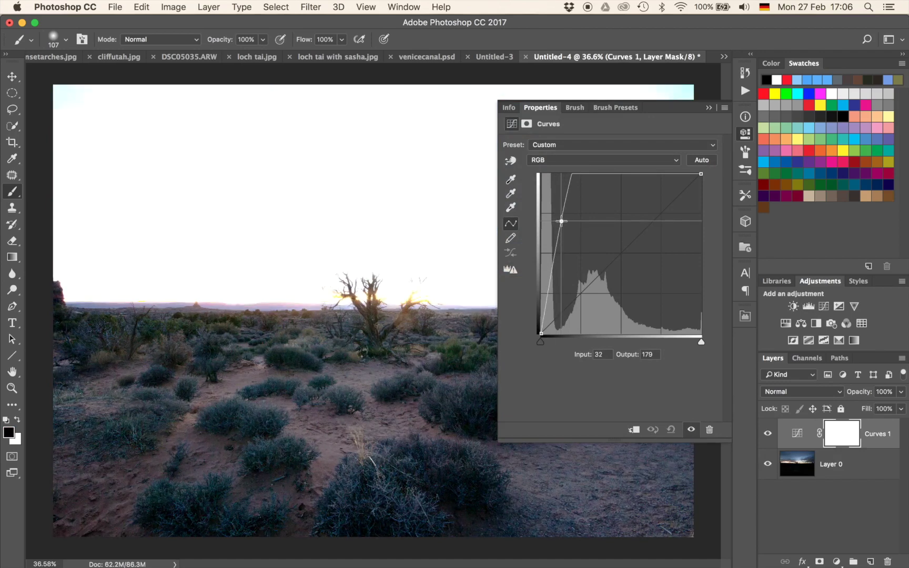
left_click_drag(561, 221, 559, 222)
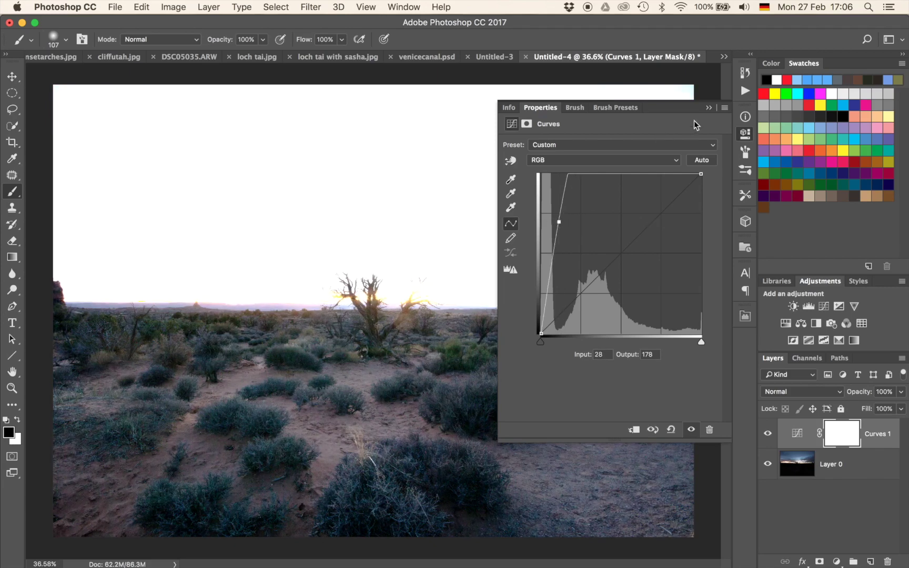
left_click(708, 108)
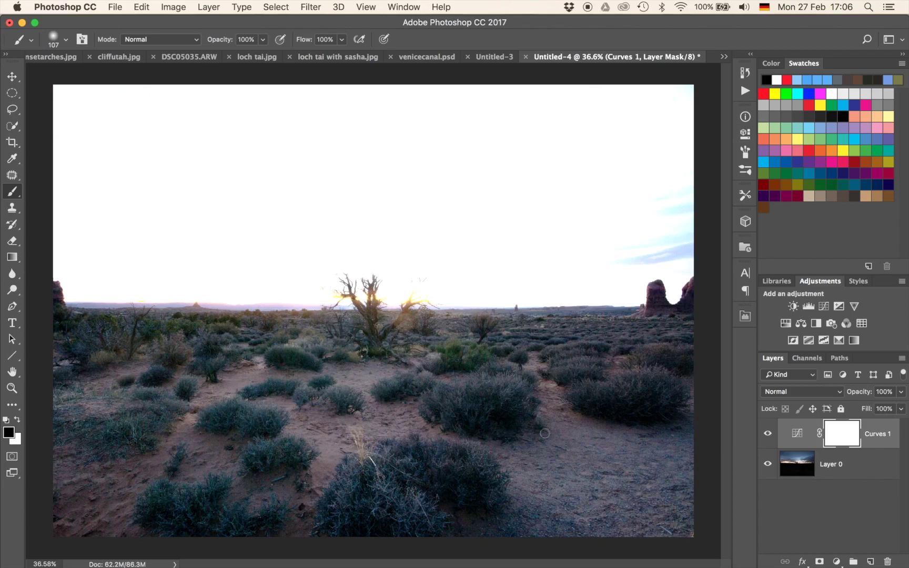
- Hide the Curves 1 layer and add a Levels adjustment layer with its white input level set to 42
left_click(768, 433)
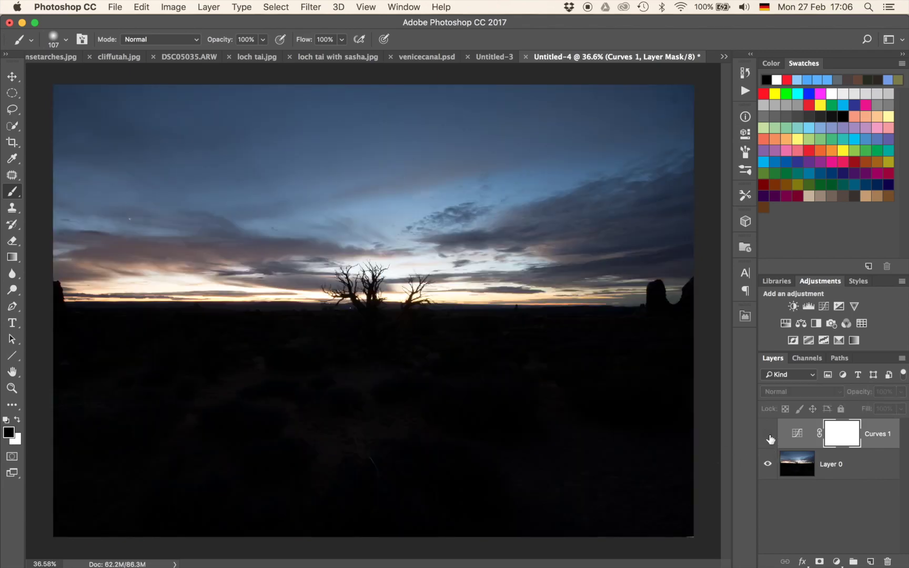
left_click(807, 308)
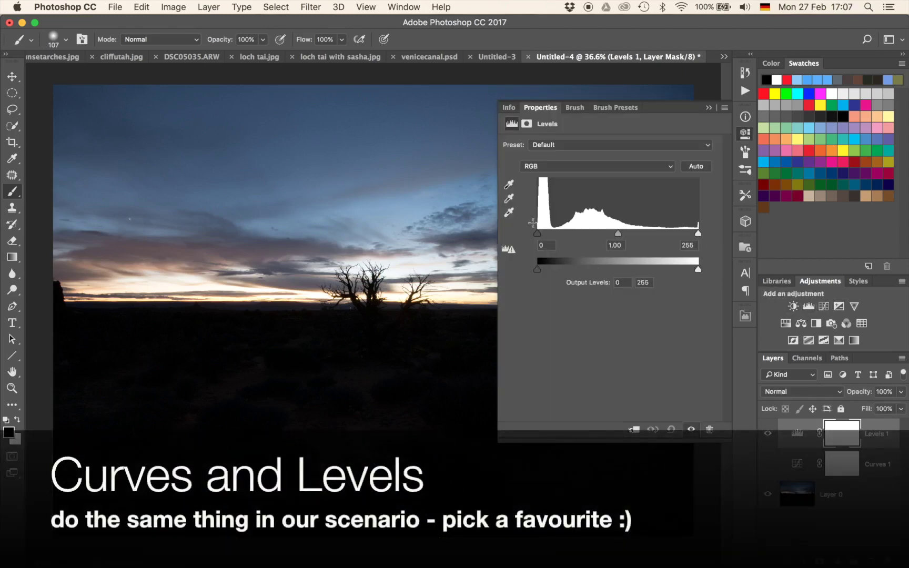
left_click_drag(538, 233, 537, 233)
left_click_drag(699, 233, 566, 234)
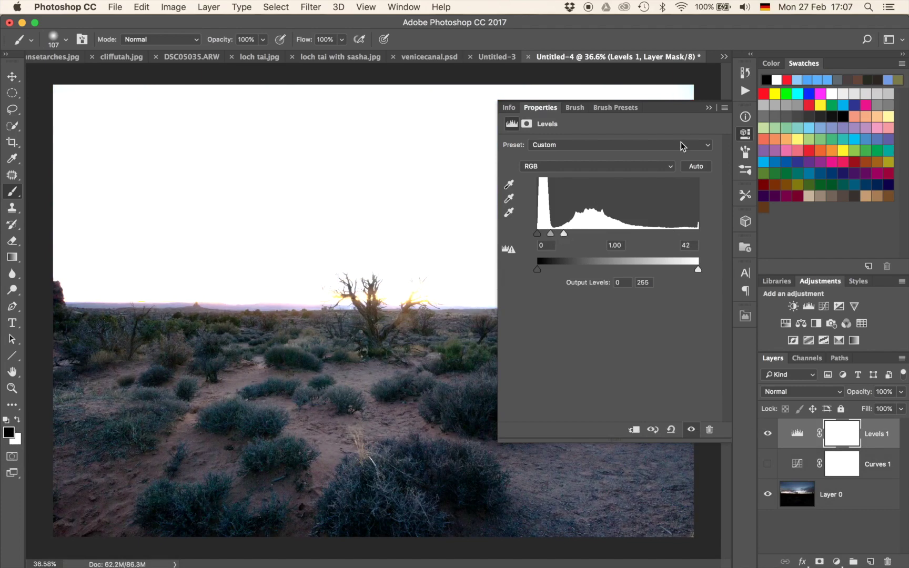
left_click(708, 108)
- Compare the Curves 1 and Levels 1 adjustments by toggling their layer visibility
left_click(771, 466)
left_click(765, 445)
left_click(765, 467)
left_click(767, 433)
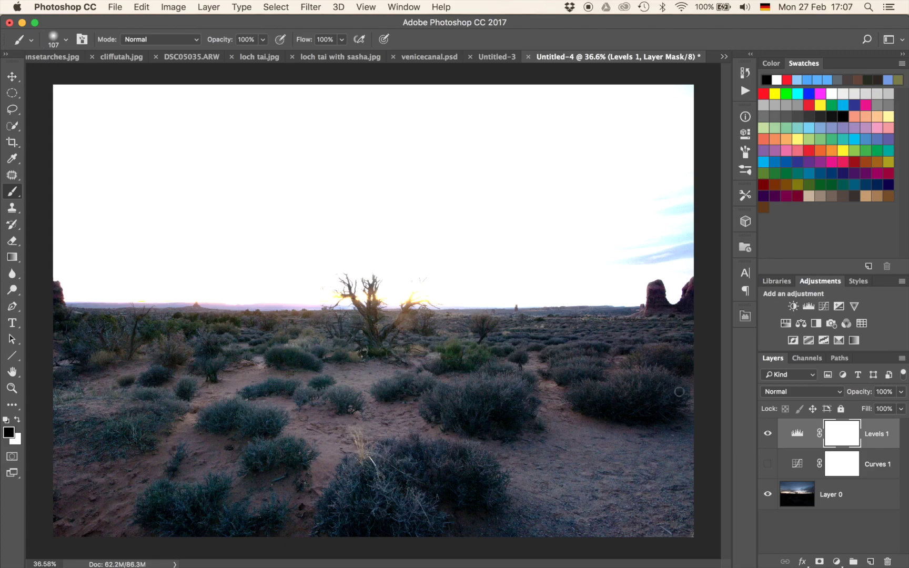
left_click(771, 435)
left_click(769, 434)
- Reopen the hidden Curves 1 adjustment and move its curve point to input 105, output 106
double_click(797, 464)
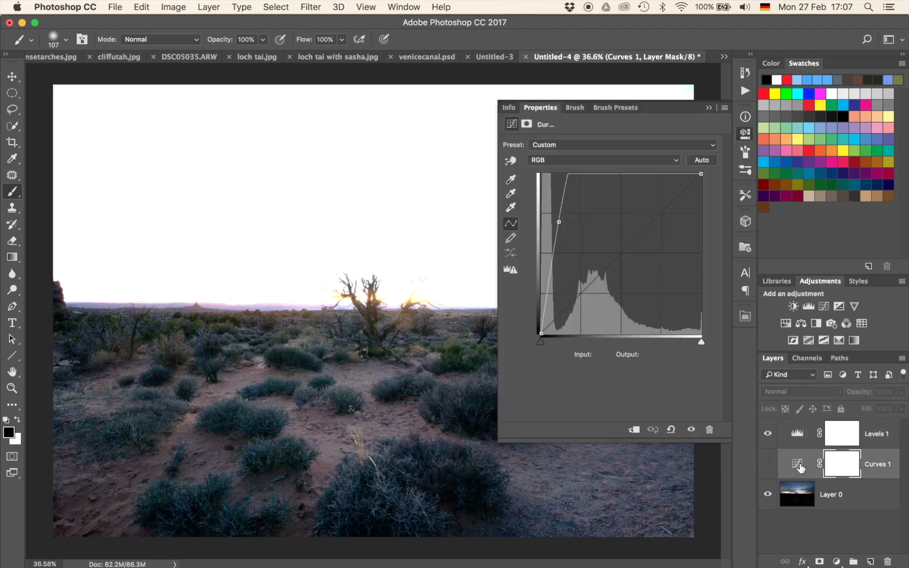
left_click_drag(558, 222, 606, 267)
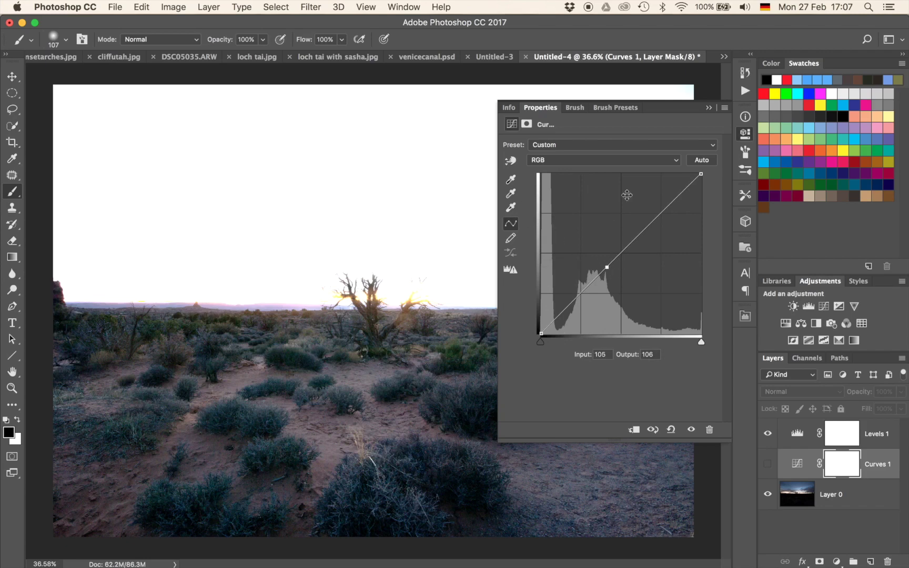
left_click(707, 108)
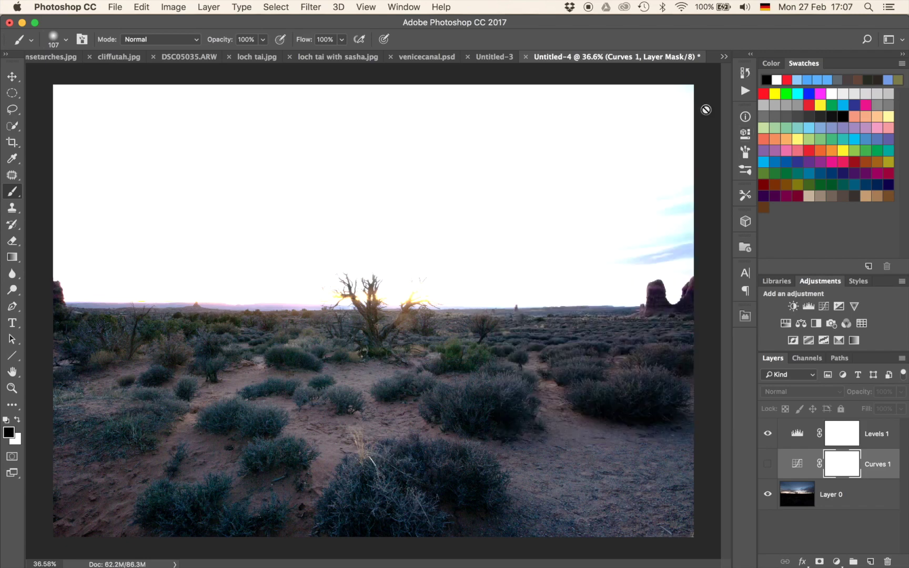
- Delete the Curves 1 layer, select the Levels 1 layer mask and check the image with and without Levels
key("BackSpace")
left_click(842, 436)
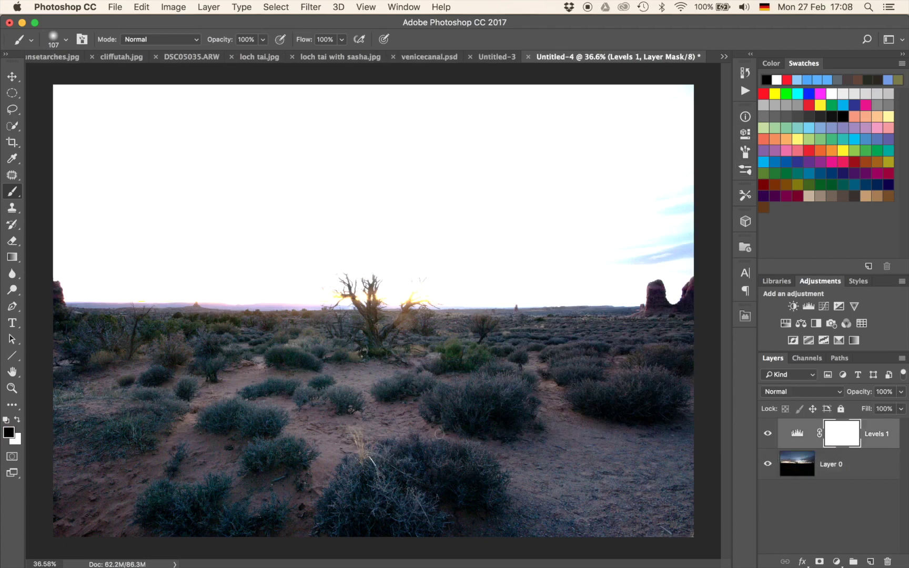
left_click(769, 434)
left_click(769, 434)
- Apply black-to-transparent linear gradients down the Levels 1 mask from the sky past the horizon to restore the darker sky
key("g")
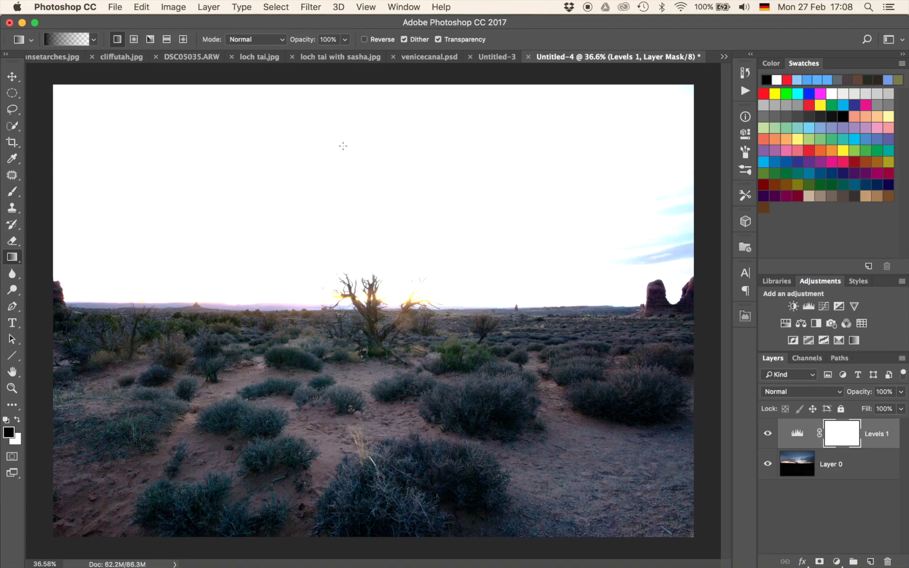
left_click_drag(396, 80, 400, 328)
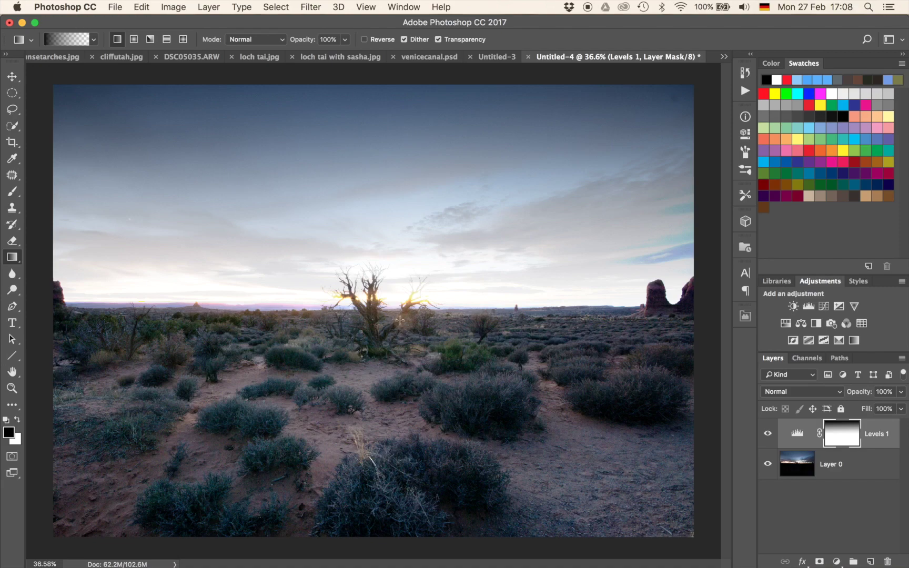
left_click_drag(403, 161, 399, 318)
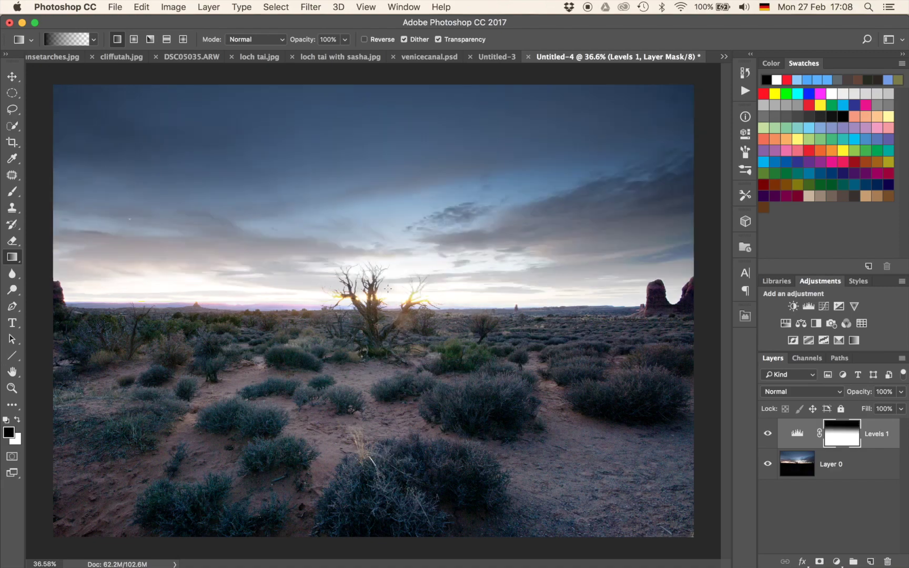
left_click_drag(359, 139, 362, 346)
left_click_drag(355, 119, 347, 392)
left_click_drag(359, 181, 367, 312)
left_click_drag(343, 190, 344, 314)
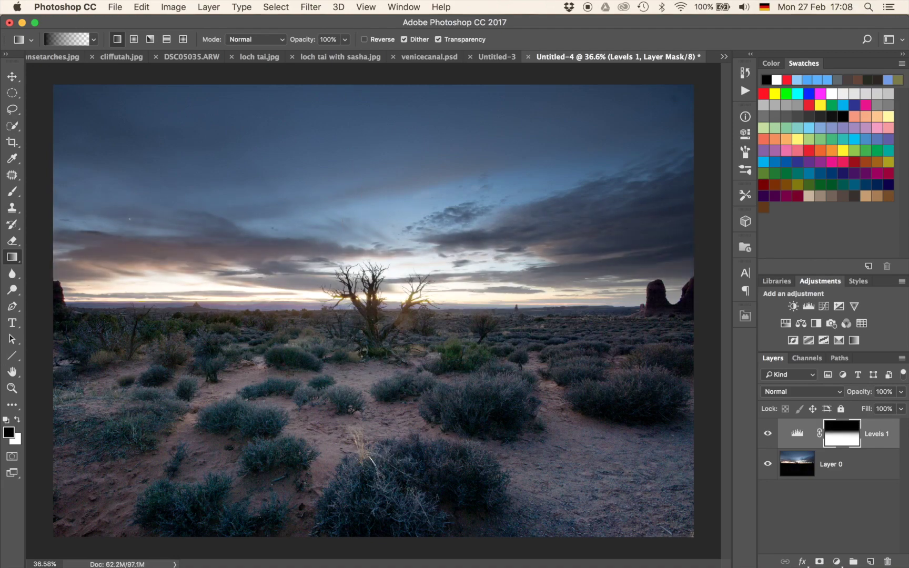
left_click_drag(351, 181, 352, 334)
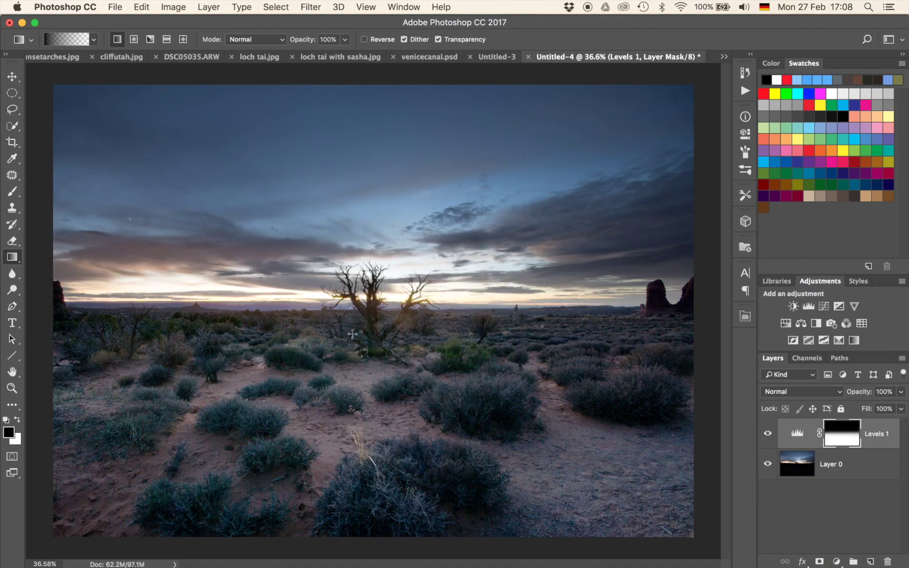
- Refine the Levels 1 mask at the horizon with a short upward white gradient and a short downward black gradient
key("x")
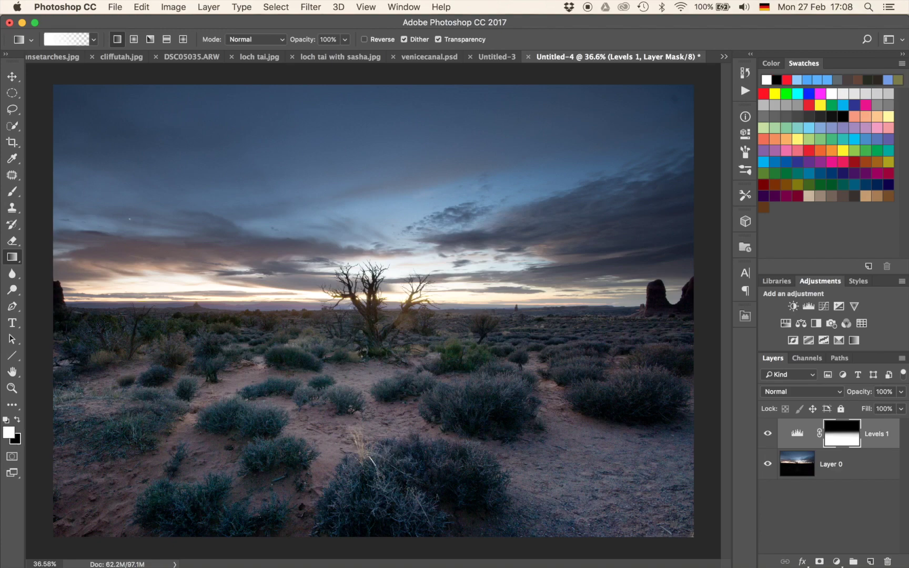
left_click_drag(368, 322, 368, 291)
key("x")
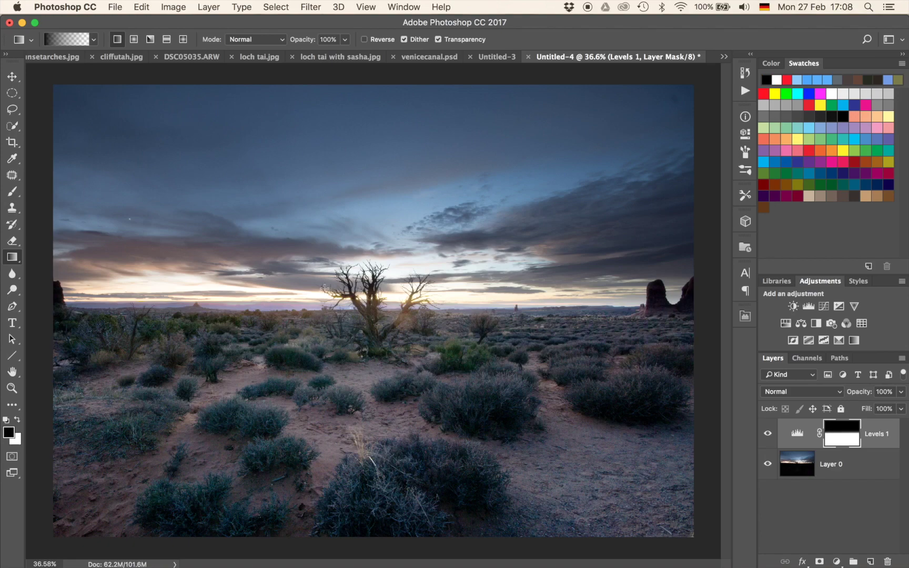
left_click_drag(325, 296, 324, 328)
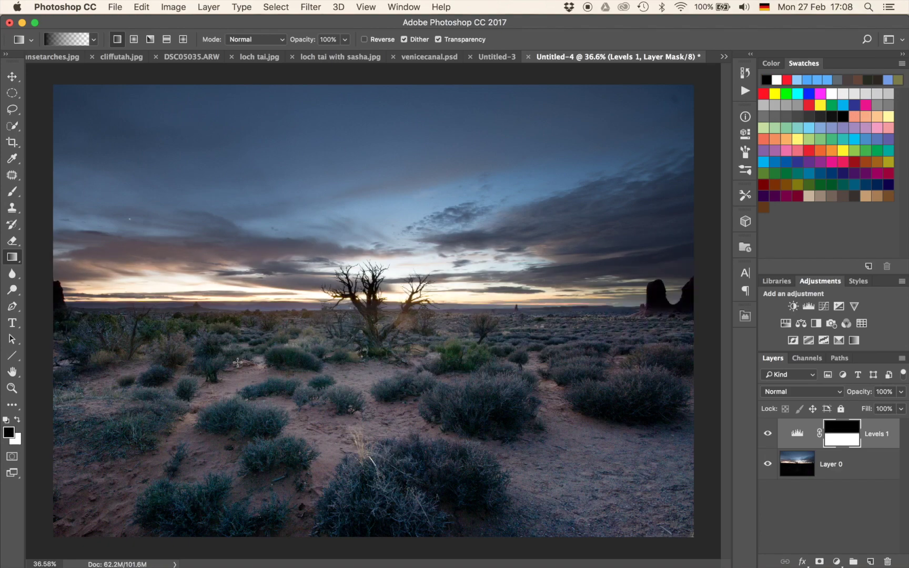
- Compare the image with and without Levels 1, and inspect the mask transition around the tree and foreground bushes up close
left_click(768, 434)
left_click(768, 434)
scroll(622, 339, "down", 10)
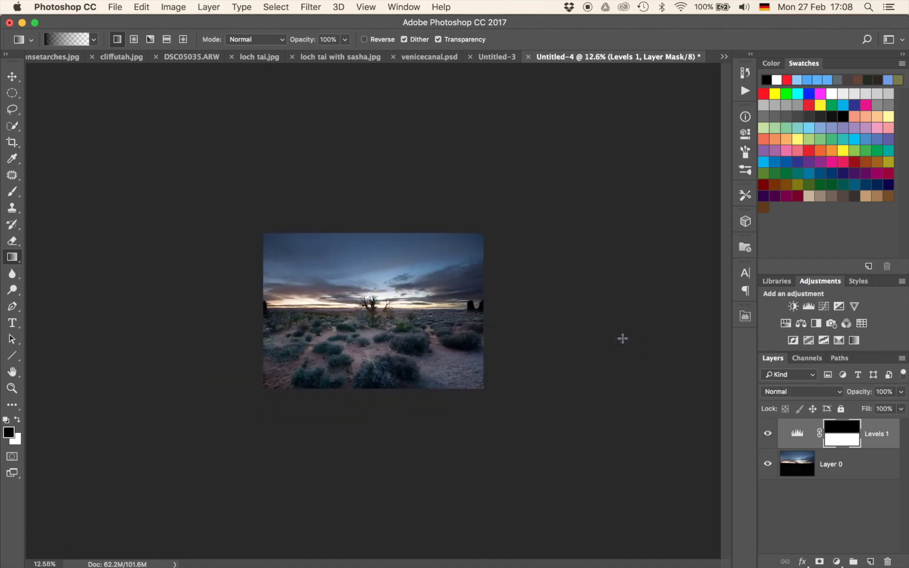
scroll(623, 339, "up", 5)
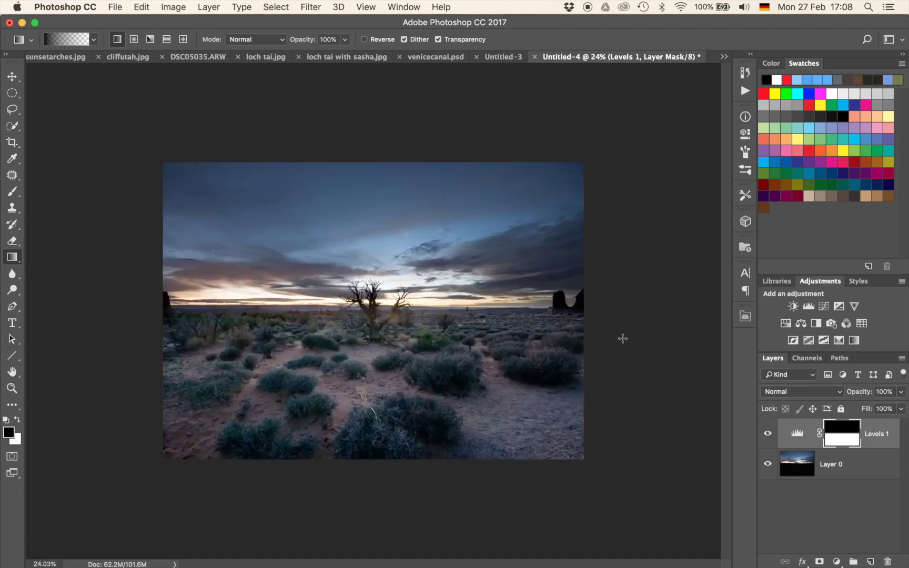
scroll(623, 339, "up", 1)
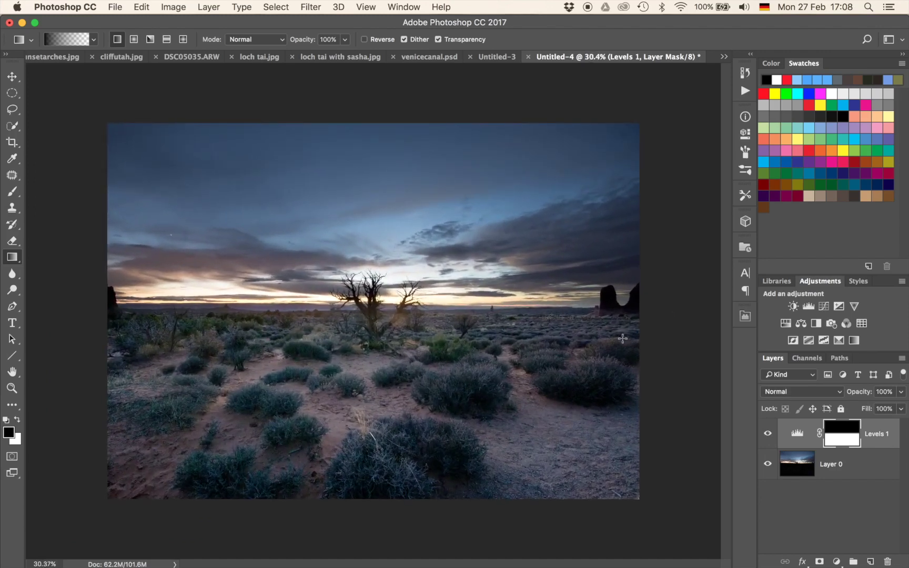
scroll(623, 339, "up", 1)
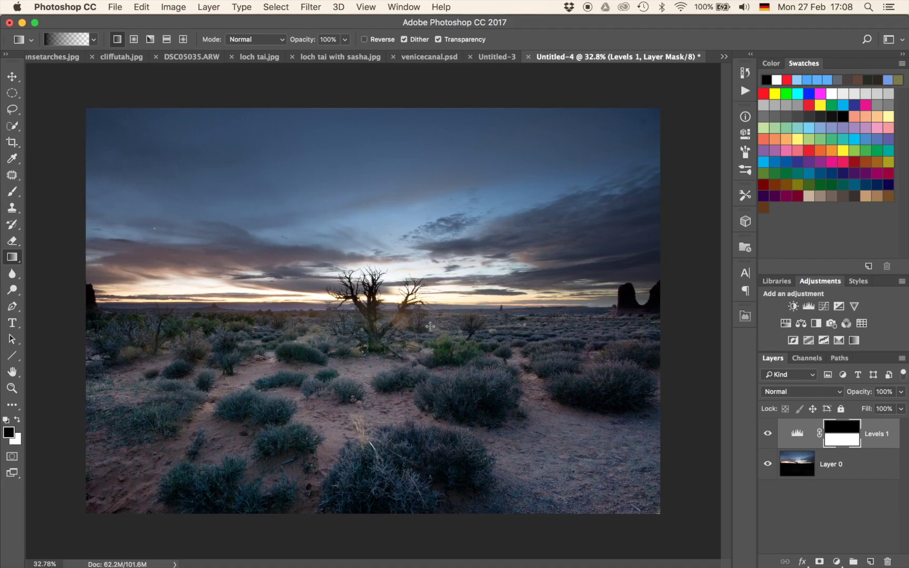
scroll(430, 327, "up", 10)
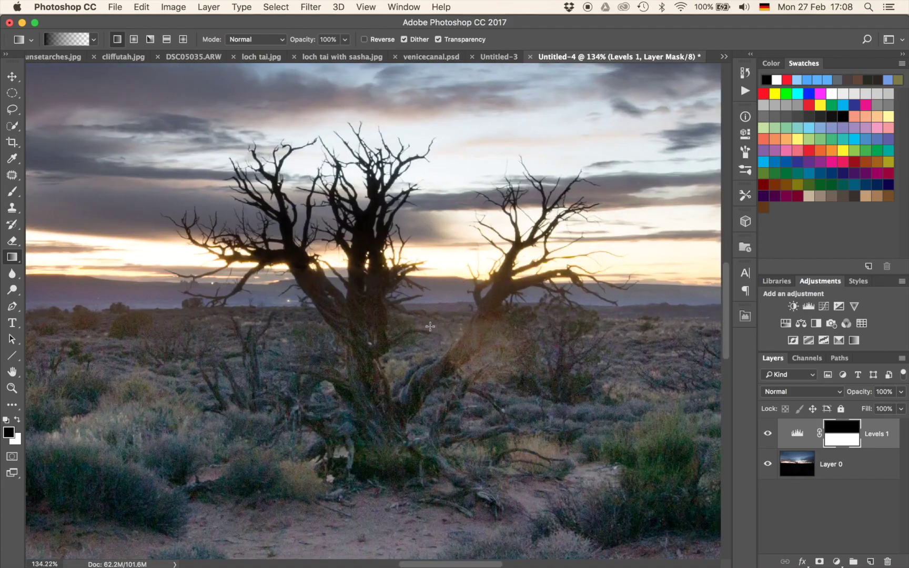
scroll(430, 327, "down", 3)
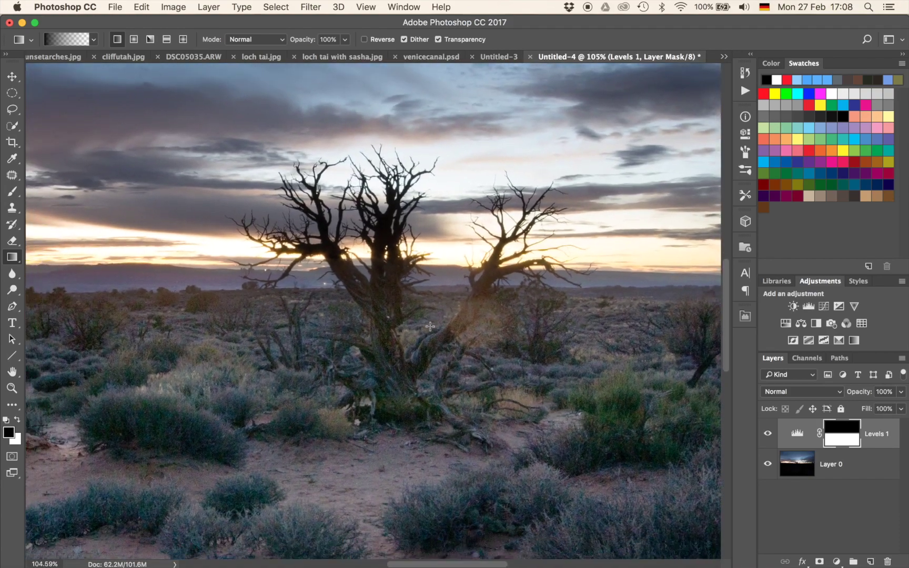
scroll(430, 327, "down", 4)
scroll(430, 327, "up", 4)
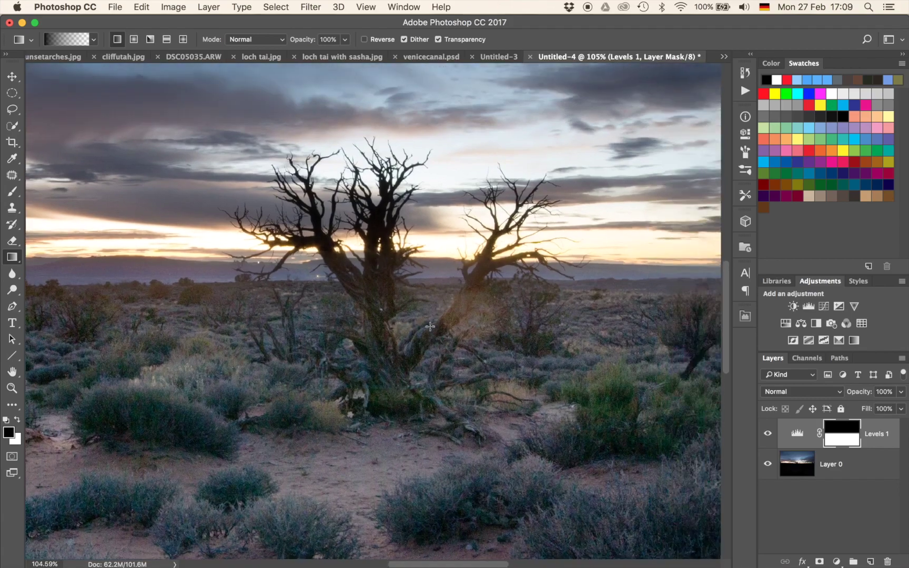
scroll(430, 327, "up", 4)
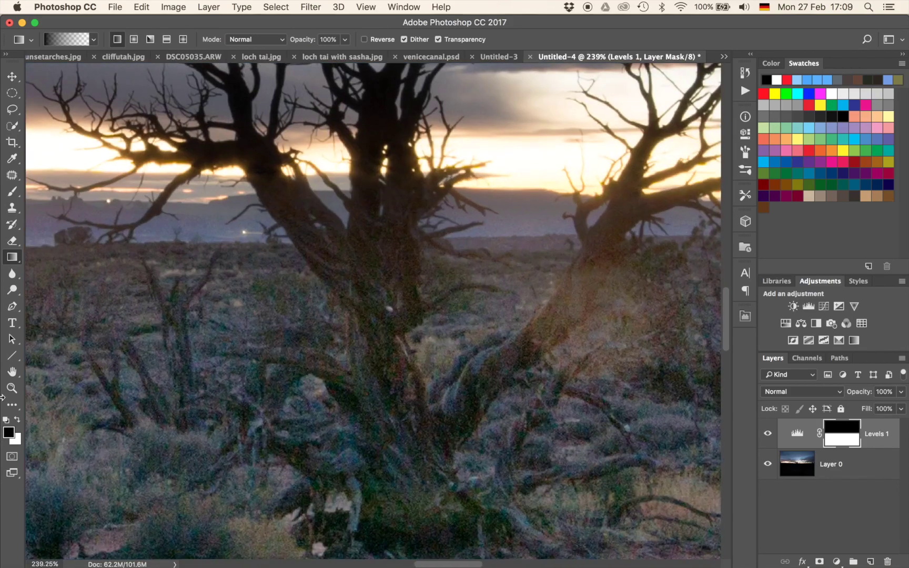
left_click_drag(100, 394, 394, 185)
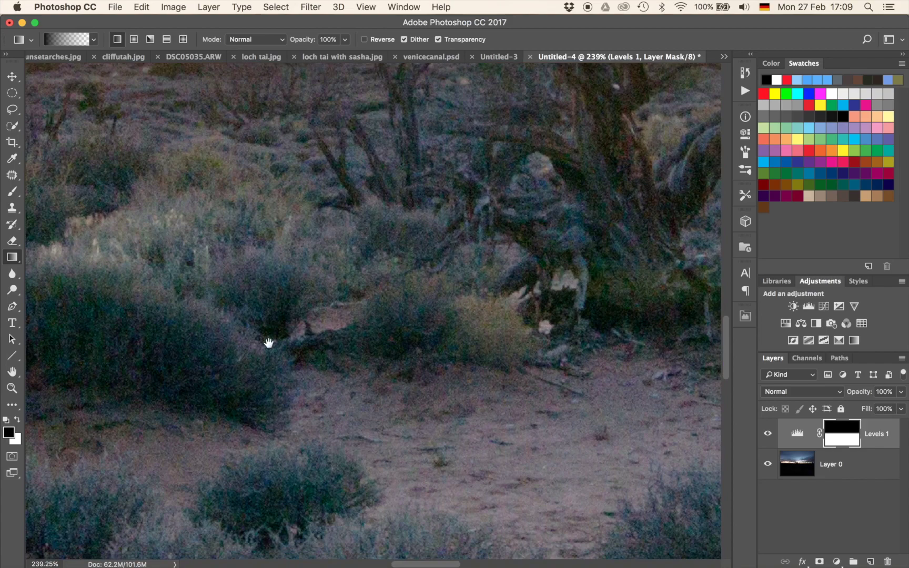
- Examine the brightened foreground bushes, the sand and the orange glow on the tree's split trunk up close
left_click_drag(237, 347, 455, 304)
left_click_drag(241, 299, 387, 377)
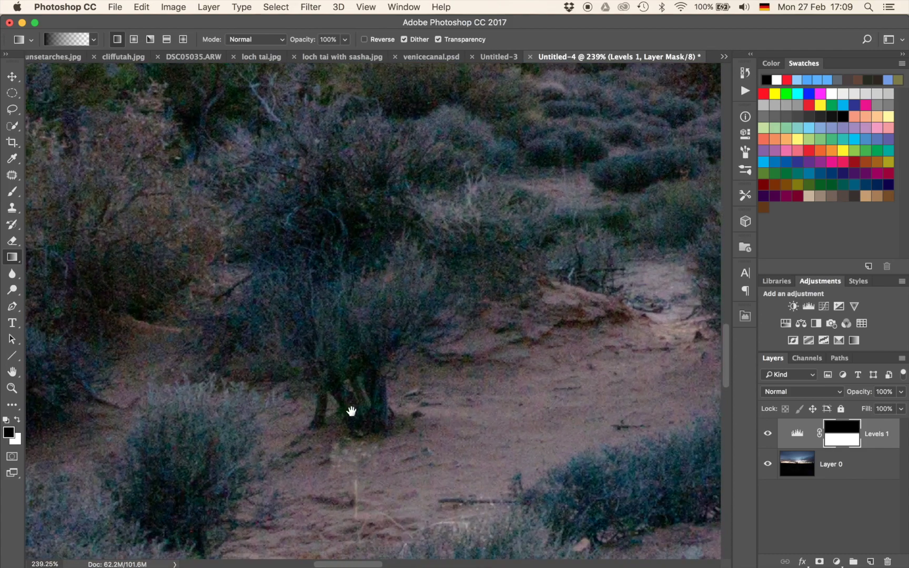
left_click_drag(363, 404, 426, 199)
left_click_drag(298, 318, 456, 229)
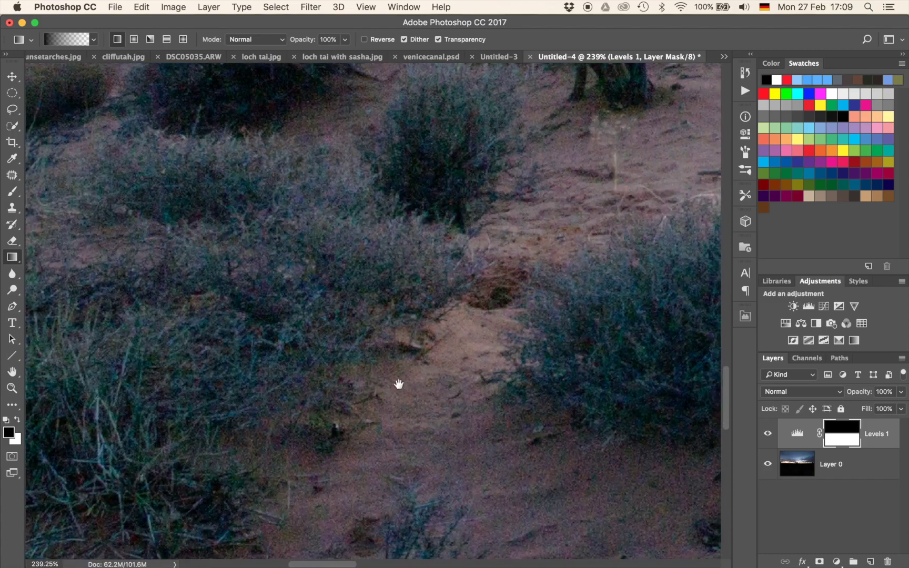
left_click_drag(445, 390, 240, 270)
left_click_drag(402, 267, 152, 245)
left_click_drag(514, 380, 315, 275)
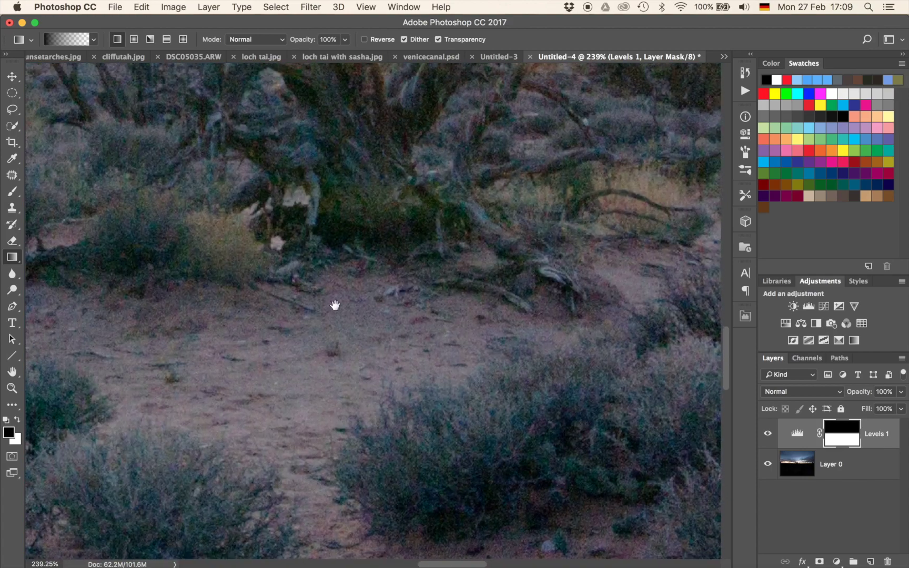
left_click_drag(335, 305, 353, 408)
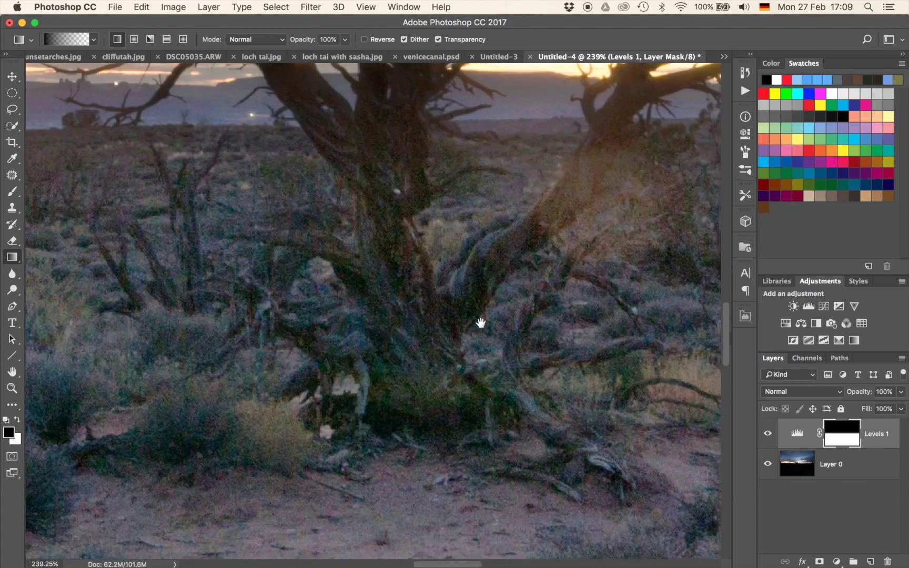
left_click_drag(481, 322, 332, 400)
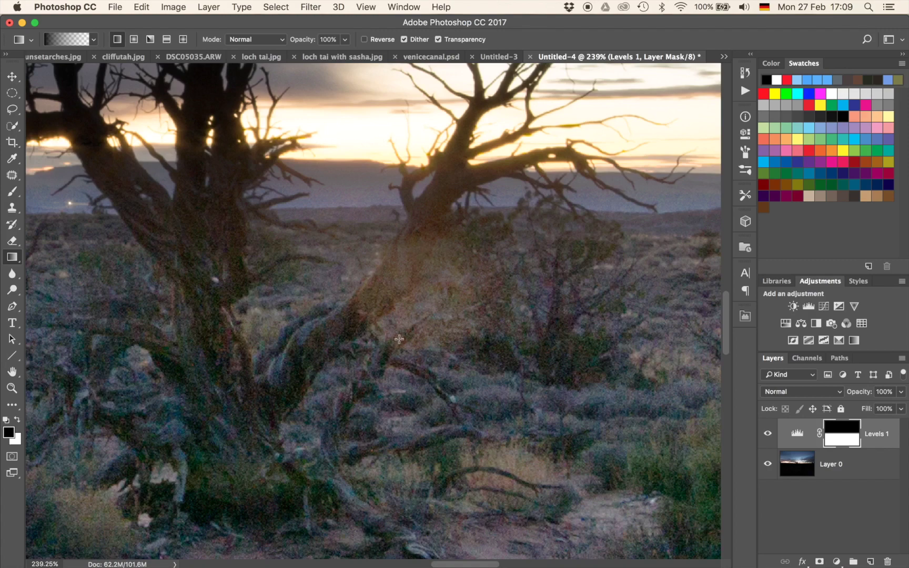
left_click_drag(324, 431, 280, 389)
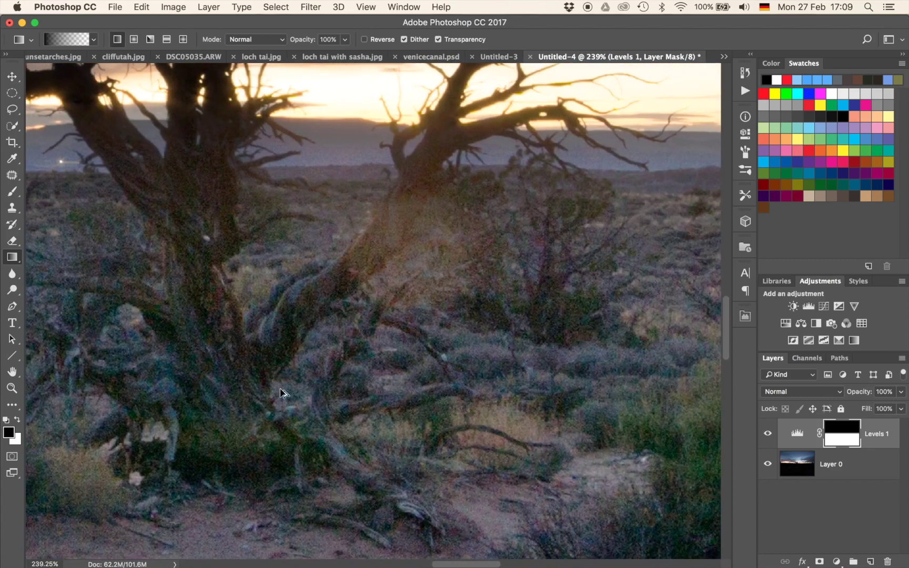
- Add a new empty layer above Levels 1 and set its blend mode to Color
key("alt+shift+super+n")
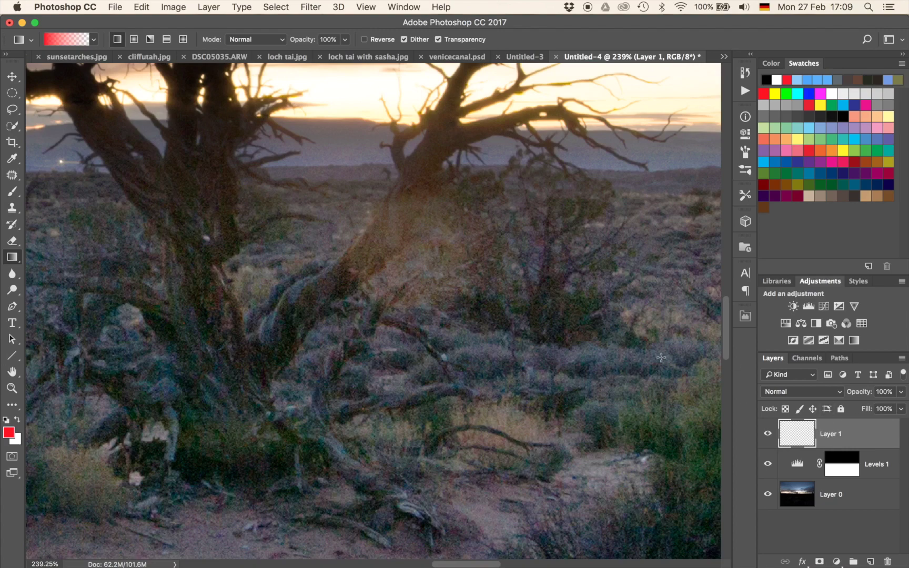
left_click(771, 394)
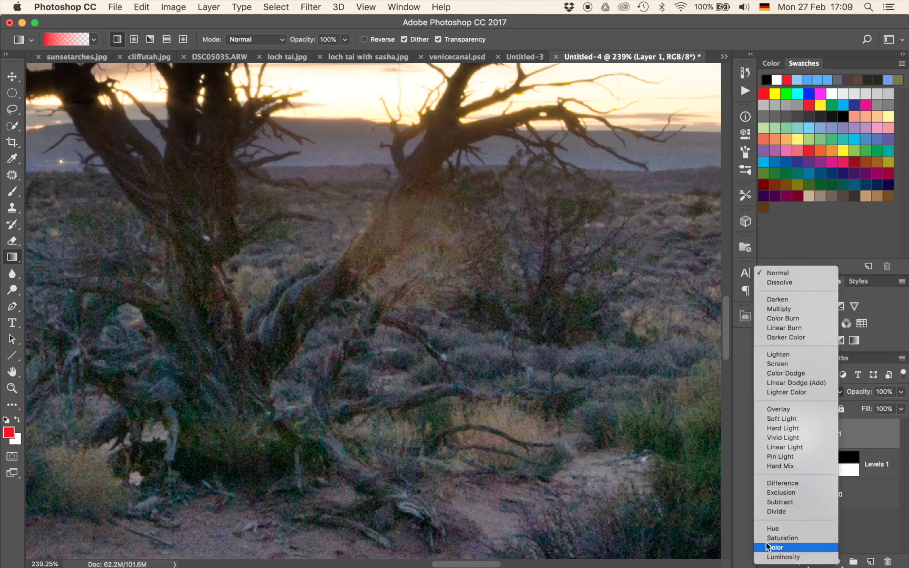
left_click(766, 543)
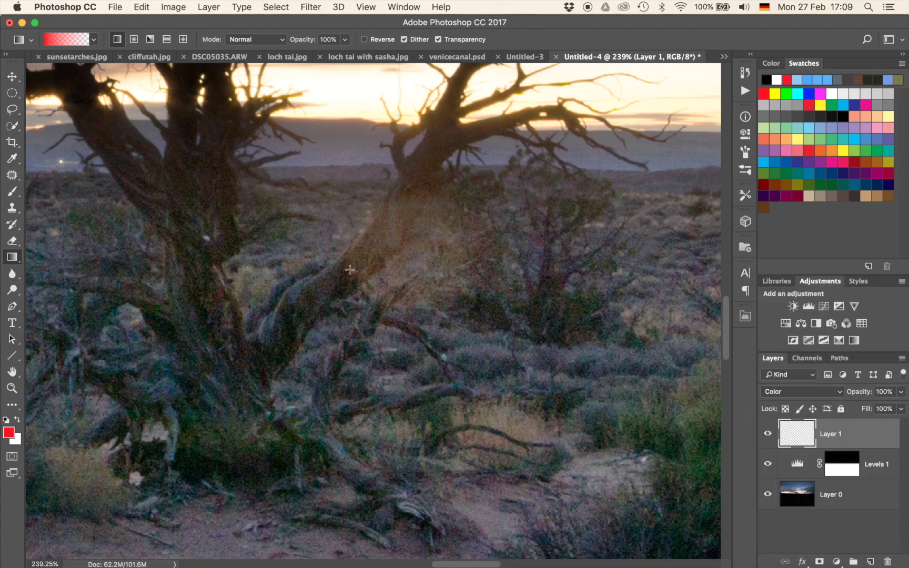
- Paint over the orange glow on the slanted trunk with a sampled dark bark colour, using a soft 51 px brush starting at 20% opacity
key("b")
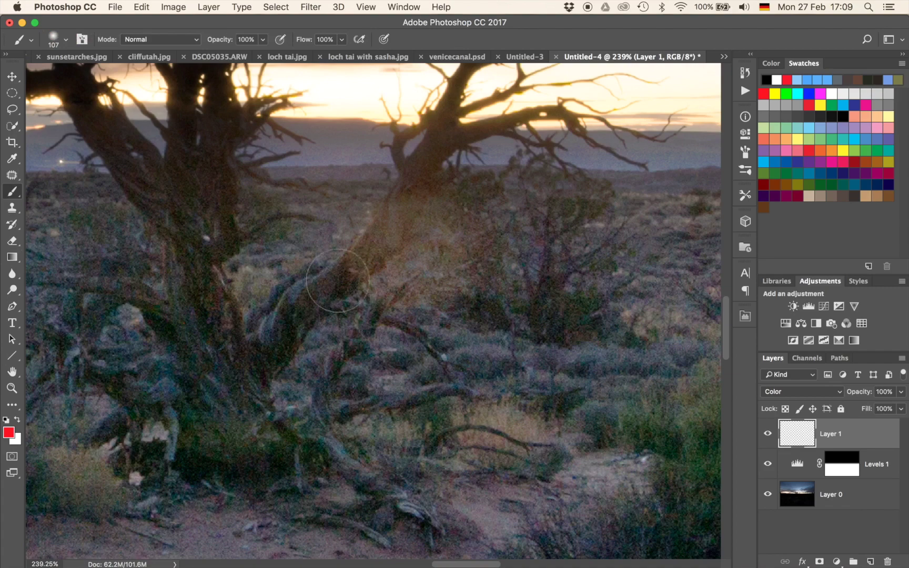
left_click(346, 283, "alt")
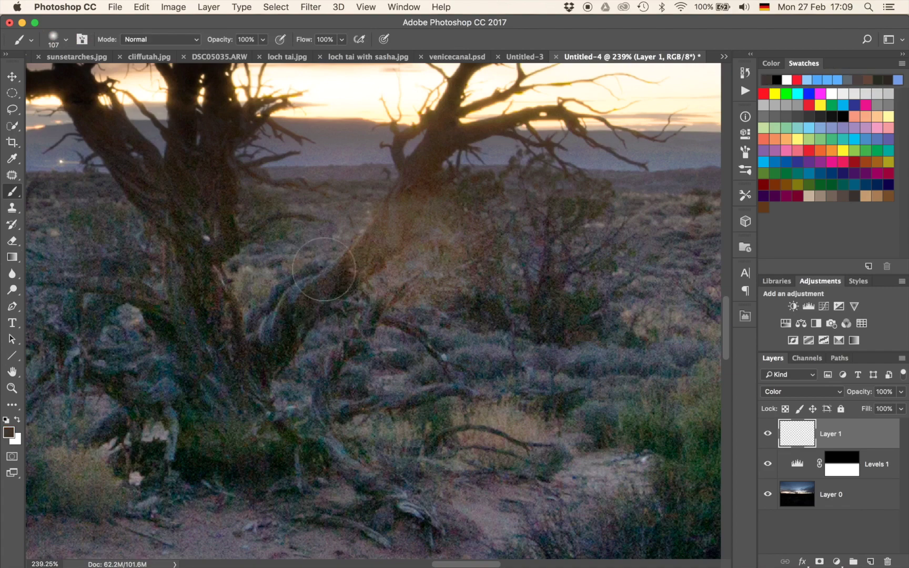
left_click_drag(403, 241, 359, 247, "ctrl+alt")
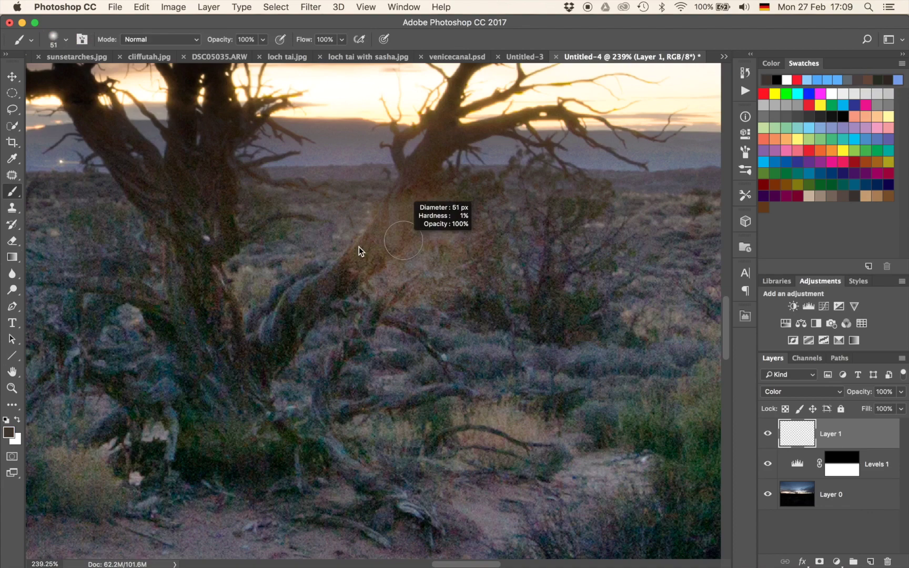
key("2")
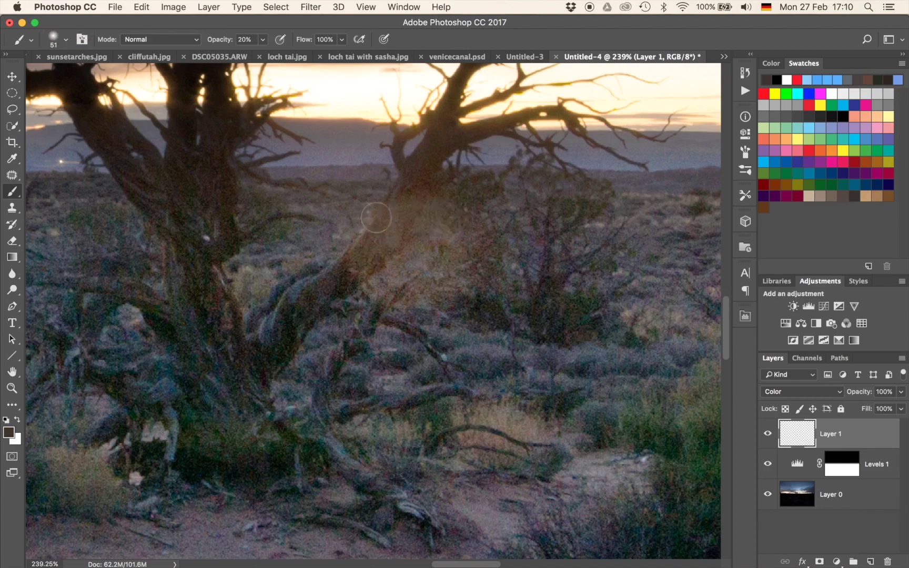
mouse_move(402, 179)
left_mouse_down()
mouse_move(364, 261)
mouse_move(376, 251)
mouse_move(404, 207)
mouse_move(351, 259)
mouse_move(399, 224)
mouse_move(366, 264)
mouse_move(407, 201)
mouse_move(386, 258)
mouse_move(378, 268)
mouse_move(368, 260)
mouse_move(378, 233)
mouse_move(377, 265)
mouse_move(362, 281)
mouse_move(410, 209)
mouse_move(372, 268)
mouse_move(375, 239)
mouse_move(412, 201)
mouse_move(405, 202)
mouse_move(406, 188)
mouse_move(388, 232)
mouse_move(337, 280)
mouse_move(415, 188)
mouse_move(399, 205)
mouse_move(391, 201)
mouse_move(380, 248)
mouse_move(357, 281)
mouse_move(414, 218)
mouse_move(383, 253)
mouse_move(410, 220)
mouse_move(386, 248)
mouse_move(385, 211)
mouse_move(454, 254)
left_mouse_up()
key("3")
key("4")
- Neutralise the orange glow beside the slanted trunk by painting sampled grey scrub colours onto Layer 1 at 20% brush opacity
left_click(462, 339, "alt")
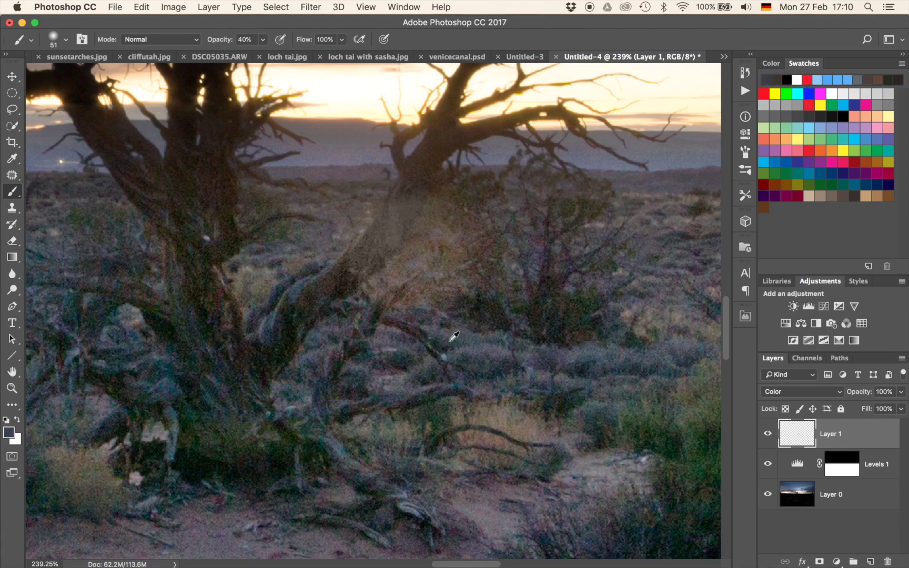
key("2")
mouse_move(410, 287)
left_mouse_down()
mouse_move(421, 255)
mouse_move(402, 324)
left_mouse_up()
mouse_move(439, 228)
left_mouse_down()
mouse_move(426, 264)
mouse_move(441, 288)
left_mouse_up()
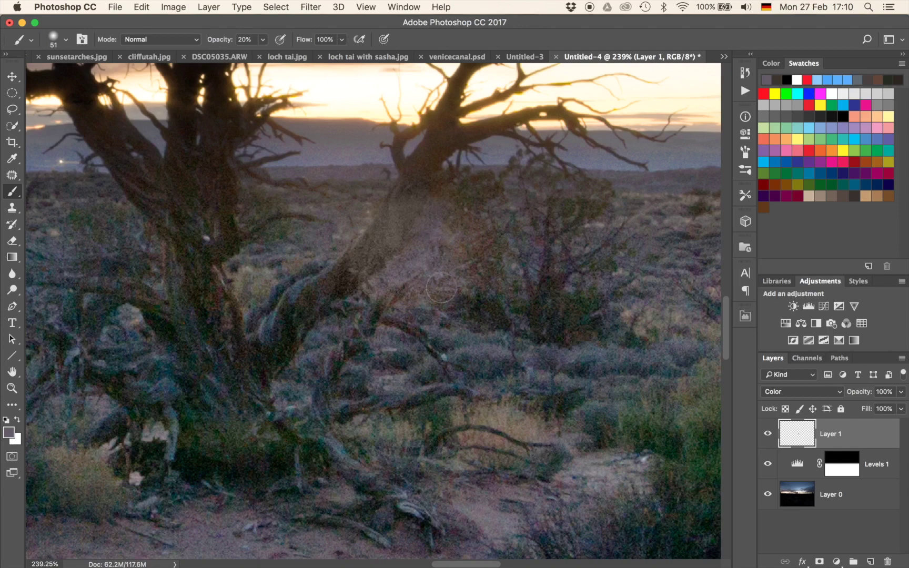
mouse_move(447, 249)
left_mouse_down()
mouse_move(451, 209)
mouse_move(362, 304)
mouse_move(414, 261)
mouse_move(383, 209)
mouse_move(333, 247)
mouse_move(379, 195)
mouse_move(334, 235)
mouse_move(383, 193)
mouse_move(333, 237)
left_mouse_up()
- Add a darkening Curves adjustment with its midpoint at input 119, output 80, and invert its mask to black
left_click(822, 306)
left_click_drag(613, 261, 616, 283)
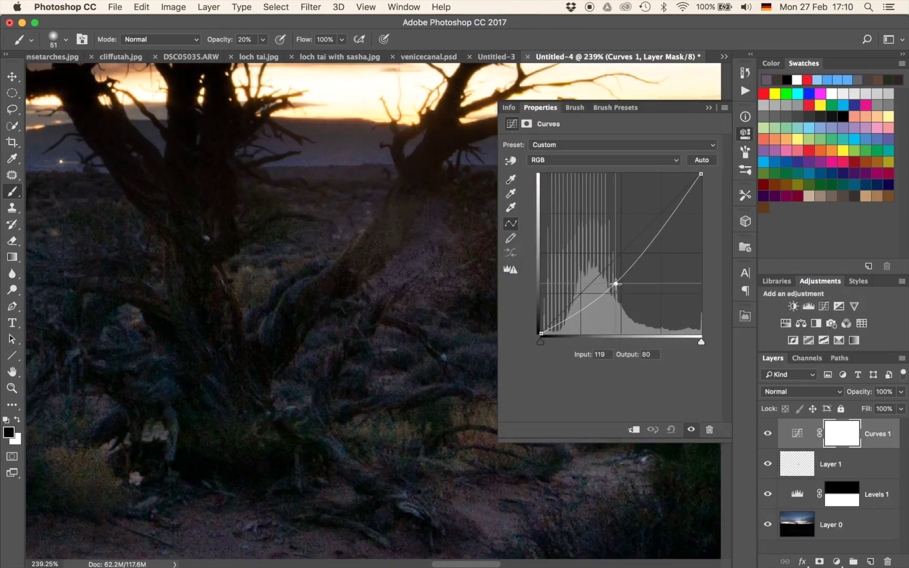
left_click(709, 108)
key("super+i")
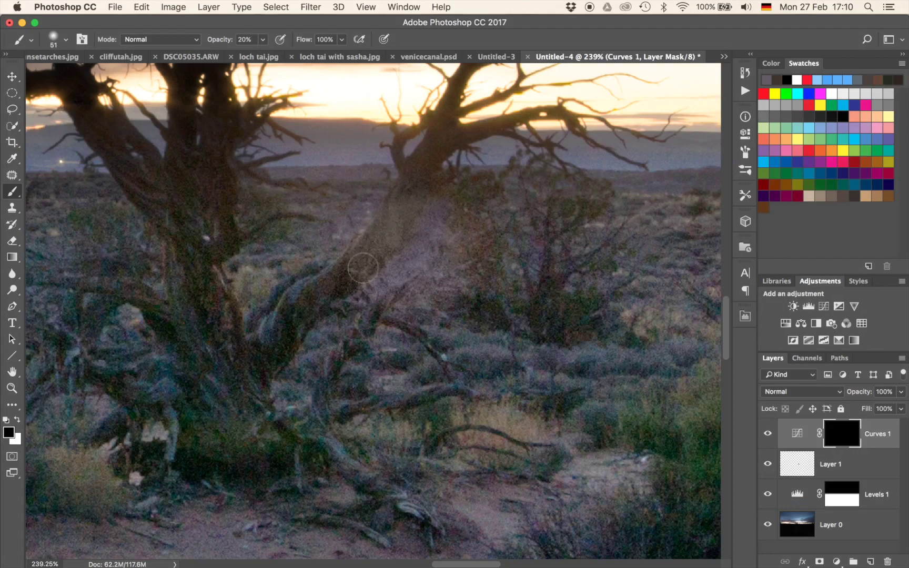
- Paint white at 20% opacity on the Curves 1 mask to darken the slanted trunk and the hazy patch beside it
key("4")
key("x")
key("2")
mouse_move(410, 225)
left_mouse_down()
mouse_move(401, 189)
mouse_move(349, 251)
mouse_move(368, 269)
mouse_move(375, 247)
mouse_move(359, 255)
mouse_move(388, 224)
mouse_move(370, 258)
mouse_move(405, 218)
mouse_move(387, 250)
left_mouse_up()
mouse_move(432, 170)
left_mouse_down()
mouse_move(358, 245)
mouse_move(355, 273)
mouse_move(384, 256)
left_mouse_up()
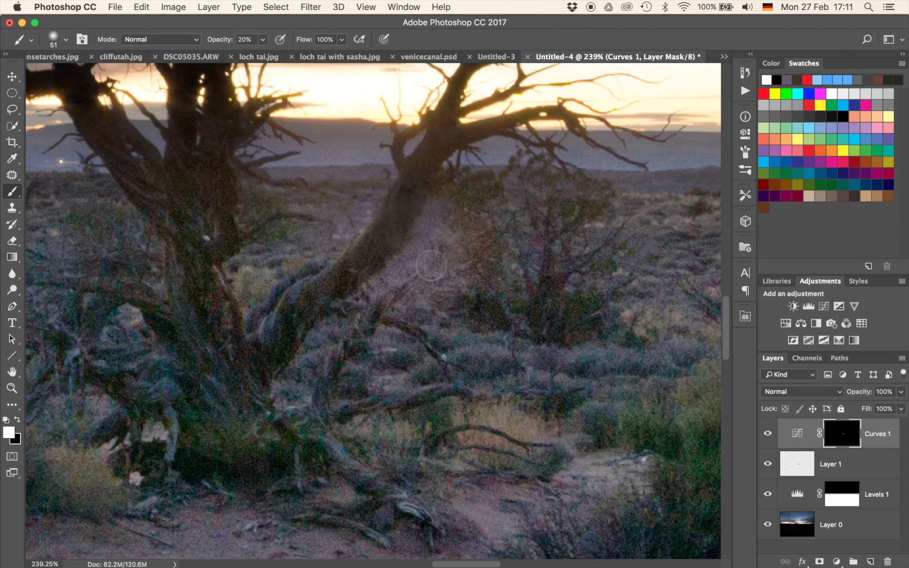
left_click_drag(428, 269, 444, 284)
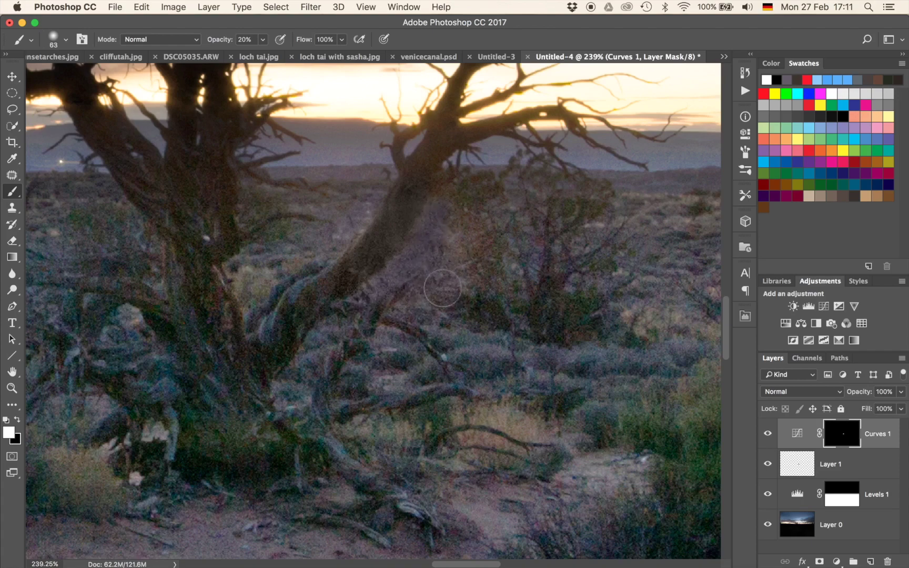
- Recolour the main trunk and its base on Layer 1 with sampled dark bark tones, using a brush enlarged to 105 px
scroll(545, 383, "down", 3)
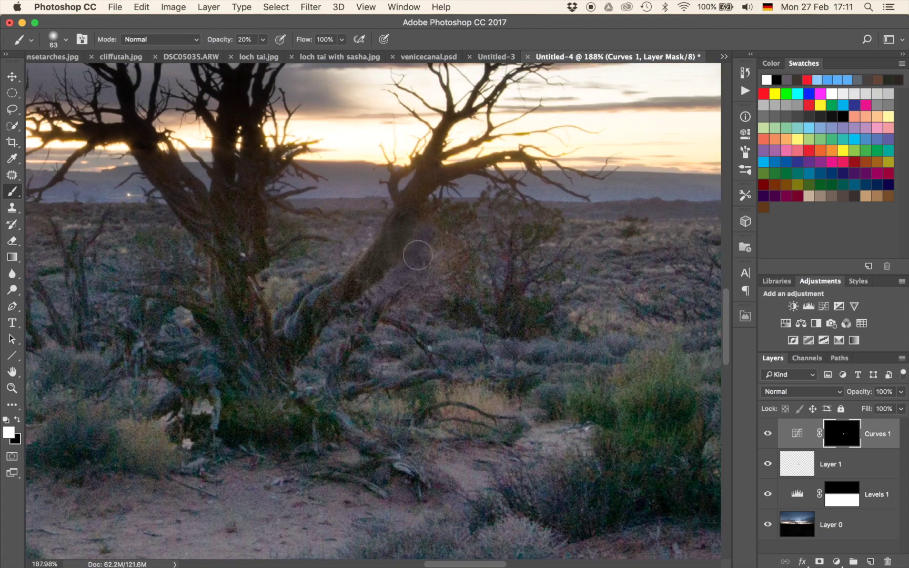
scroll(432, 360, "down", 2)
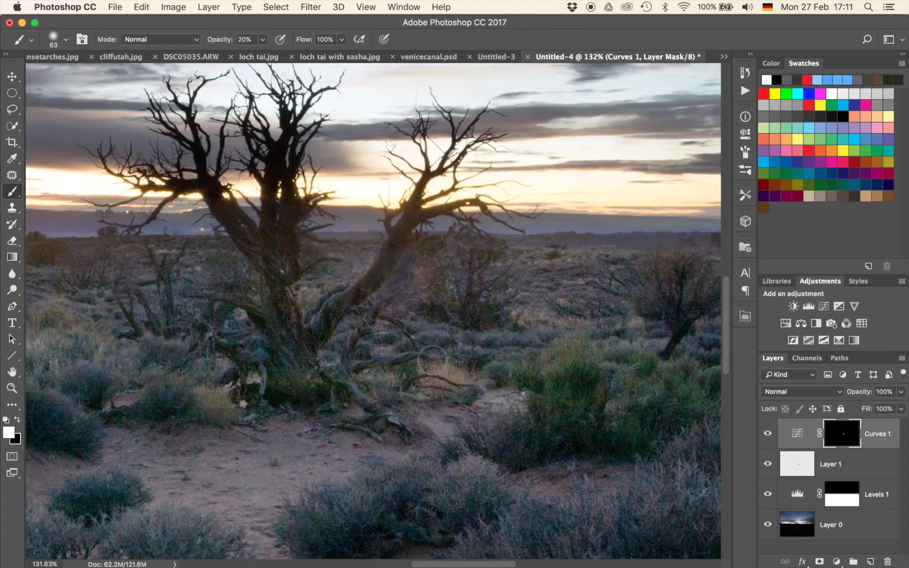
scroll(433, 361, "down", 4)
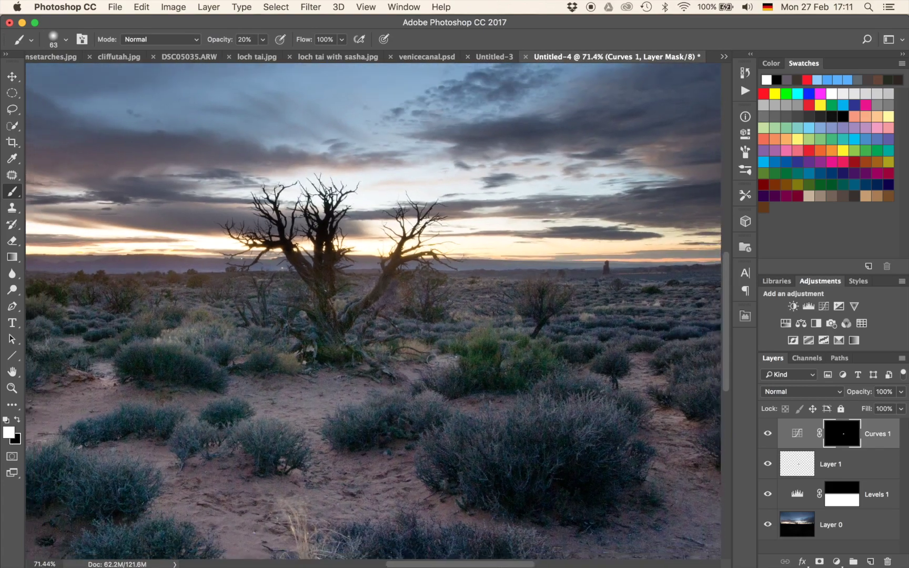
scroll(433, 360, "up", 5)
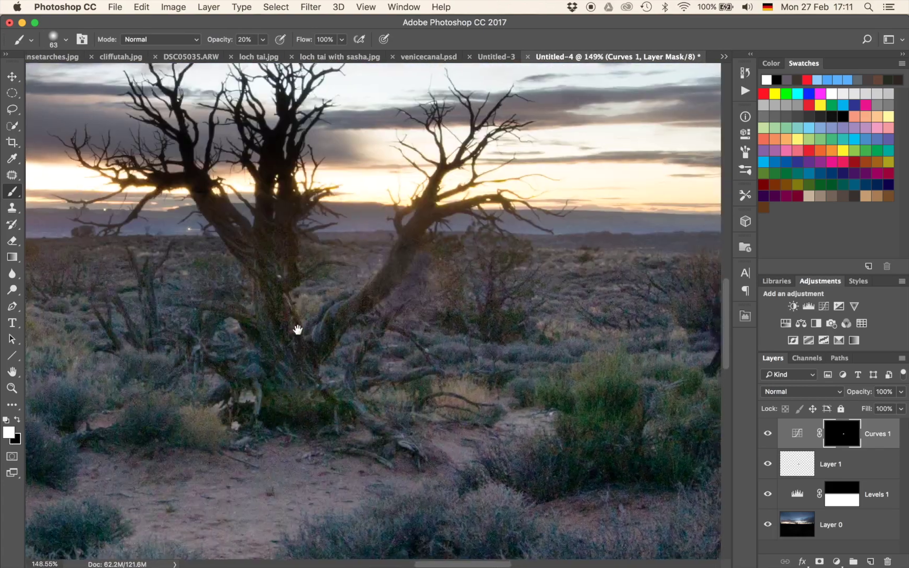
left_click_drag(298, 329, 361, 349)
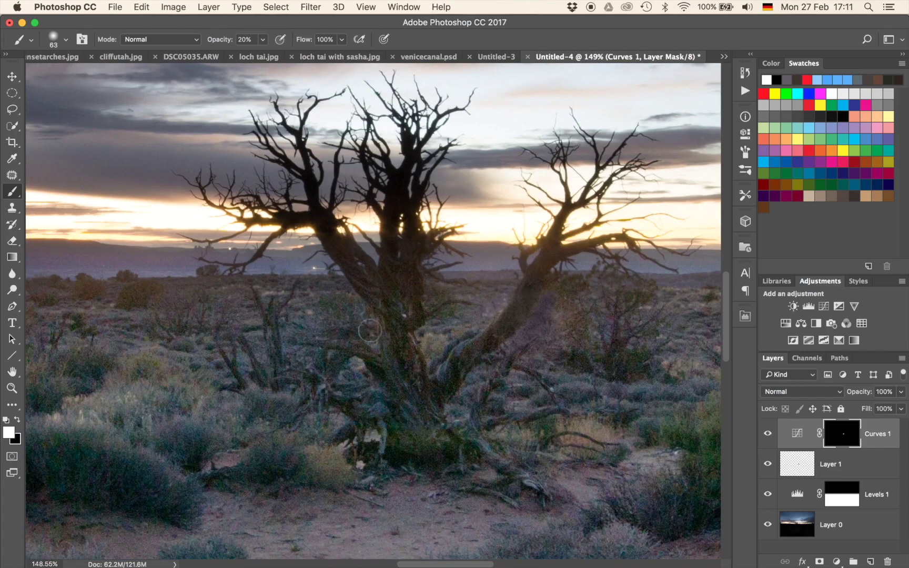
left_click(791, 470)
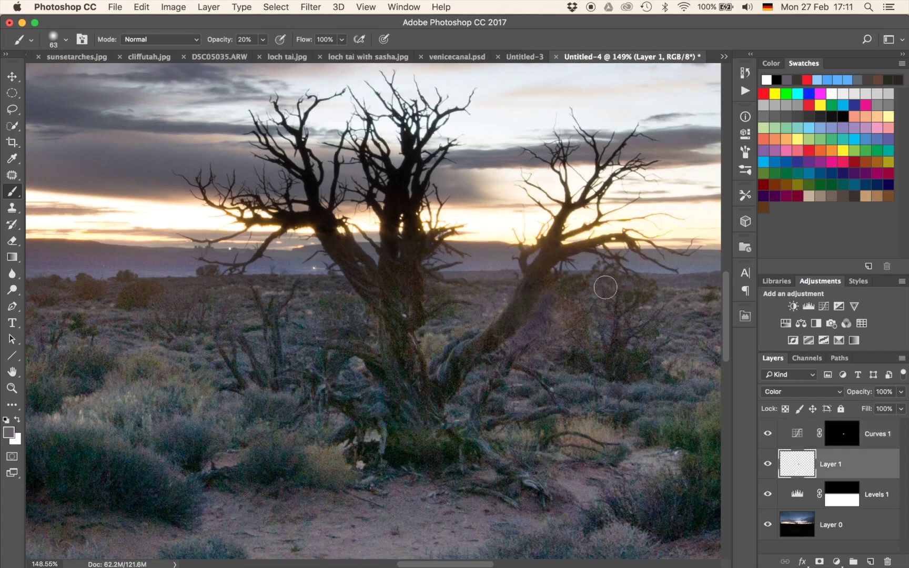
left_click(388, 272, "alt")
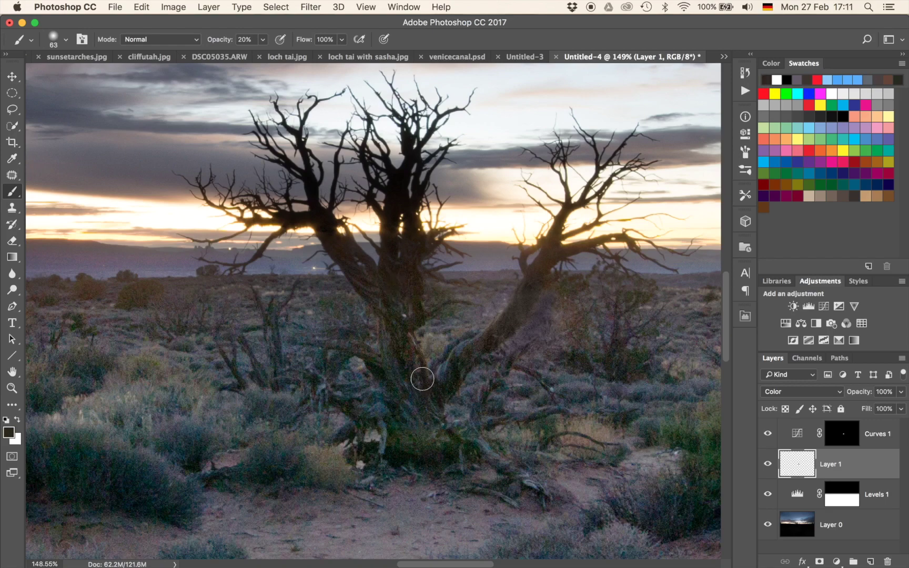
mouse_move(419, 368)
left_mouse_down("ctrl+alt")
mouse_move(427, 369)
mouse_move(409, 441)
mouse_move(412, 397)
mouse_move(441, 414)
left_mouse_up("ctrl+alt")
mouse_move(422, 434)
left_mouse_down()
mouse_move(422, 445)
mouse_move(438, 445)
mouse_move(420, 442)
left_mouse_up()
- Compare the tree with and without the Layer 1 colour painting, both from a distance and up close
scroll(440, 372, "down", 5)
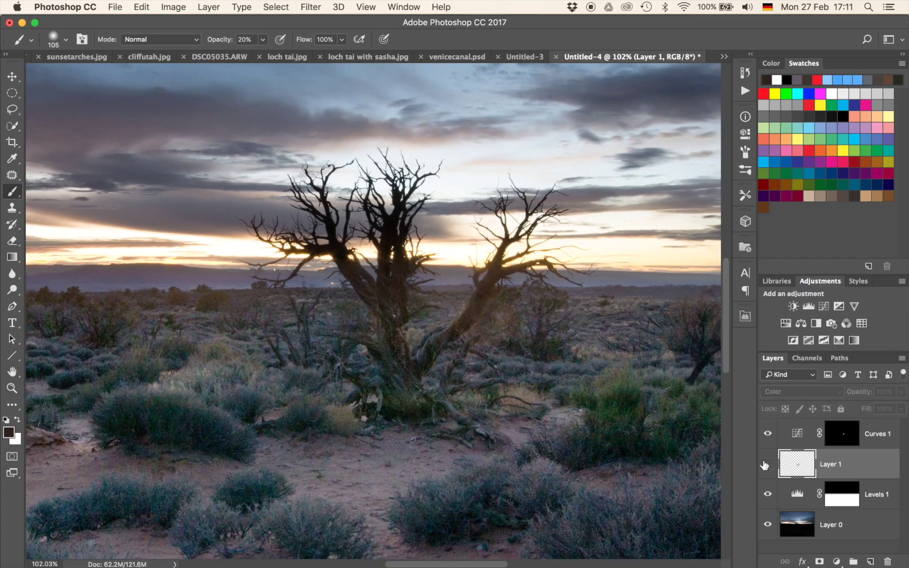
scroll(424, 345, "up", 8)
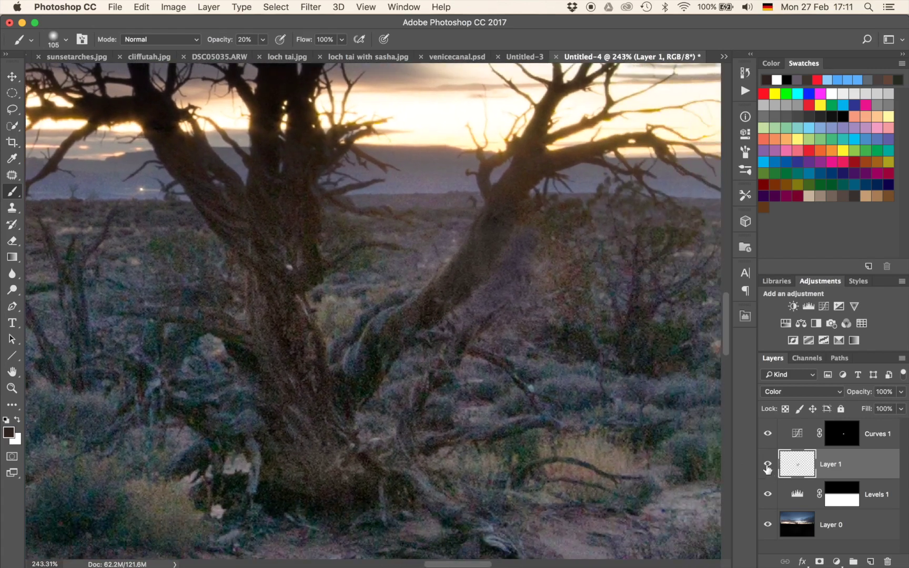
left_click(767, 465)
left_click(767, 465)
left_click(768, 465)
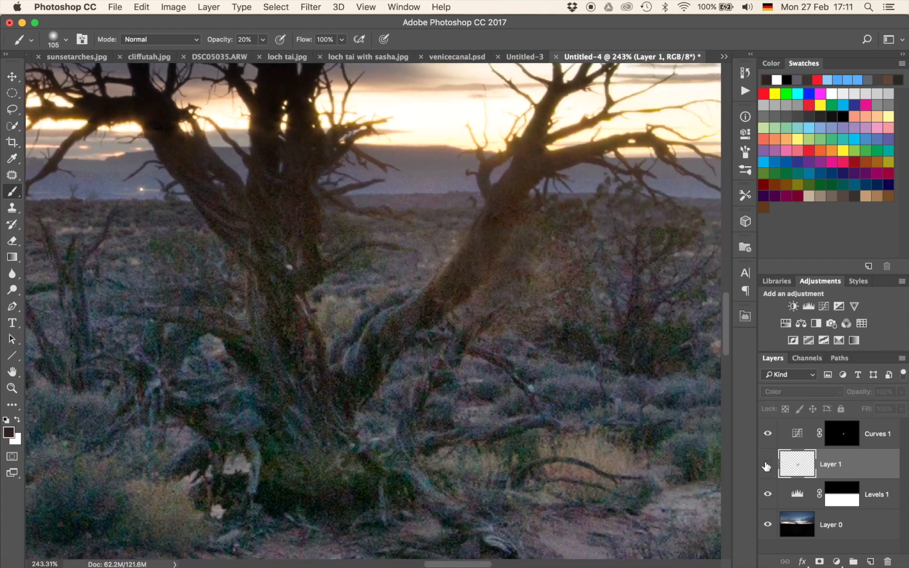
left_click(767, 465)
left_click(767, 465)
left_click(768, 465)
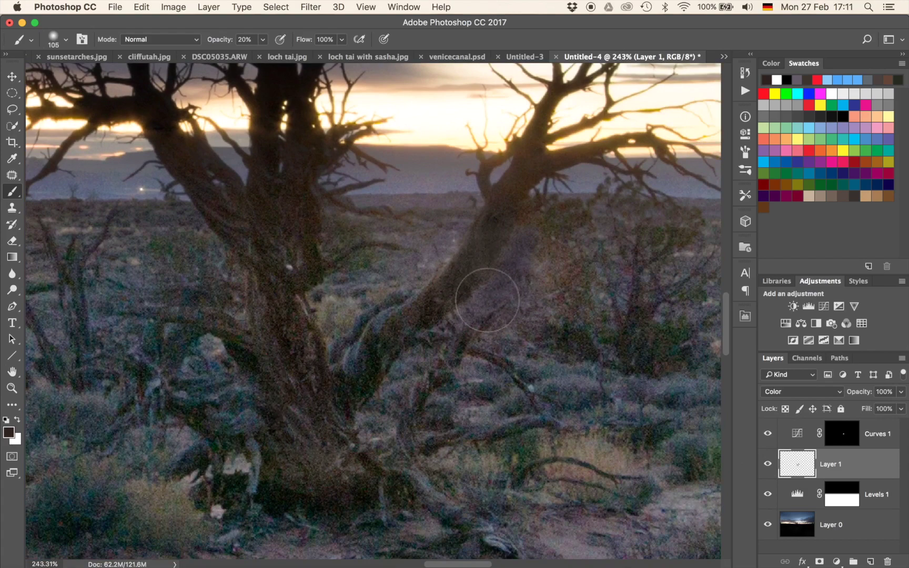
- Review the whole photo, and inspect the bushes and ground beside the tree up close
scroll(340, 336, "down", 10)
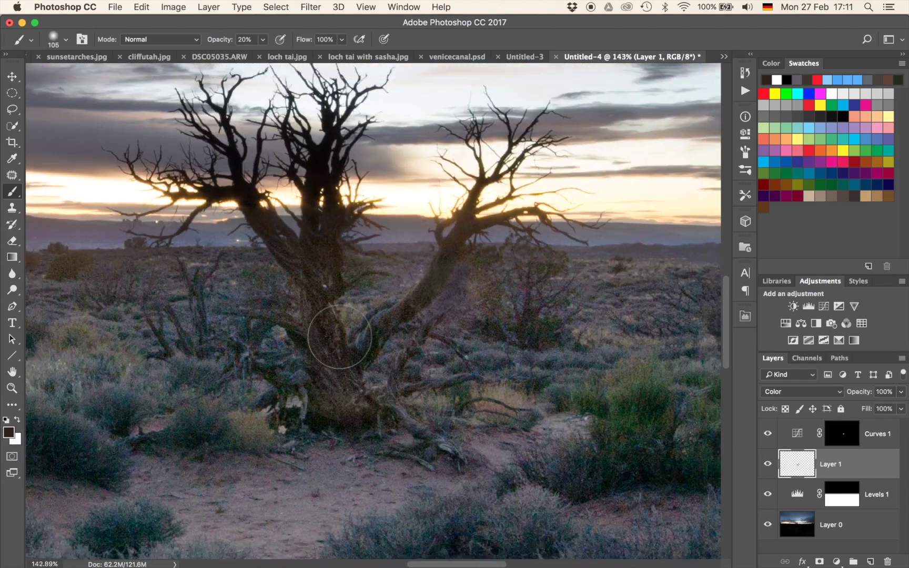
scroll(339, 336, "down", 6)
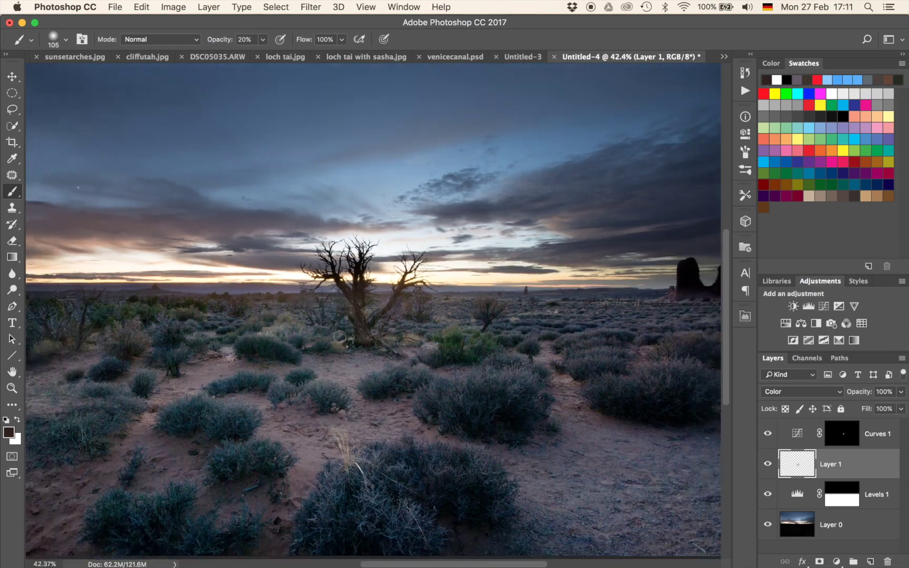
scroll(340, 335, "up", 3)
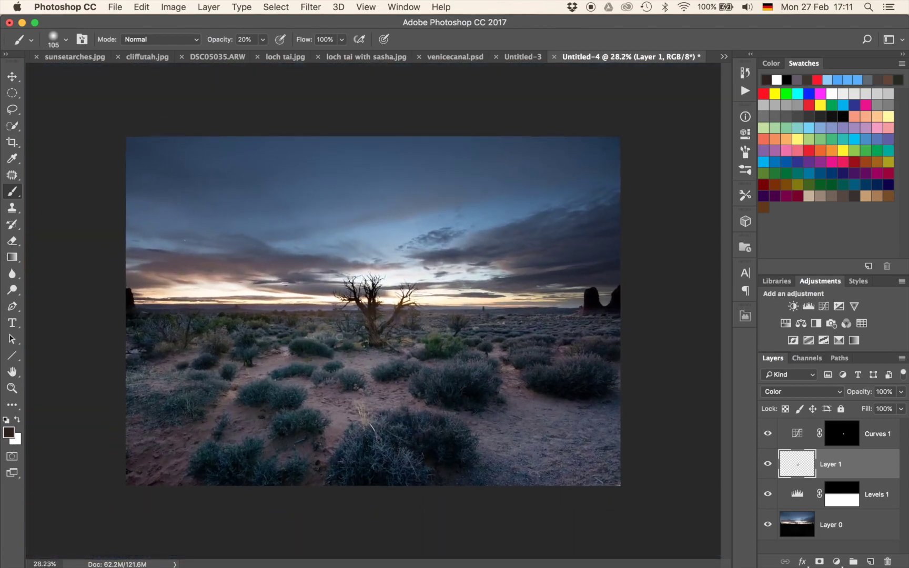
scroll(340, 336, "up", 4)
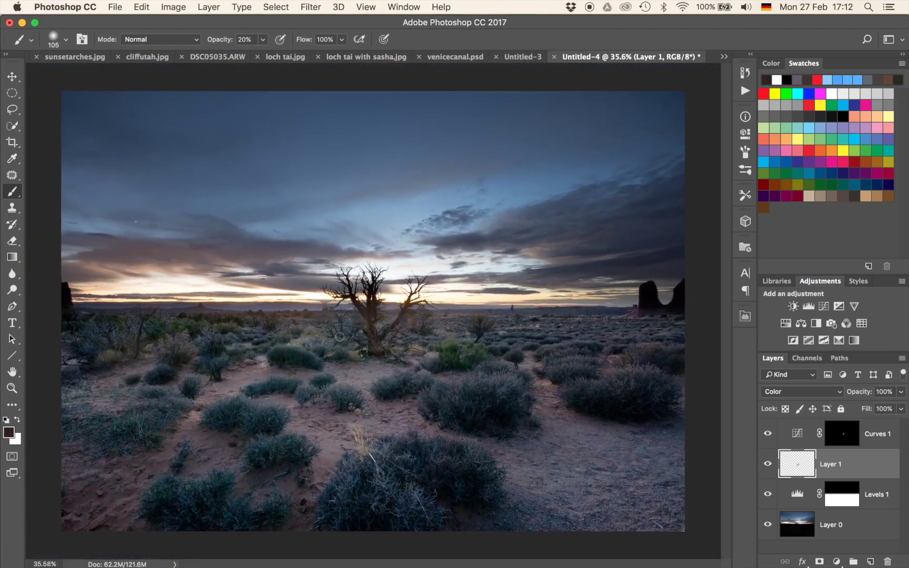
left_click_drag(293, 450, 410, 382)
scroll(428, 402, "up", 3)
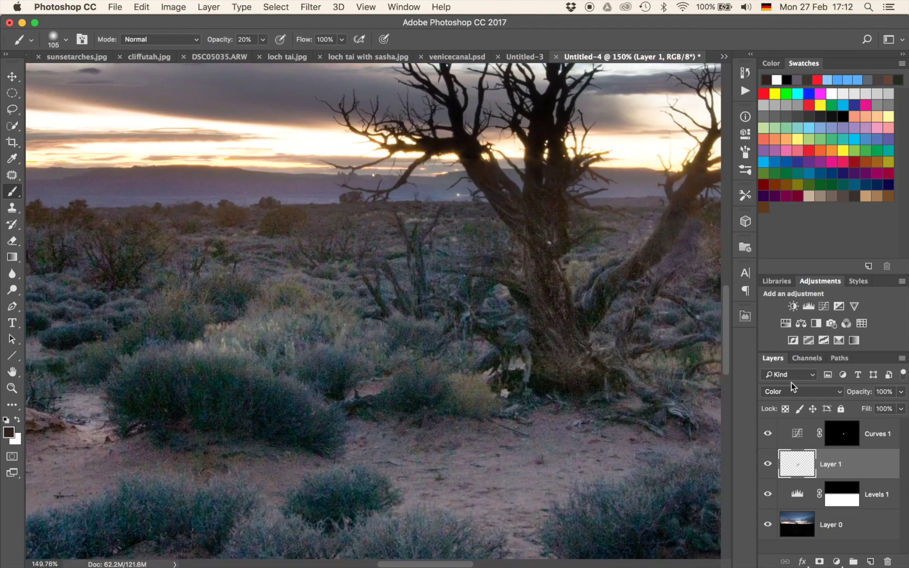
- Stamp all visible layers into a new layer above Curves 1 and open it in the Camera Raw Filter
left_click(839, 430)
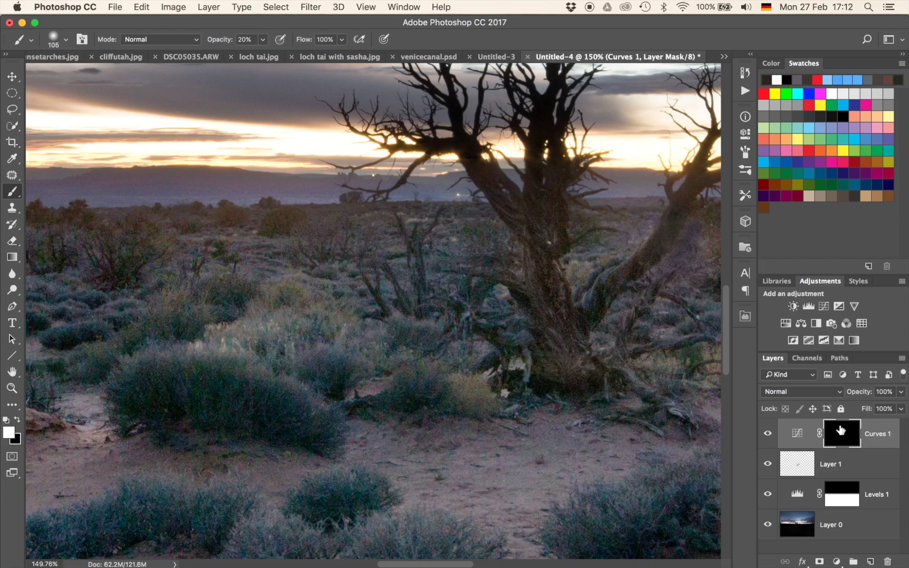
key("super+alt+shift+e")
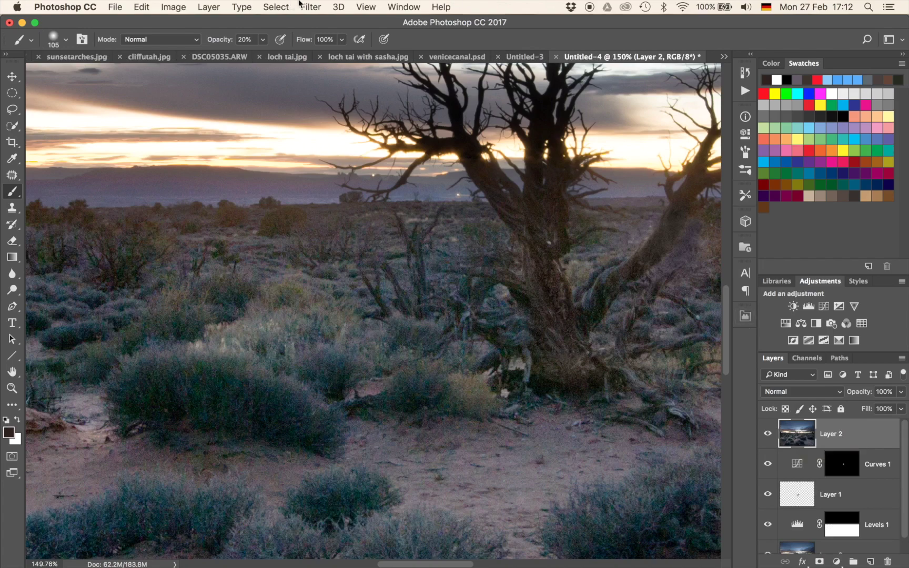
left_click(313, 6)
left_click(340, 84)
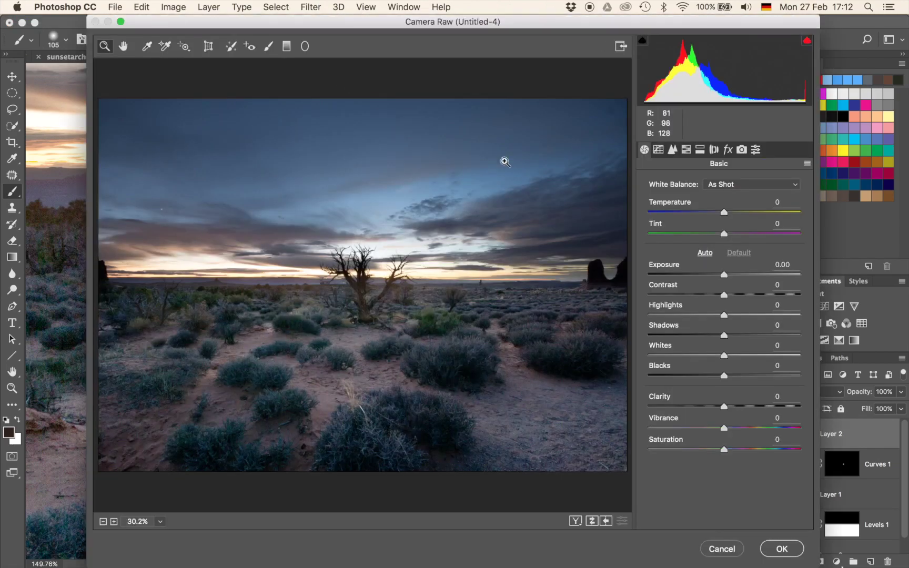
- Set the Luminance noise reduction to 50 in the Camera Raw Detail settings, checking the area around the tree
left_click(672, 150)
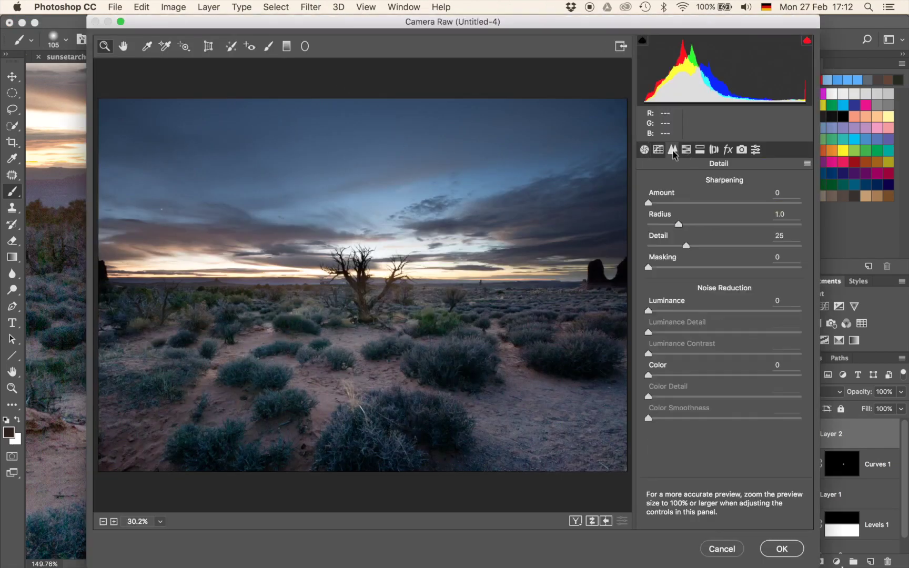
left_click(724, 311)
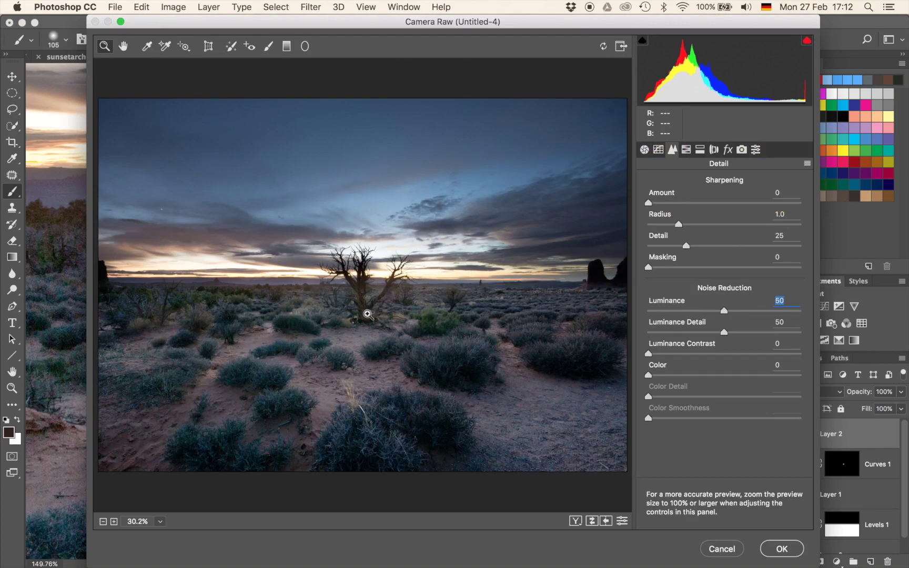
left_click(368, 314)
left_click(292, 293)
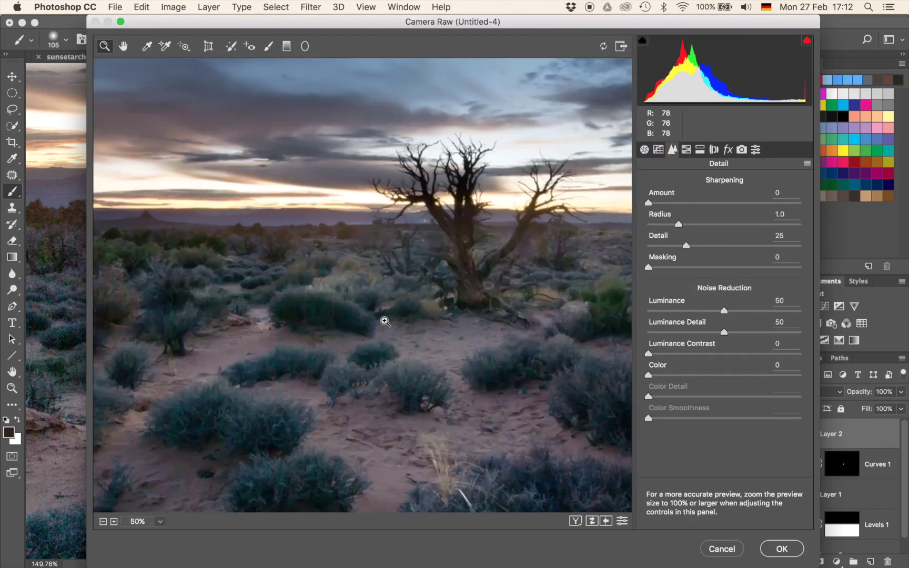
left_click(443, 280)
left_click(443, 282)
left_click(340, 258)
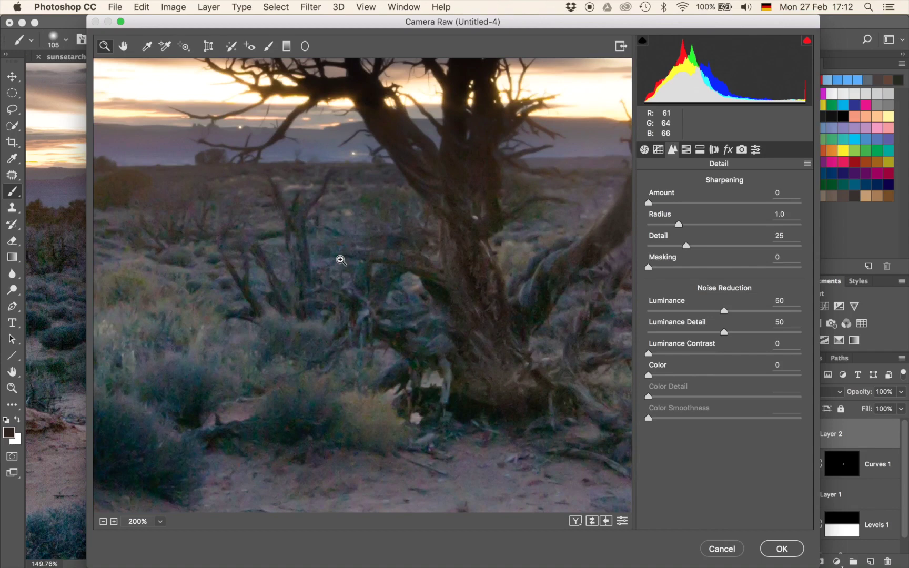
- Compare the tree and neighbouring bushes with and without the luminance noise reduction at 200% magnification
left_click(160, 522)
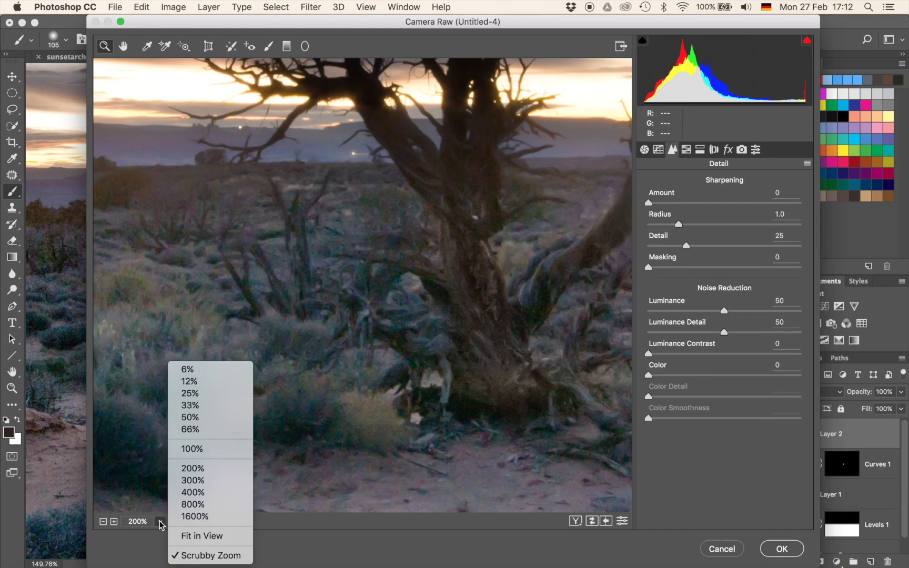
left_click(161, 523)
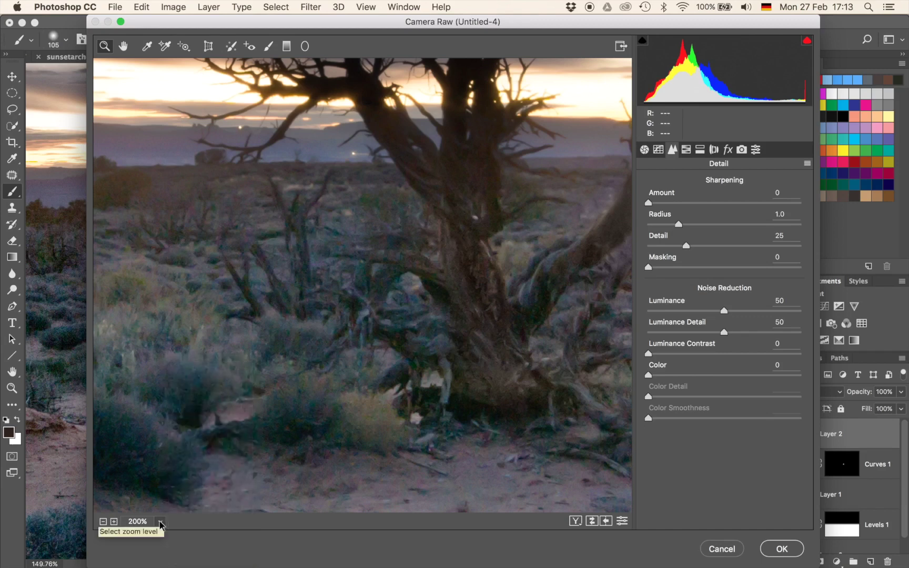
scroll(265, 377, "left", 3)
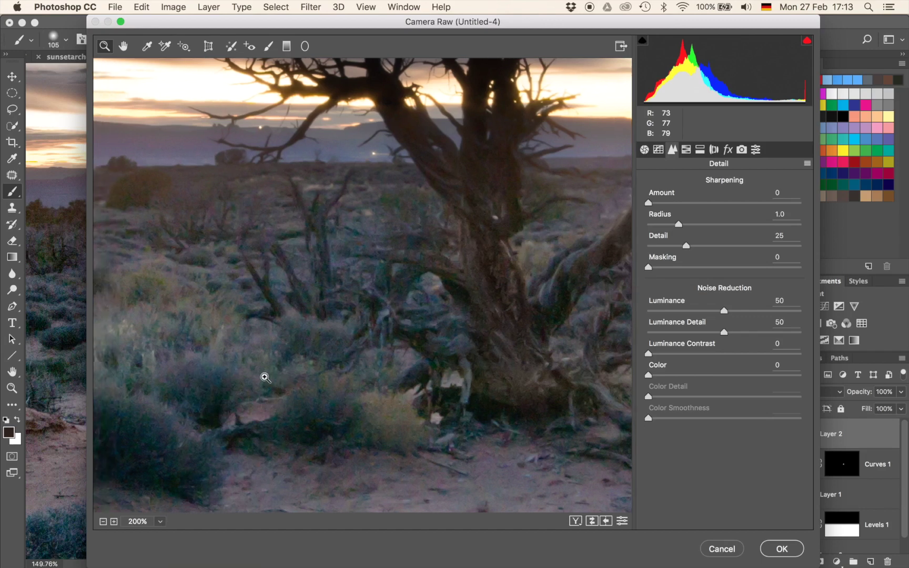
scroll(264, 377, "left", 10)
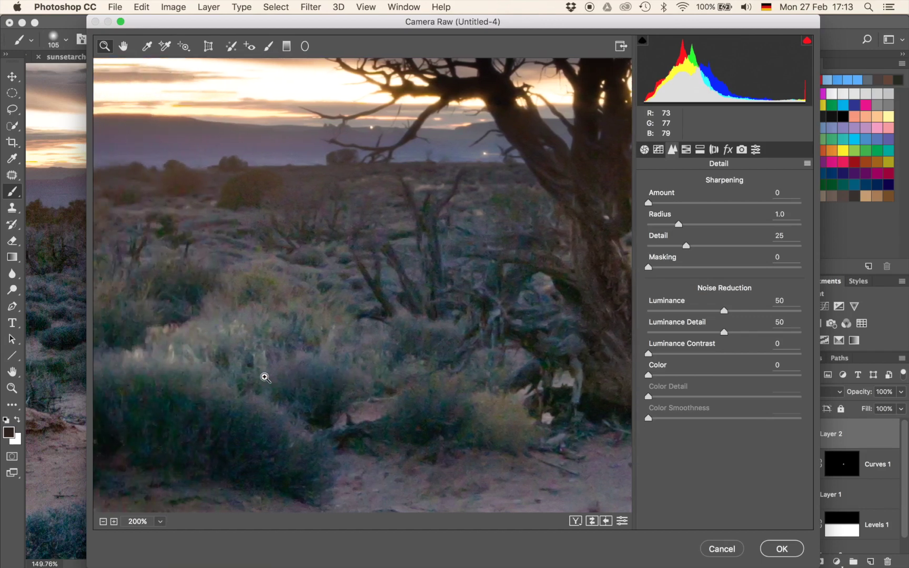
scroll(264, 377, "right", 15)
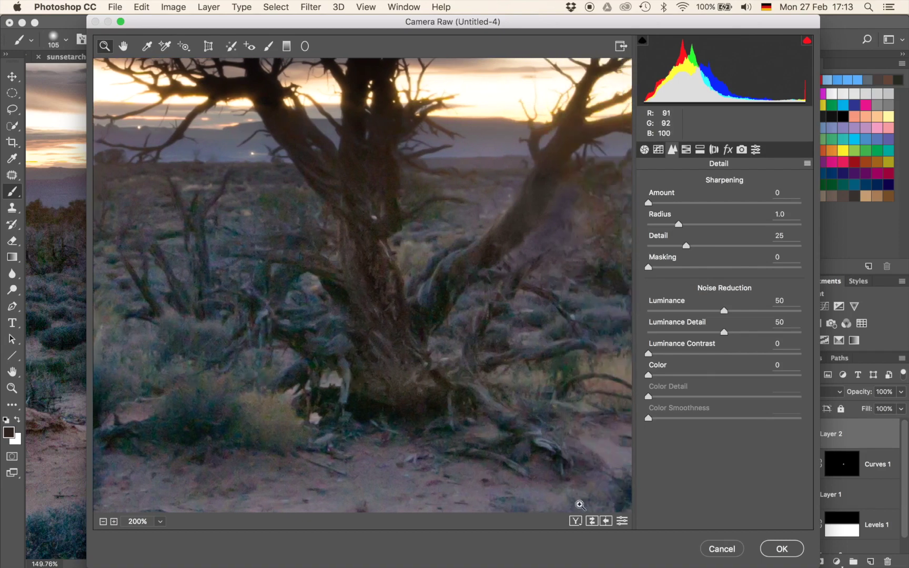
left_click(591, 521)
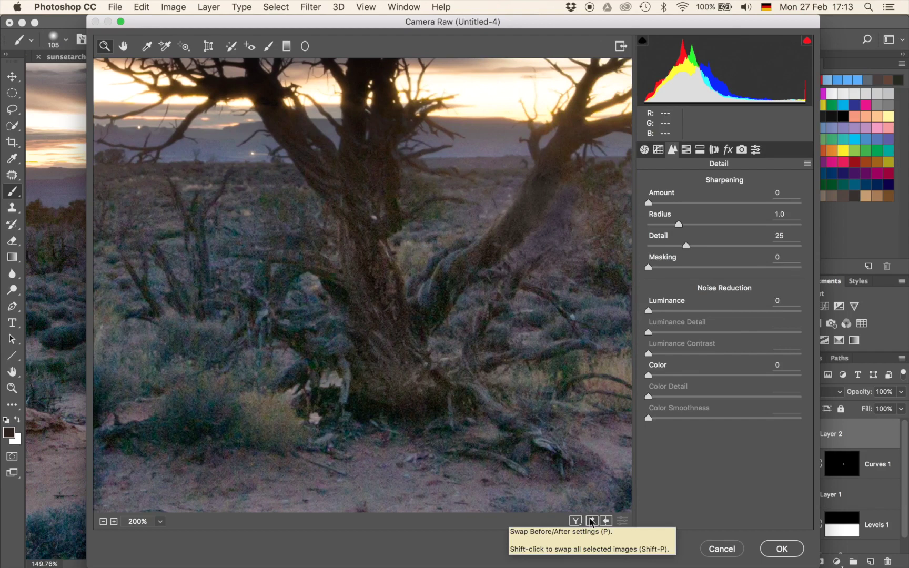
scroll(389, 468, "left", 5)
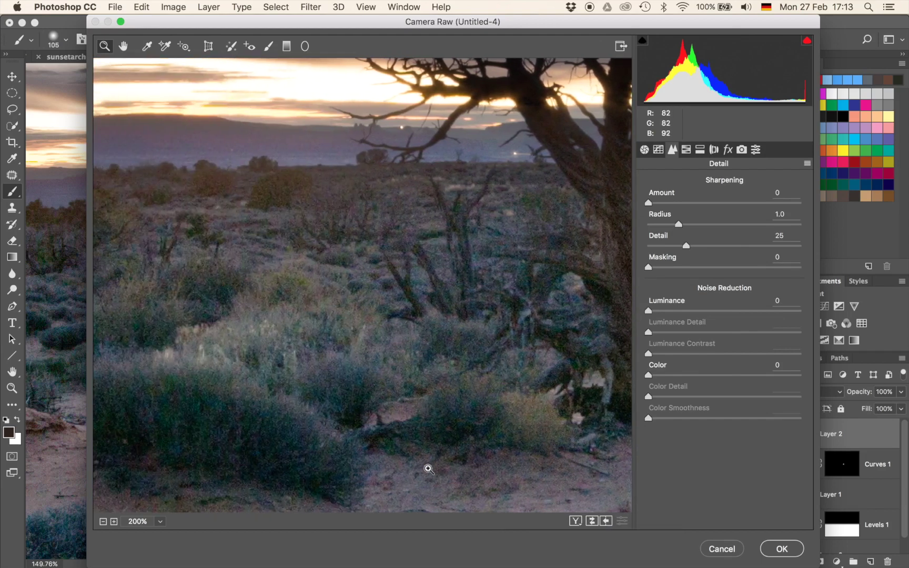
left_click(591, 520)
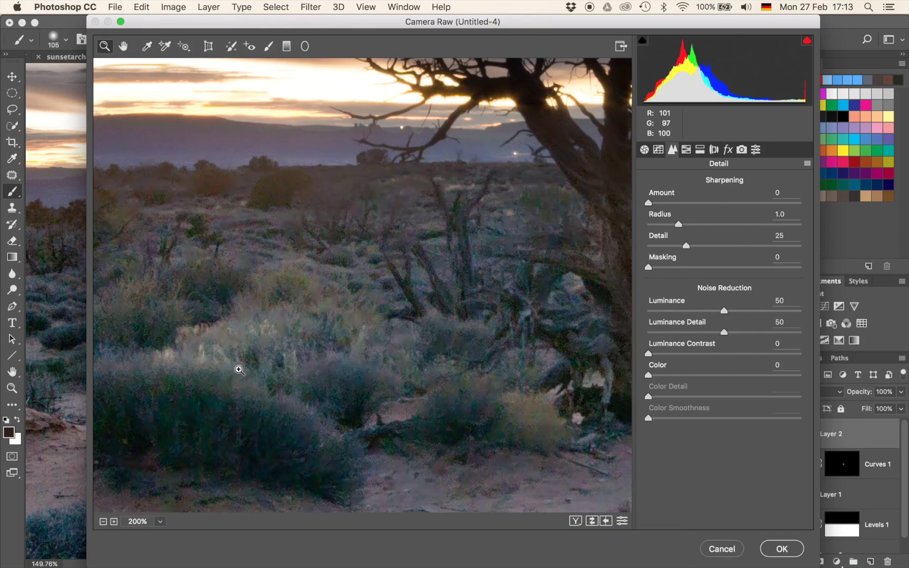
scroll(239, 369, "left", 5)
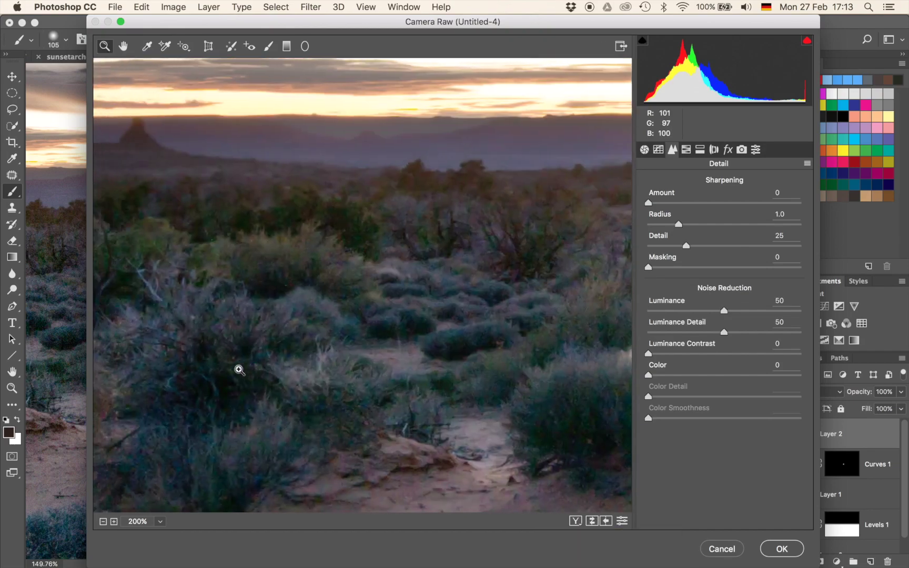
scroll(239, 370, "right", 8)
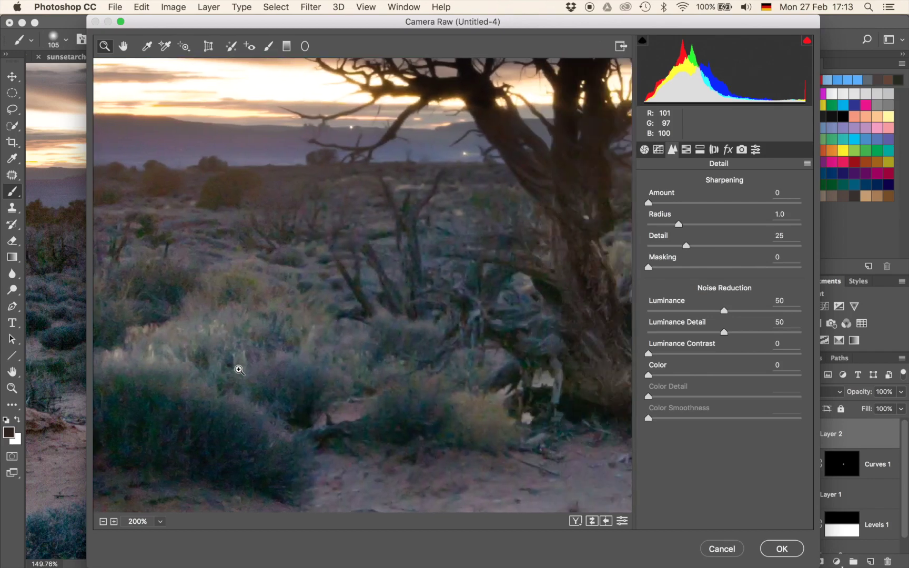
scroll(239, 370, "right", 2)
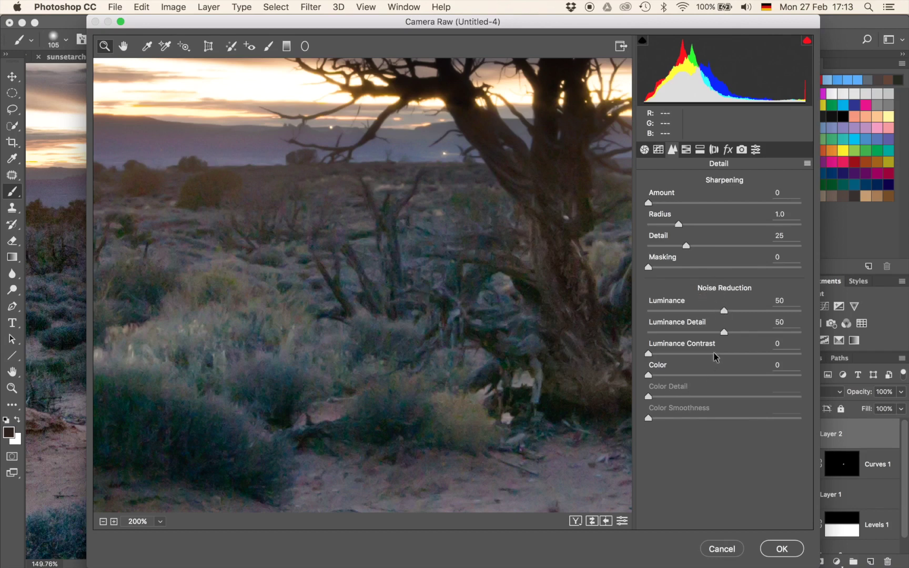
- Set the Color noise reduction to 40 to remove the coloured speckle around the tree and bushes
left_click(708, 375)
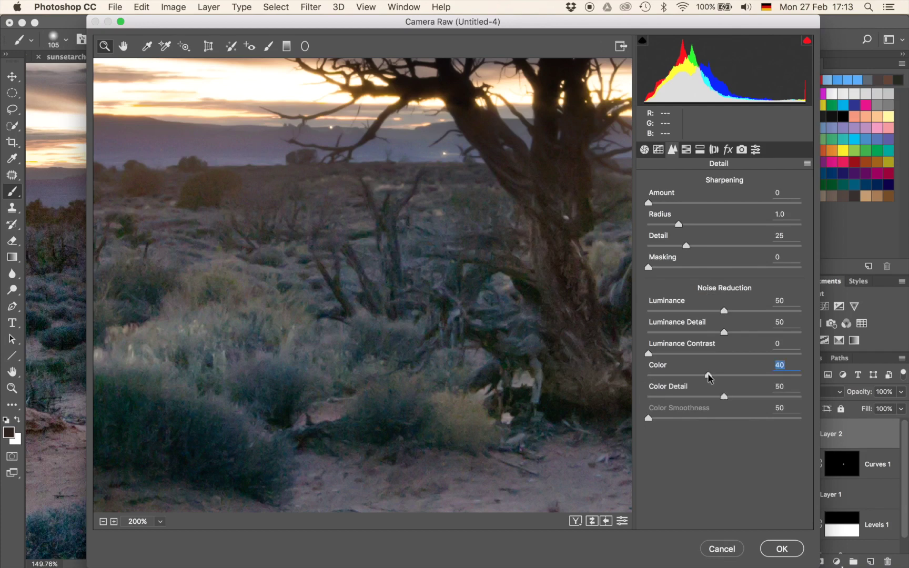
scroll(421, 346, "right", 10)
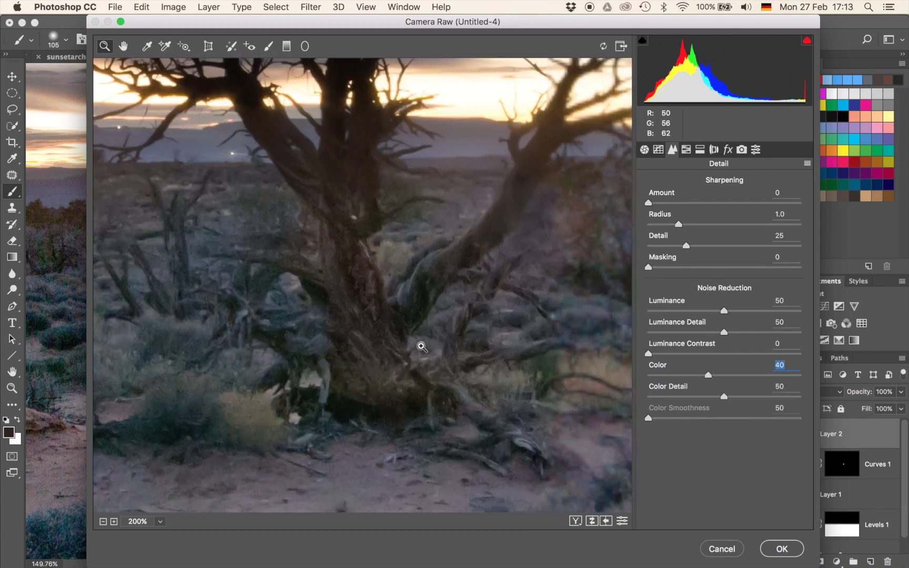
scroll(421, 346, "right", 5)
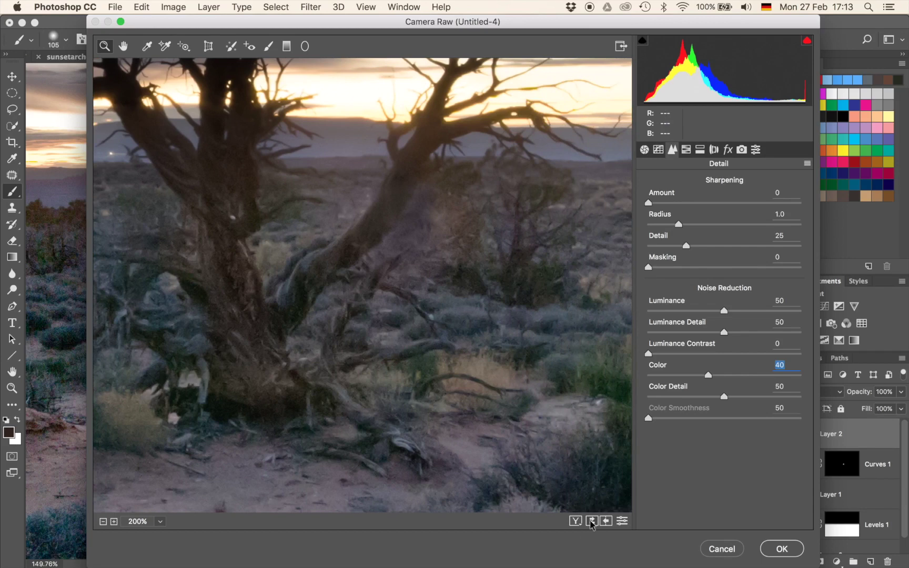
- Compare the foreground bushes and sand before and after the luminance and colour noise reduction, up to 300% magnification
left_click(591, 521)
scroll(316, 442, "down", 10)
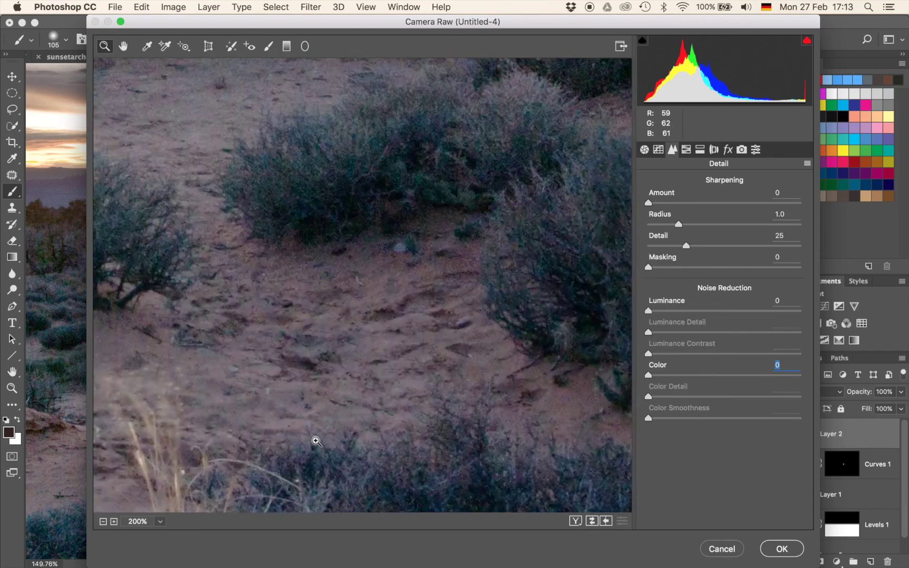
scroll(315, 436, "up", 2)
scroll(404, 179, "up", 2)
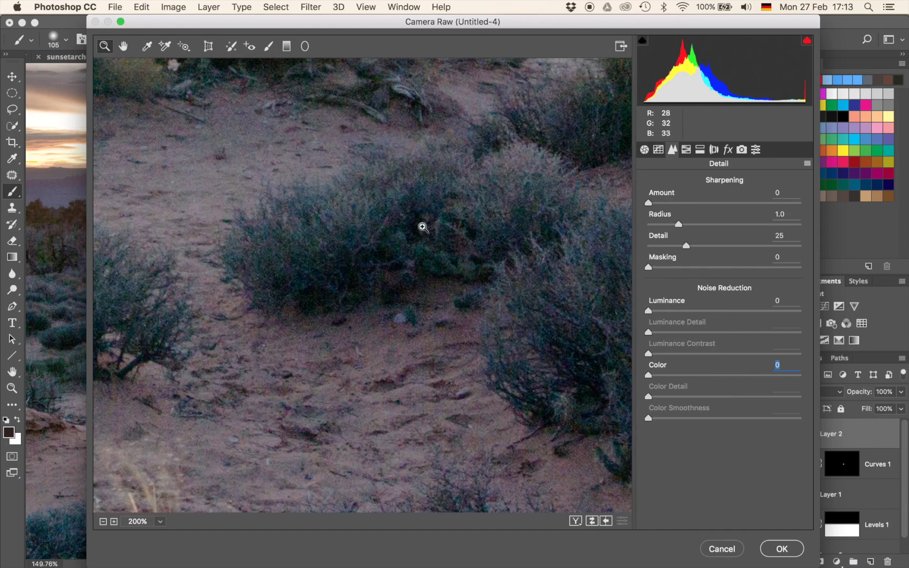
left_click(592, 521)
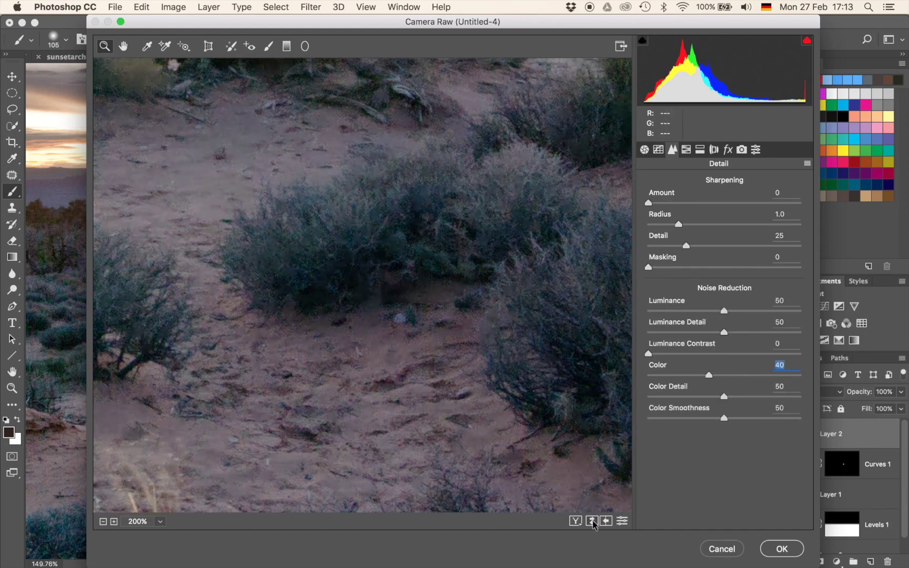
left_click(593, 521)
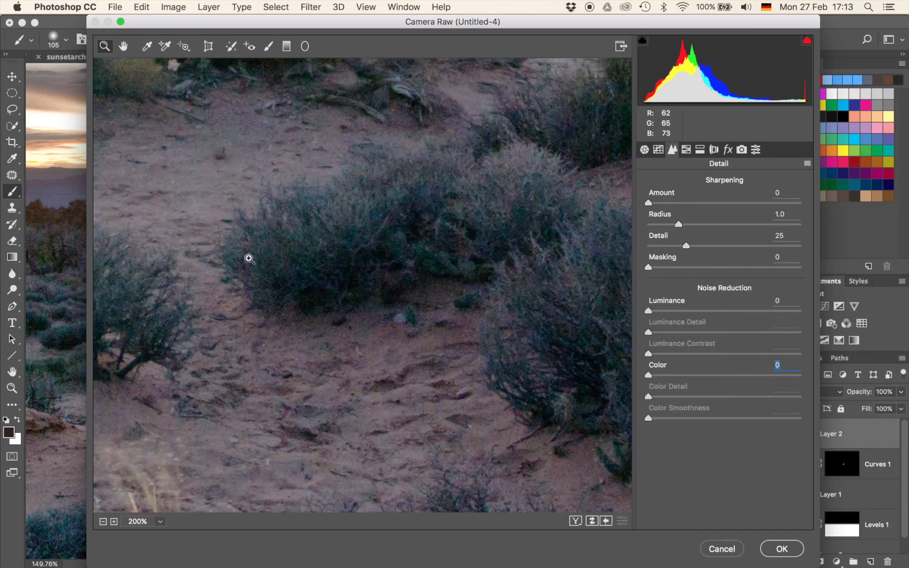
left_click(325, 239)
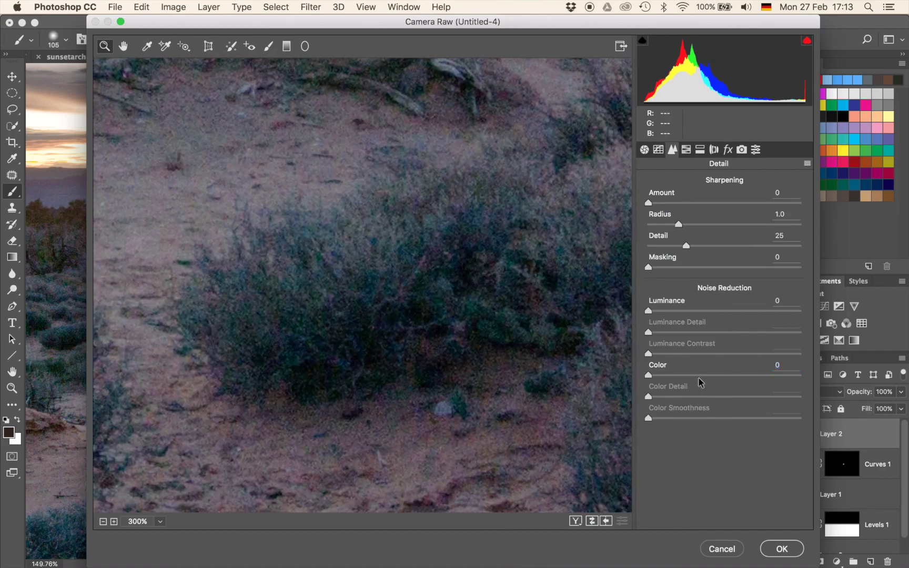
left_click(592, 521)
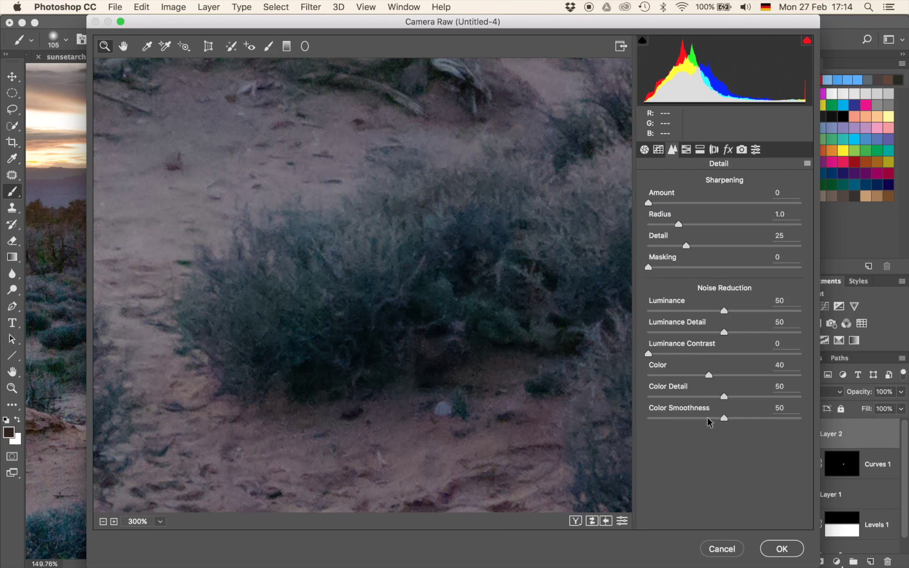
left_click(592, 521)
left_click(593, 521)
left_click(592, 522)
left_click(592, 521)
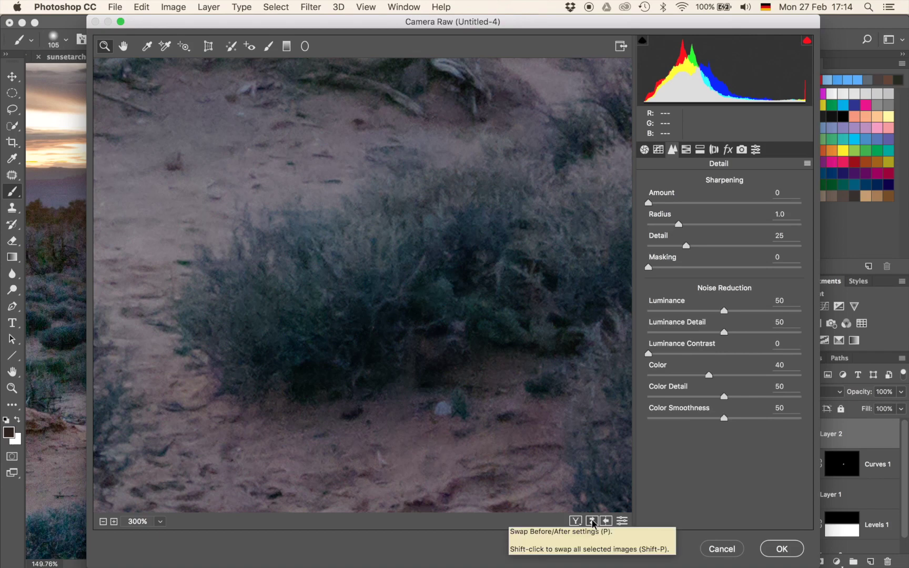
- Set the Luminance noise reduction to 40 and check the bushes, tree trunk and sandy ground up close
left_click(708, 311)
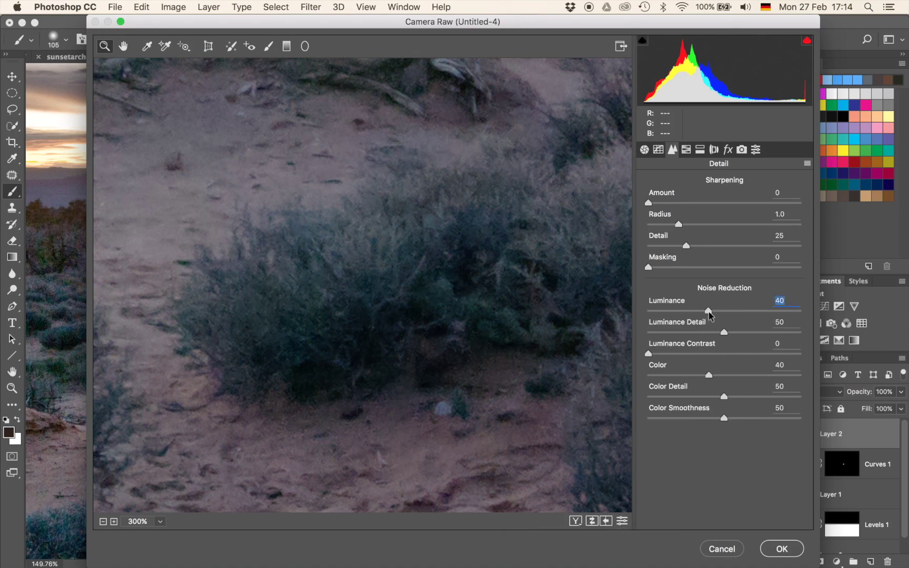
scroll(522, 297, "left", 2)
scroll(521, 297, "up", 10)
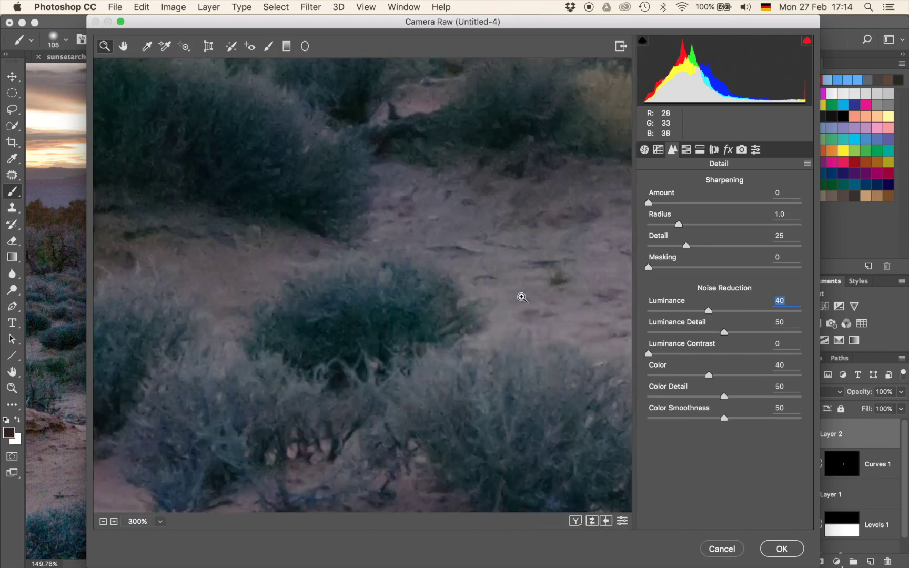
scroll(521, 298, "right", 10)
scroll(521, 297, "up", 4)
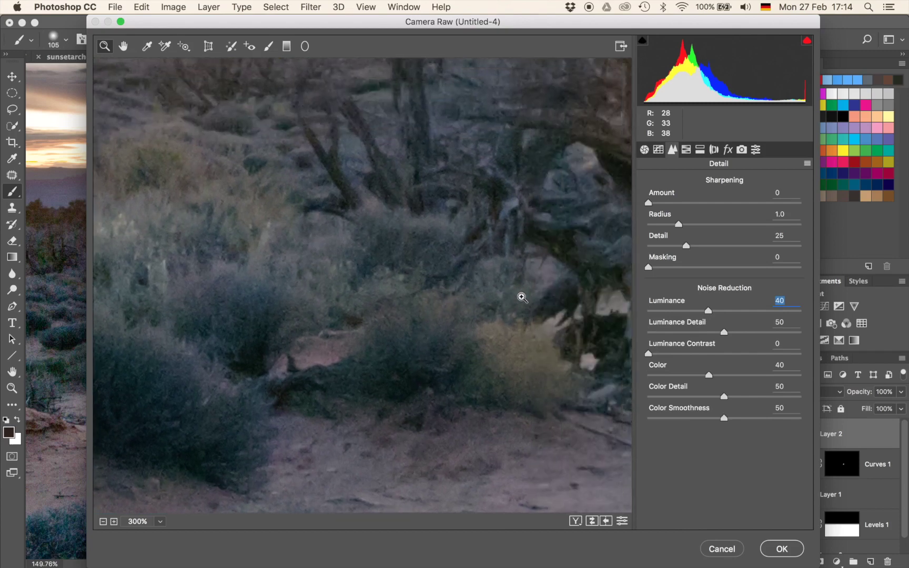
scroll(521, 297, "up", 8)
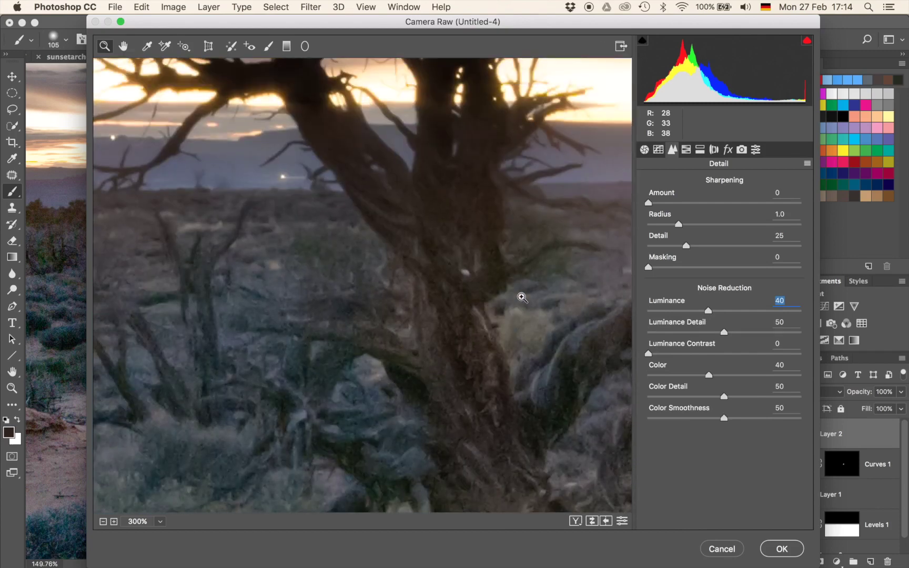
scroll(521, 297, "down", 15)
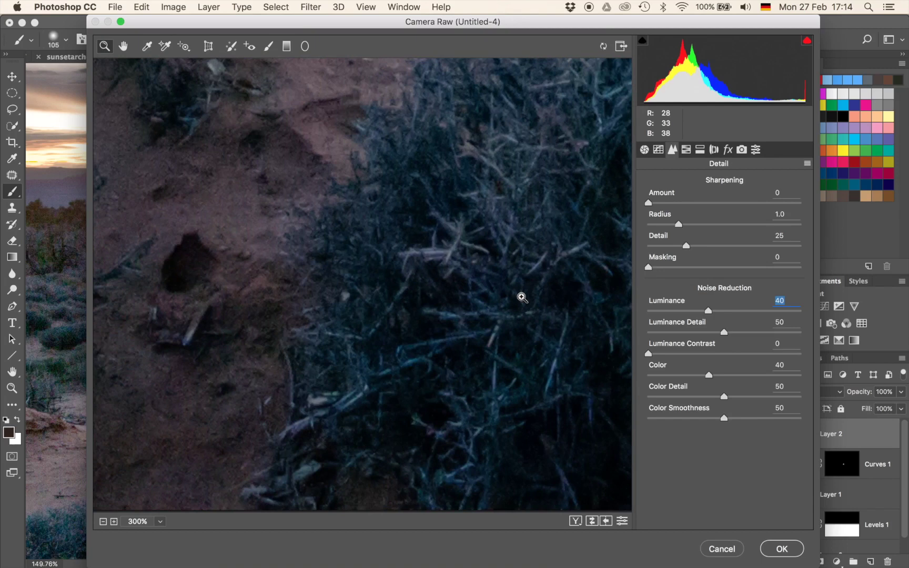
scroll(522, 297, "up", 10)
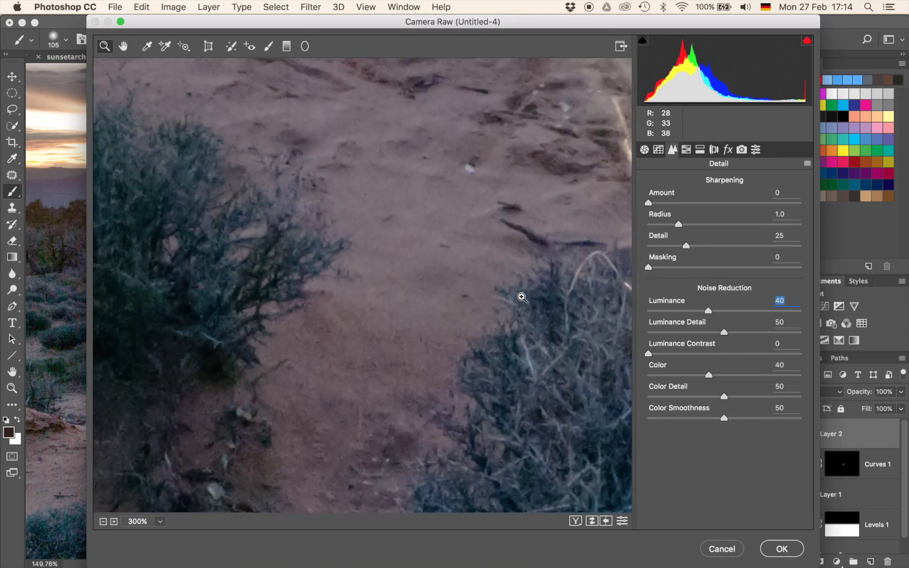
scroll(522, 297, "left", 5)
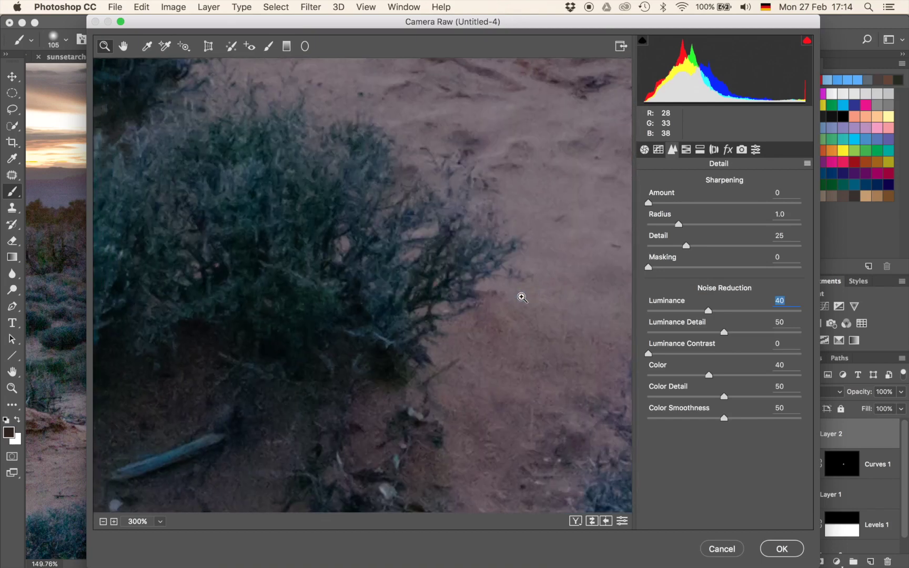
- Apply the Camera Raw noise reduction to the stamped layer and inspect the tree, bushes and sand up close
left_click(775, 549)
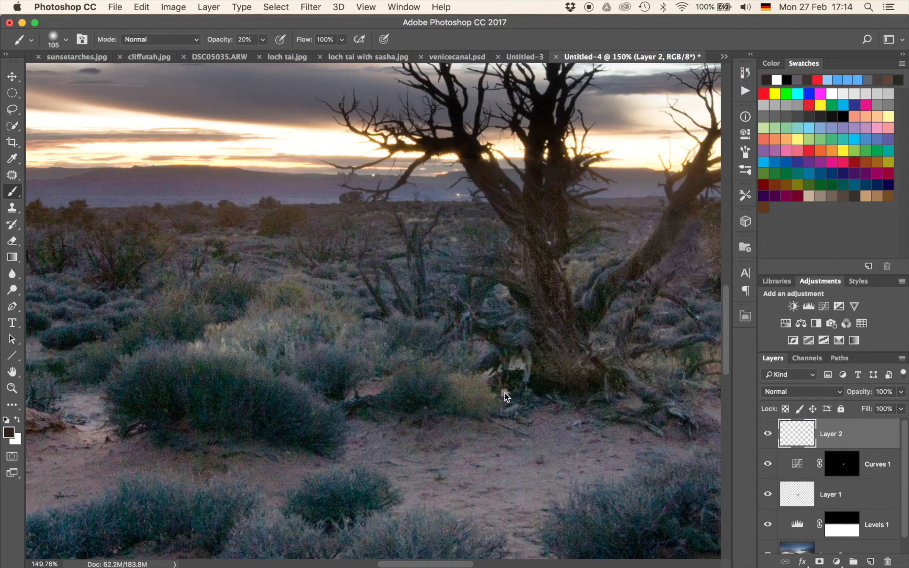
scroll(376, 311, "up", 3)
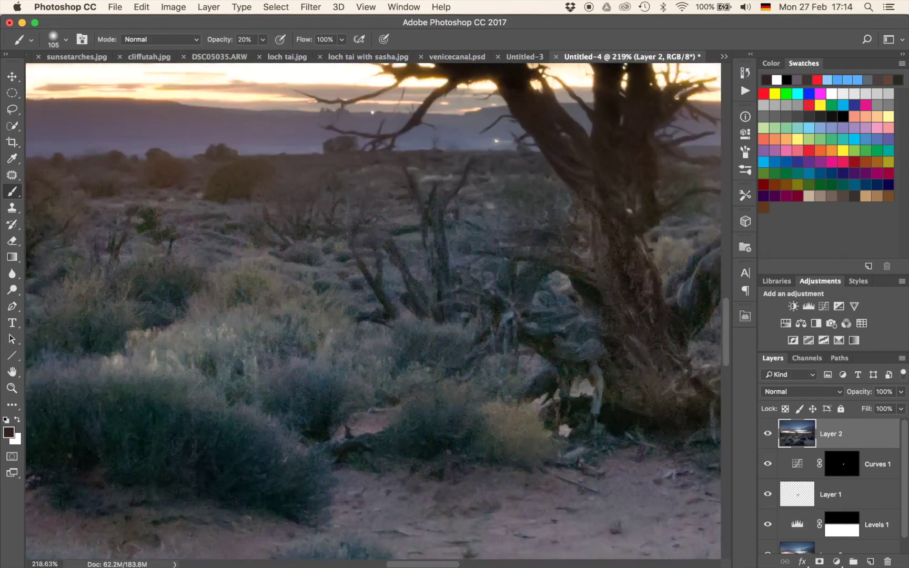
scroll(152, 350, "down", 3)
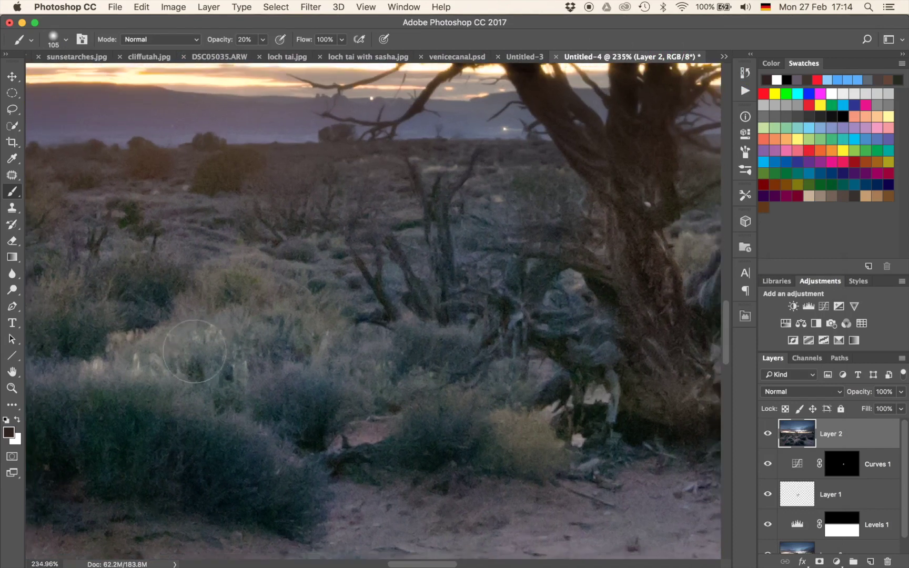
scroll(180, 350, "up", 2)
scroll(181, 344, "down", 1)
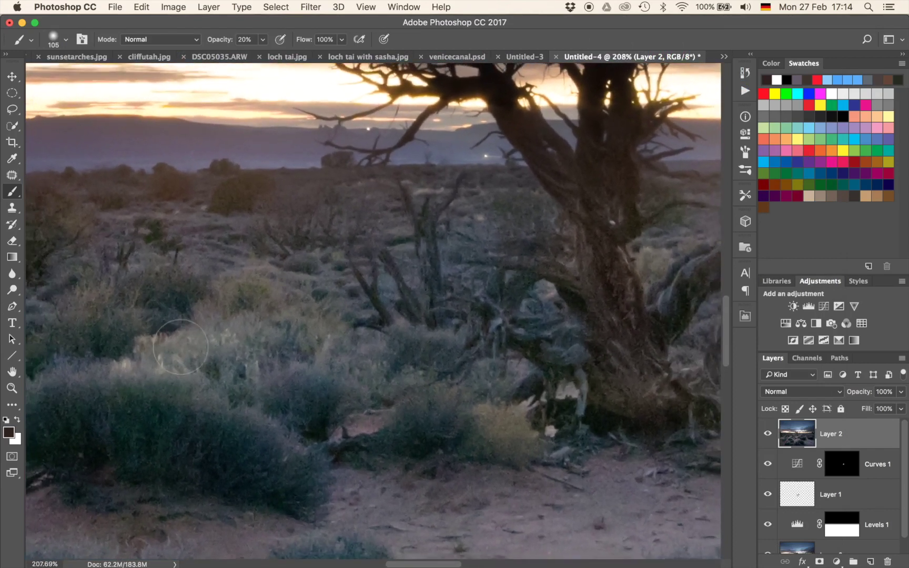
left_click_drag(457, 305, 75, 286)
left_click_drag(430, 333, 223, 93)
left_click_drag(315, 357, 479, 255)
left_click_drag(349, 278, 526, 335)
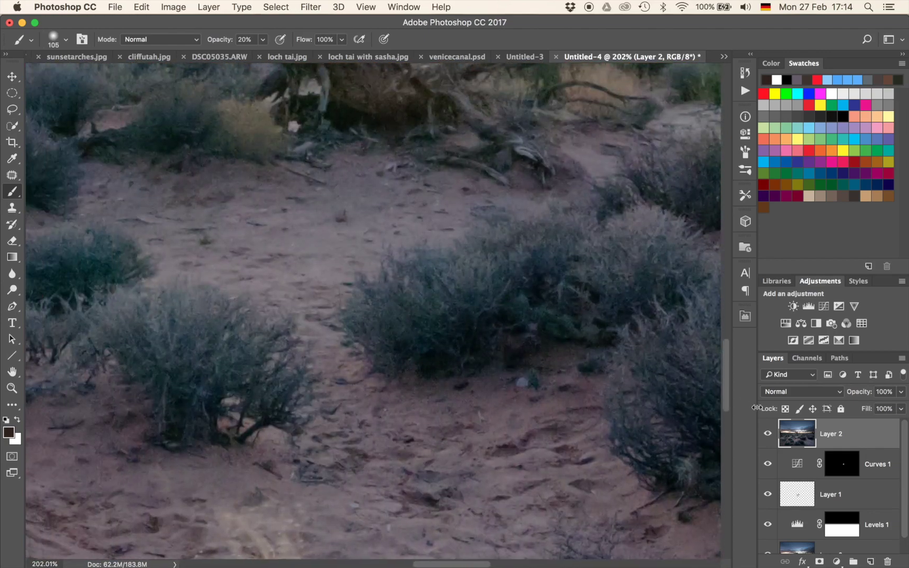
- Compare the foreground bushes and sandy ground with Layer 2 hidden and shown at about 200% magnification
left_click(767, 434)
left_click(767, 435)
left_click_drag(171, 295, 550, 488)
left_click_drag(232, 311, 509, 447)
left_click(768, 433)
left_click(768, 434)
mouse_move(177, 430)
left_mouse_down()
mouse_move(436, 218)
mouse_move(365, 246)
mouse_move(426, 163)
left_mouse_up()
left_click_drag(344, 407, 497, 289)
left_click_drag(412, 425, 558, 409)
left_click_drag(462, 404, 710, 442)
left_click_drag(551, 425, 231, 300)
mouse_move(632, 345)
left_mouse_down()
mouse_move(351, 343)
mouse_move(135, 317)
left_mouse_up()
mouse_move(538, 280)
left_mouse_down()
mouse_move(297, 317)
mouse_move(316, 337)
left_mouse_up()
- Check the noise-reduced layer against the version without it on the large foreground bush, and review the tree, rock formation and whole photo
scroll(549, 363, "down", 8)
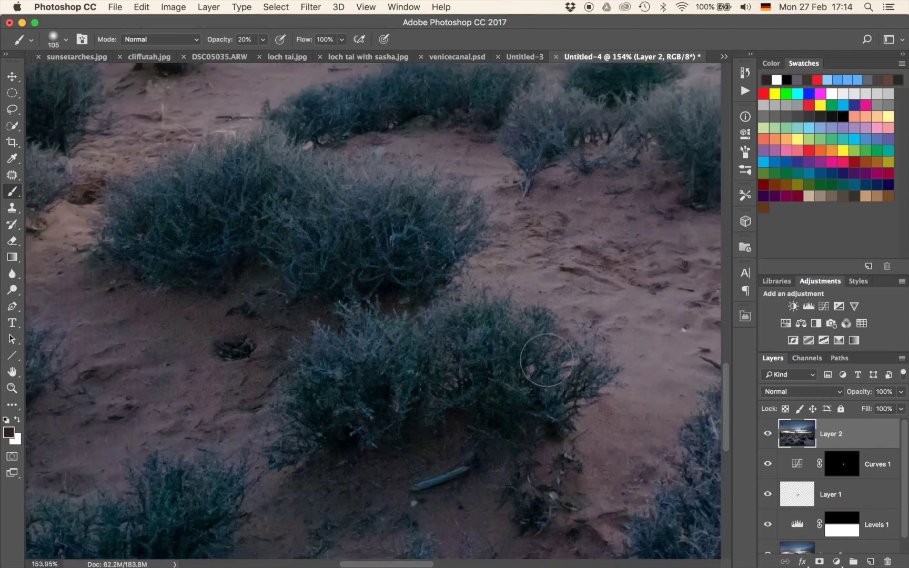
scroll(328, 327, "right", 10)
scroll(329, 327, "down", 2)
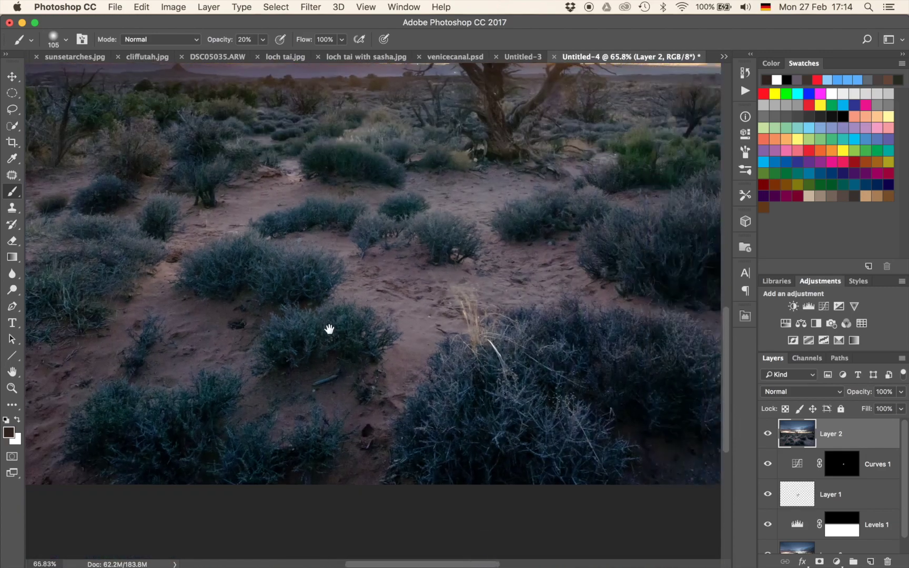
scroll(409, 377, "up", 4)
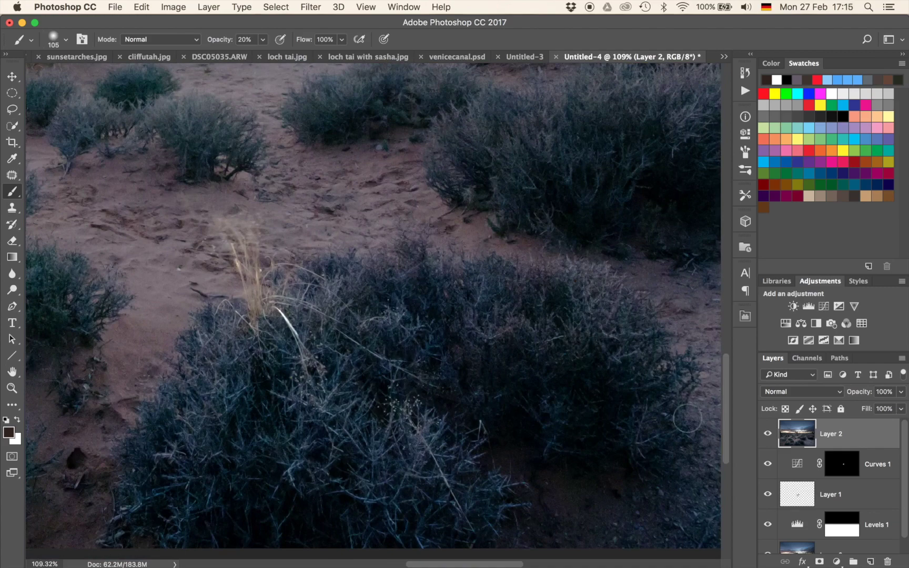
left_click(769, 435)
left_click(770, 438)
mouse_move(230, 75)
left_mouse_down()
mouse_move(375, 308)
mouse_move(378, 363)
left_mouse_up()
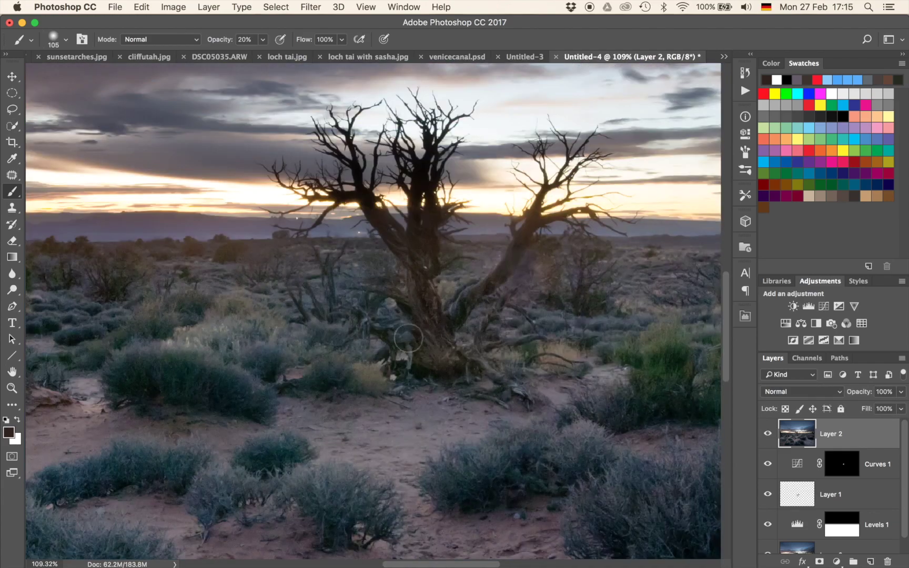
scroll(409, 336, "down", 3)
scroll(409, 335, "down", 5)
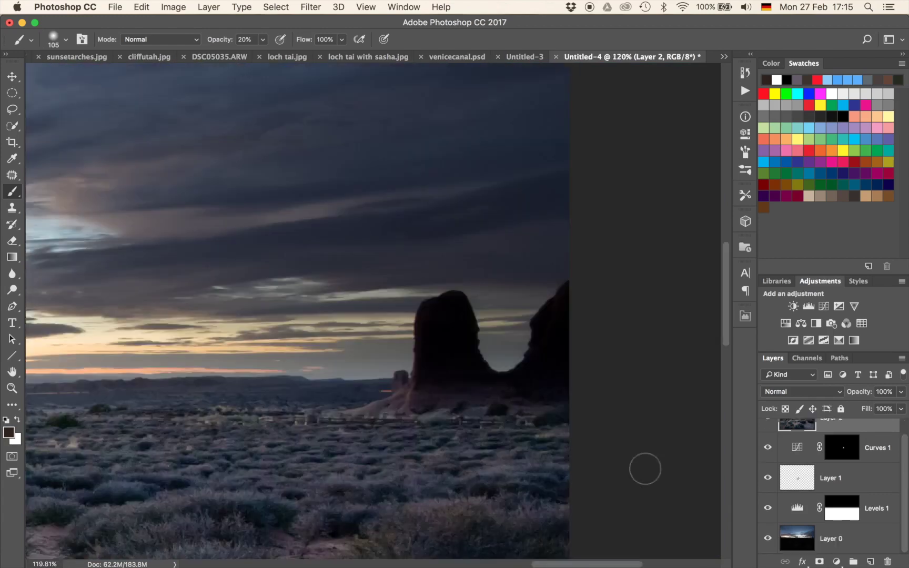
scroll(645, 469, "down", 4)
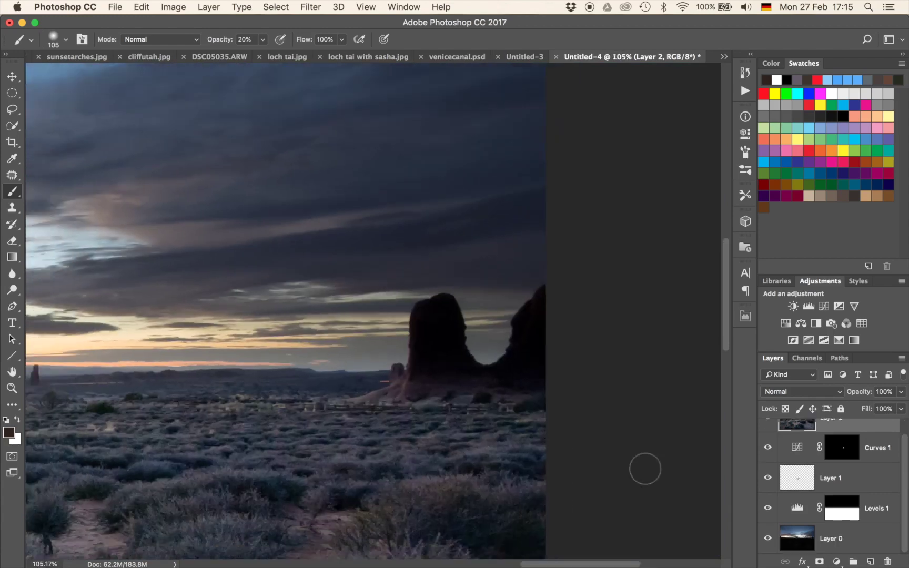
scroll(645, 469, "left", 5)
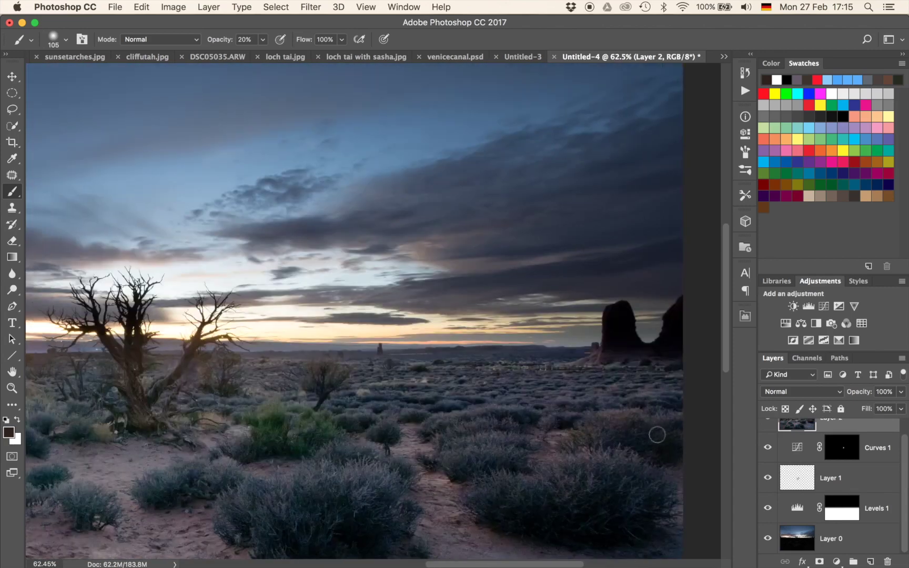
scroll(653, 432, "down", 3)
scroll(655, 435, "down", 2)
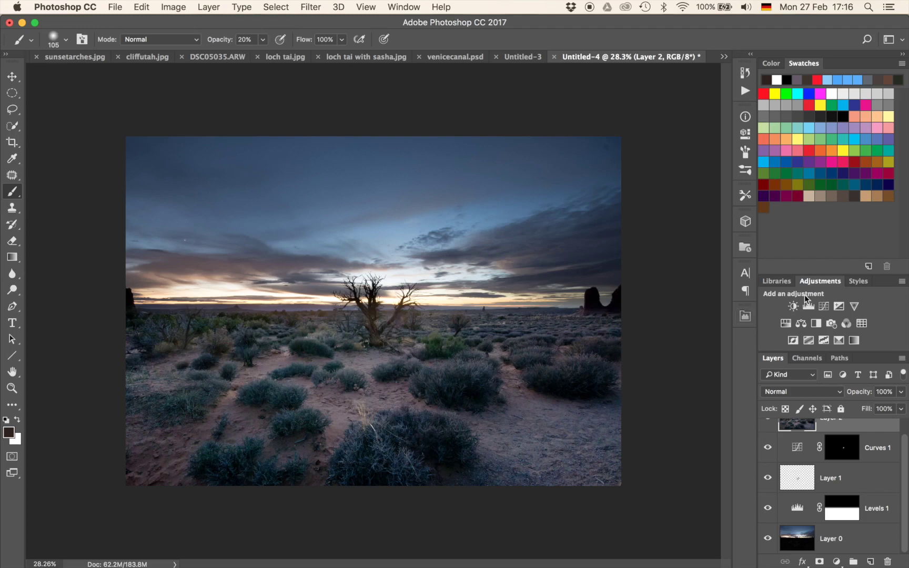
- Add a Curves adjustment layer that brightens the midtones from input 111 to output 126, and invert its mask to black
left_click(823, 306)
mouse_move(618, 249)
left_mouse_down()
mouse_move(605, 250)
mouse_move(610, 255)
left_mouse_up()
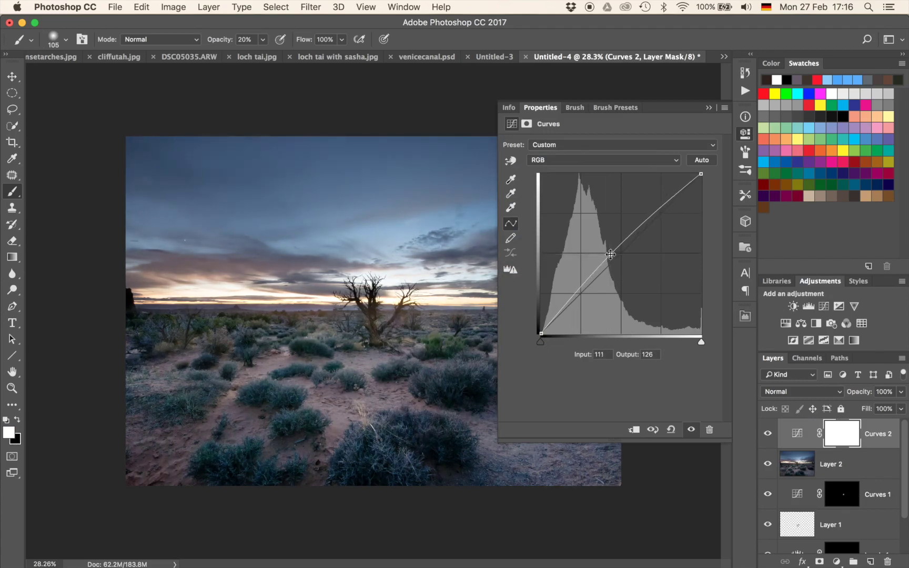
left_click(708, 108)
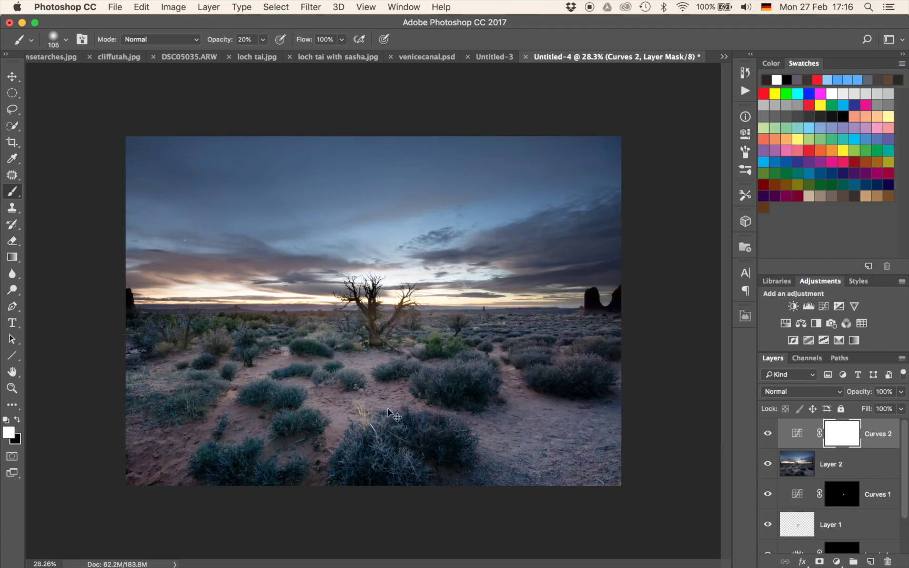
key("super+i")
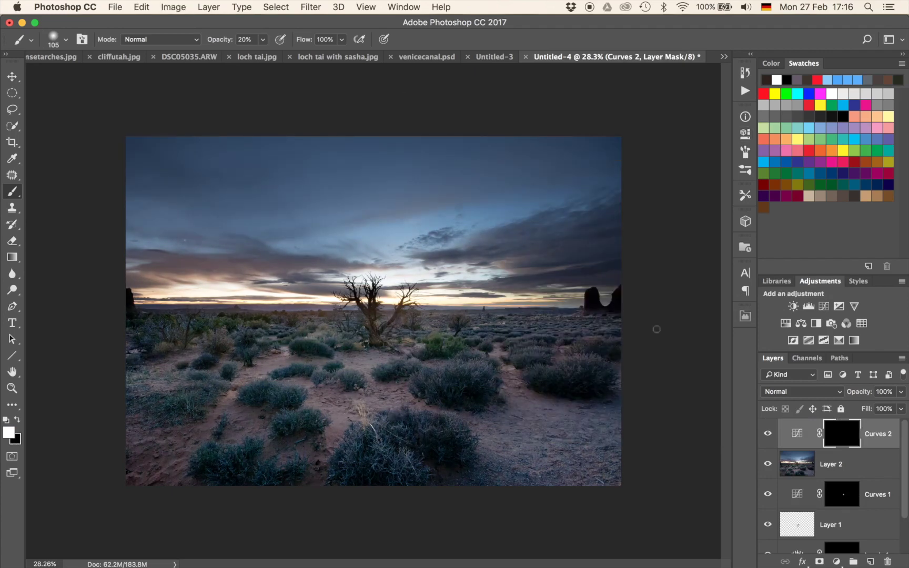
- Paint white at 20% opacity on the Curves 2 mask over the central foreground and the bushes on both sides, using 2071 and 596 px brushes
mouse_move(344, 407)
left_mouse_down()
mouse_move(521, 375)
mouse_move(495, 376)
left_mouse_up()
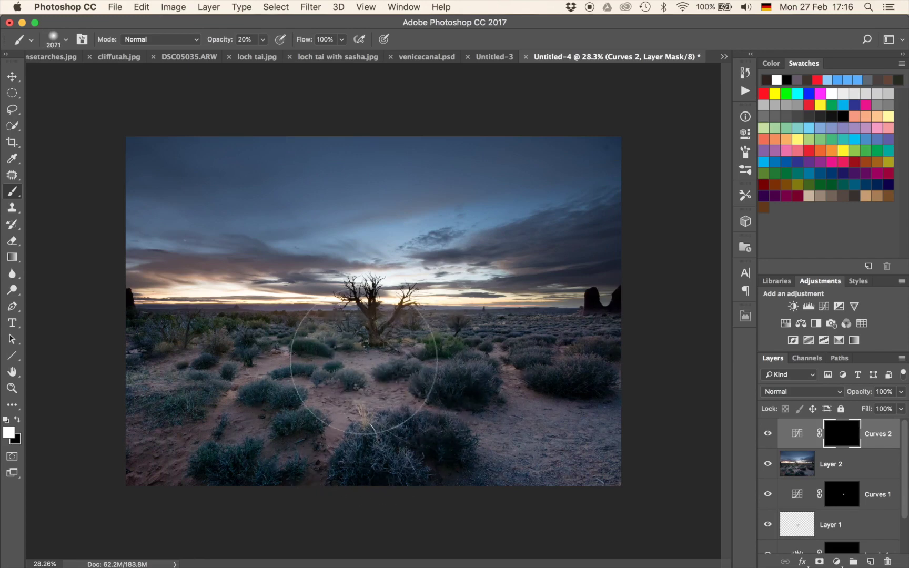
mouse_move(468, 388)
left_mouse_down()
mouse_move(398, 404)
mouse_move(442, 418)
mouse_move(388, 389)
left_mouse_up()
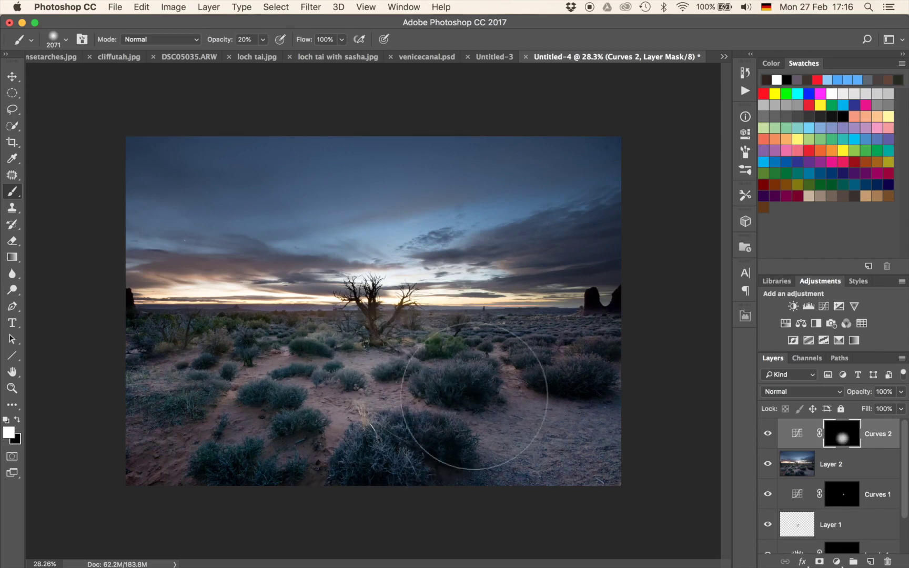
left_click_drag(491, 372, 603, 409)
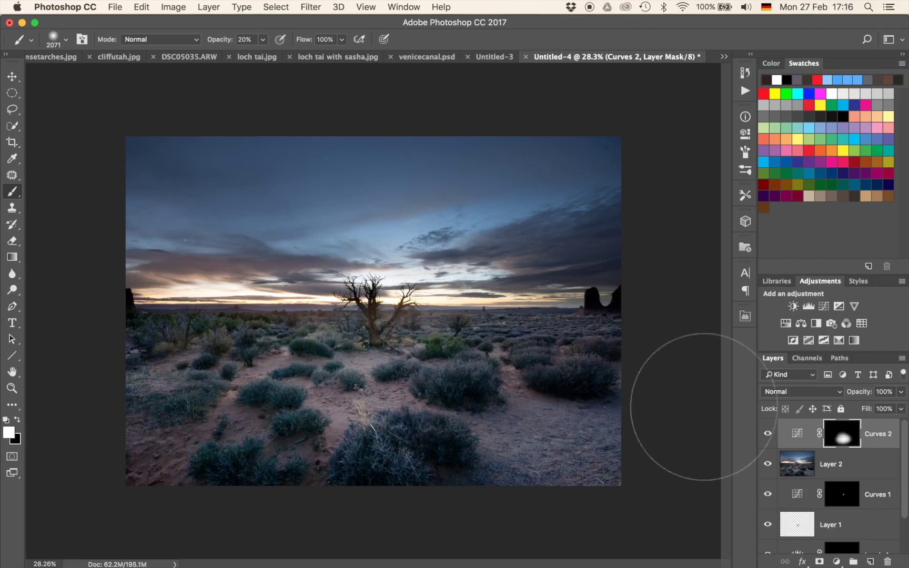
mouse_move(522, 351)
left_mouse_down()
mouse_move(409, 350)
mouse_move(457, 349)
left_mouse_up()
left_click_drag(529, 333, 444, 343)
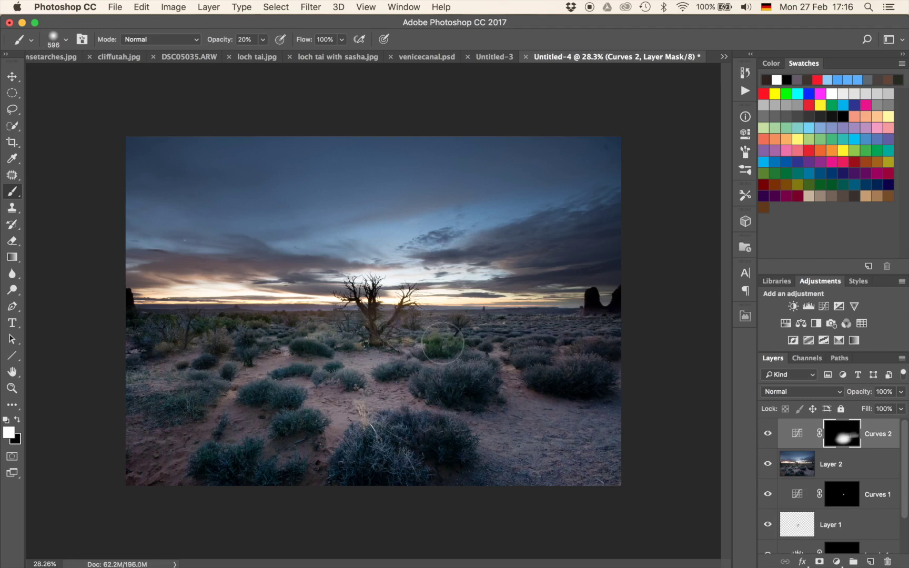
mouse_move(149, 344)
left_mouse_down()
mouse_move(112, 337)
mouse_move(347, 329)
left_mouse_up()
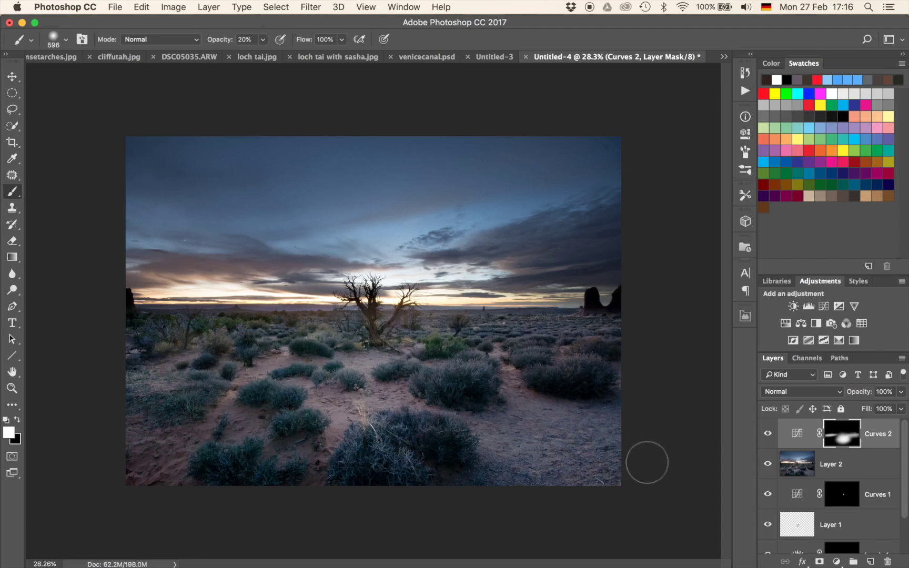
- Turn a duplicate of the Curves 2 layer into a darkening adjustment with input 119, output 106 and an inverted mask
key("super+j")
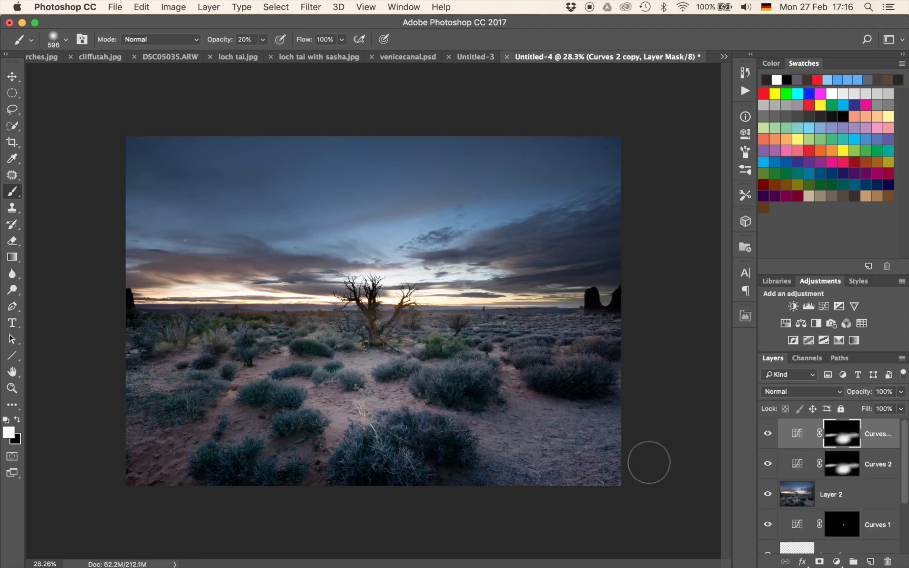
double_click(808, 427)
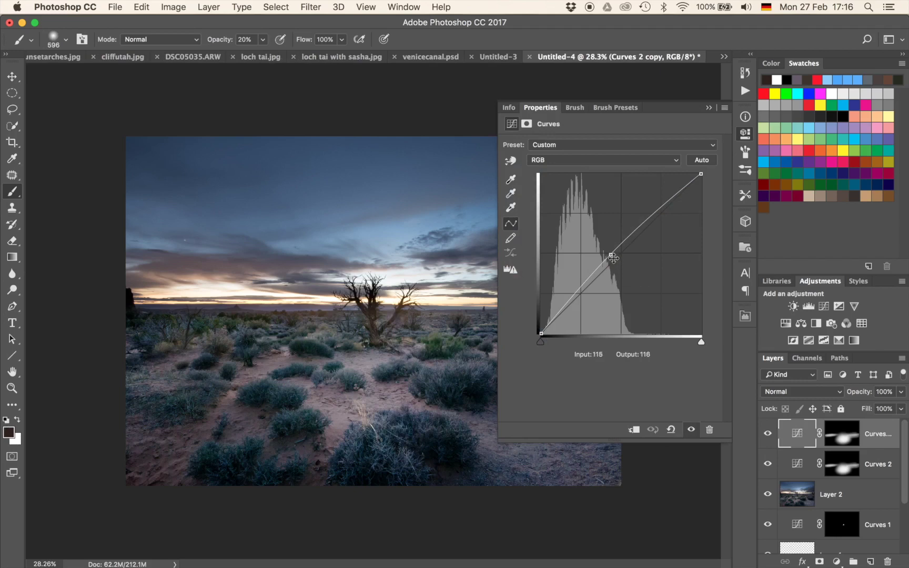
left_click_drag(610, 255, 616, 266)
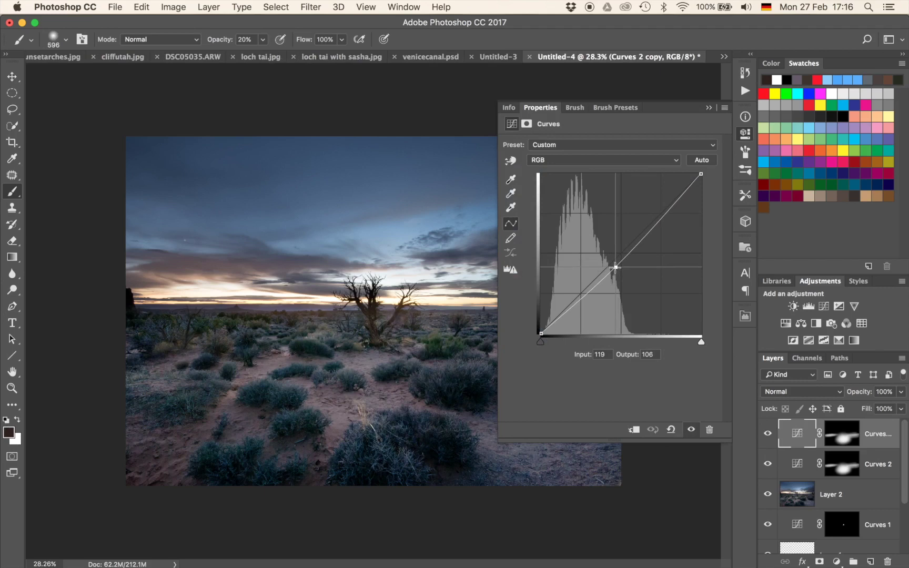
left_click(708, 109)
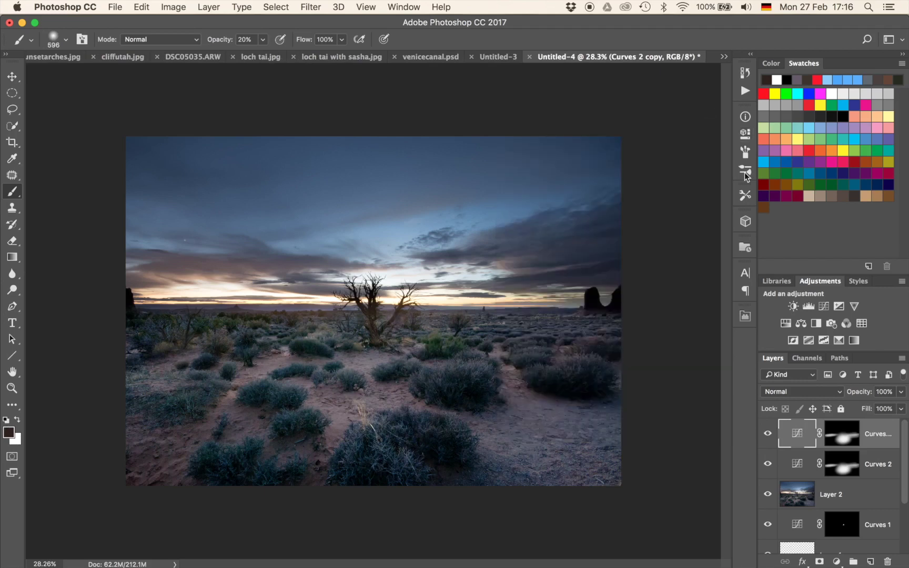
left_click(841, 442)
key("super+i")
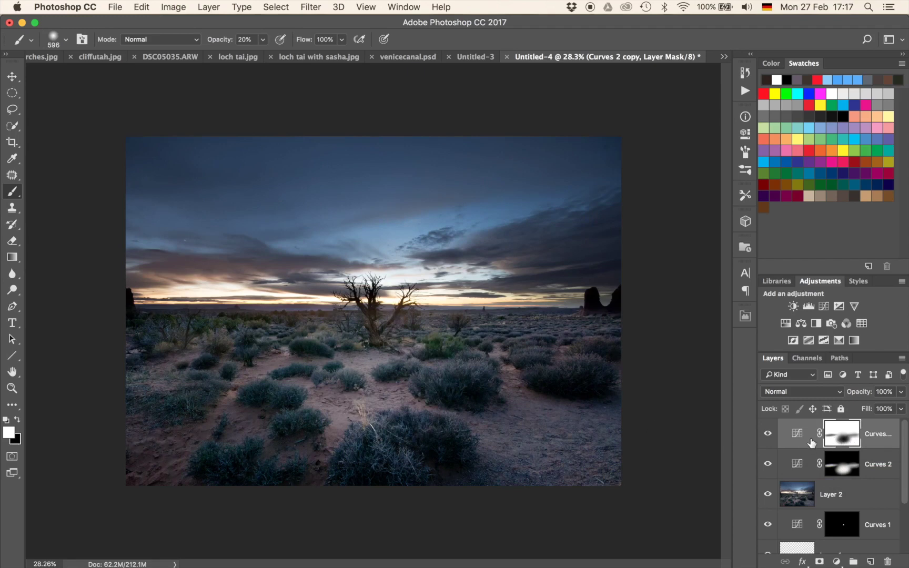
- Compare the whole photo with the darkening Curves copy hidden and shown
left_click(767, 432)
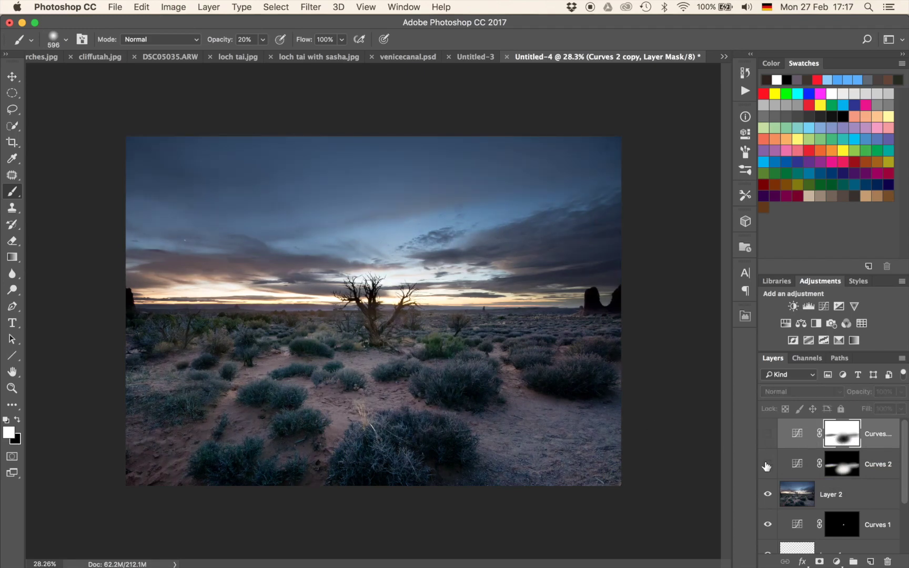
left_click(767, 433)
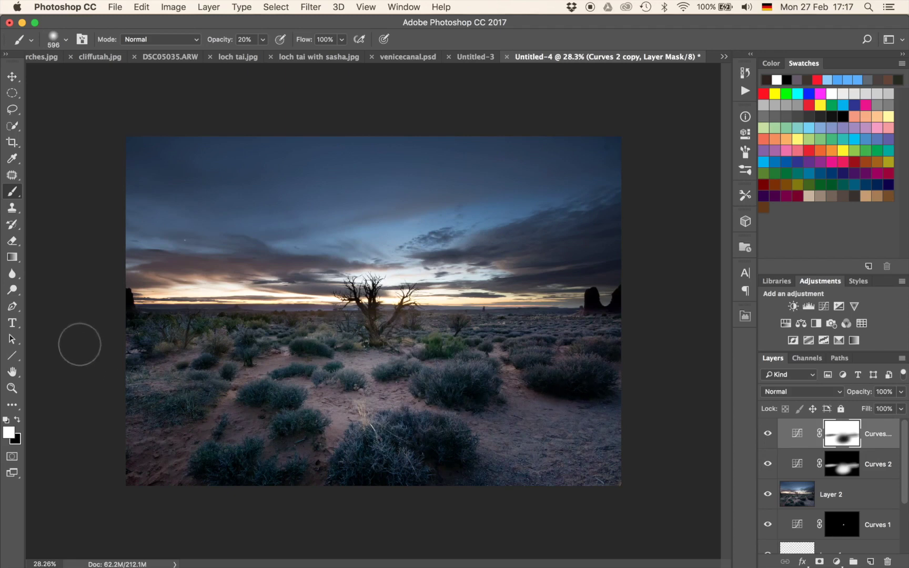
left_click(766, 435)
left_click(767, 434)
left_click(767, 435)
left_click(767, 435)
left_click(767, 434)
left_click(767, 435)
left_click(767, 434)
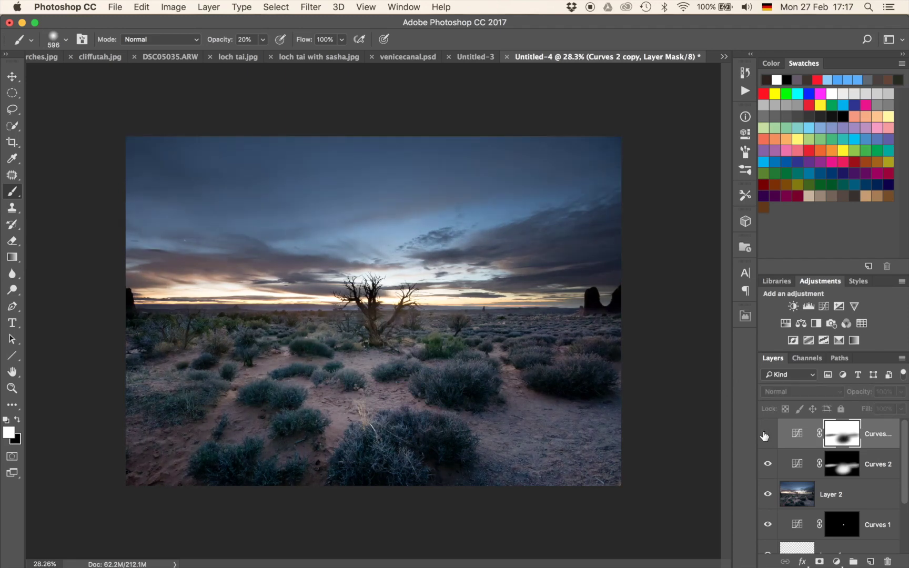
left_click(765, 435)
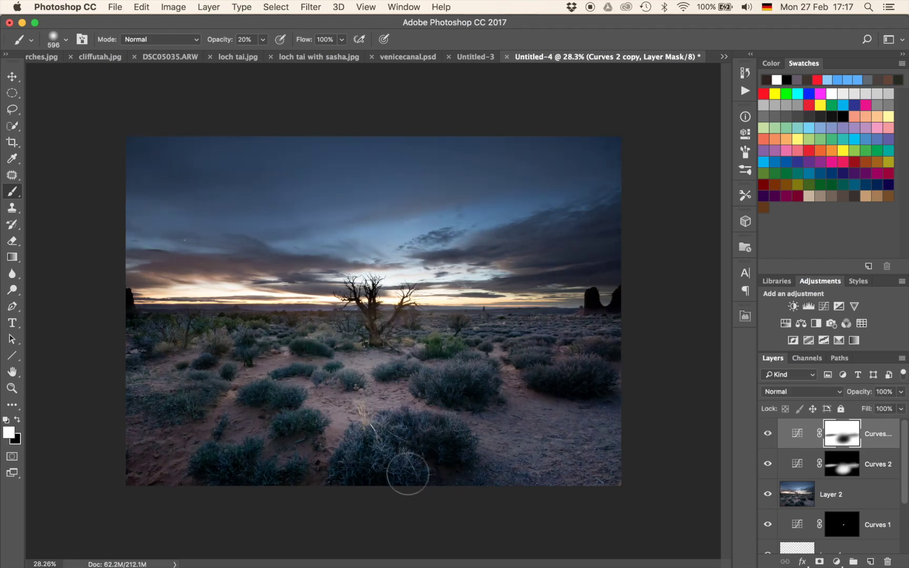
- Enlarge the brush to 1486 px and look over the tree and surrounding bushes at about 76% magnification
left_click_drag(321, 439, 410, 428, "ctrl+alt")
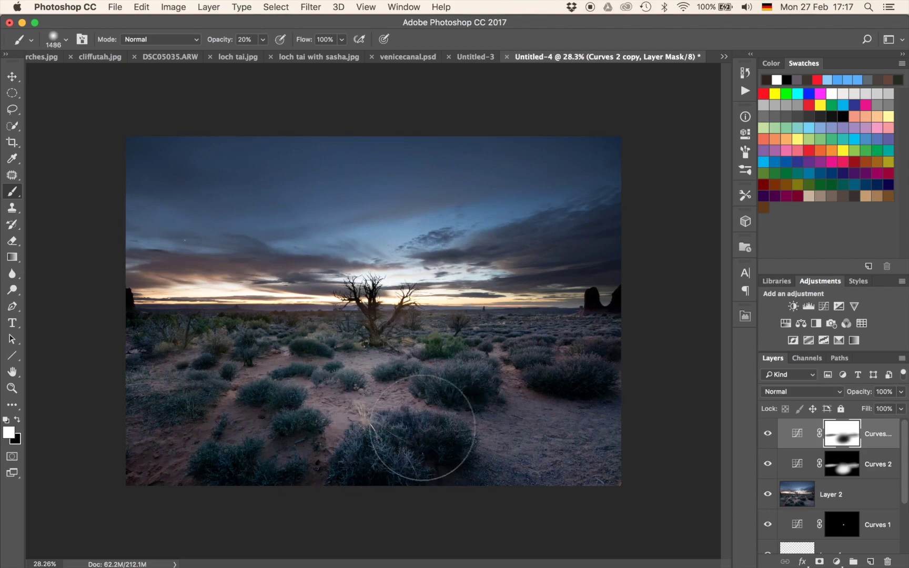
scroll(424, 428, "up", 10)
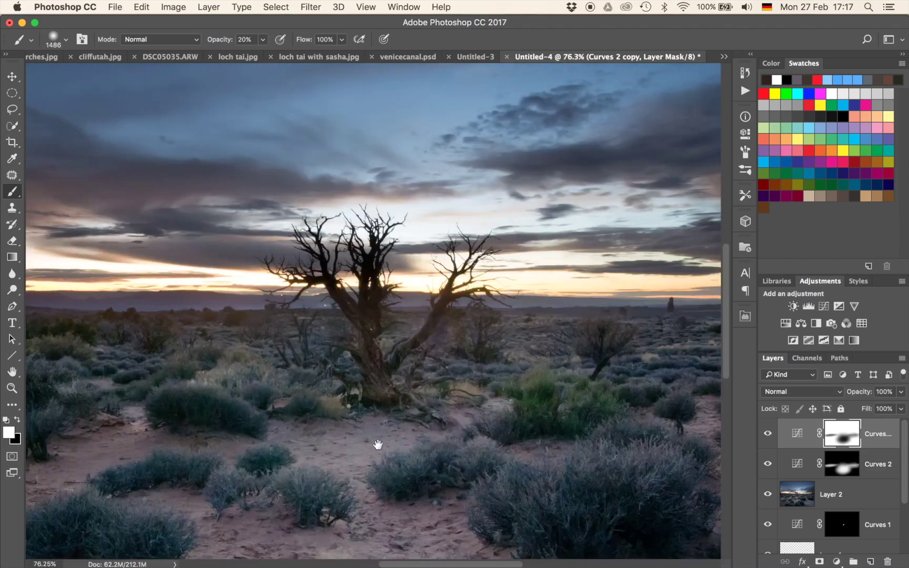
left_click_drag(409, 444, 287, 261)
left_click_drag(355, 431, 293, 483)
left_click_drag(357, 404, 375, 432)
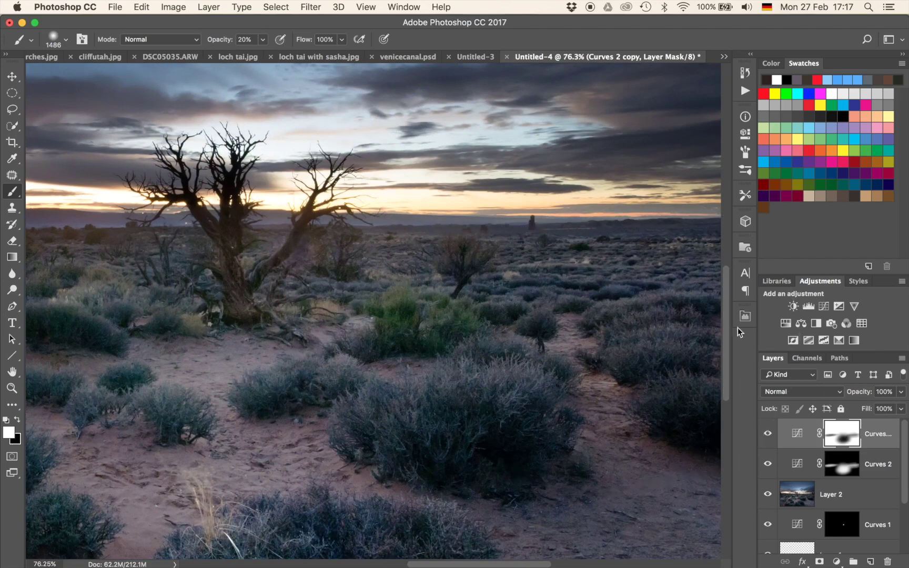
- Add a Hue/Saturation adjustment layer above the Curves layers and raise the Master saturation
left_click(786, 322)
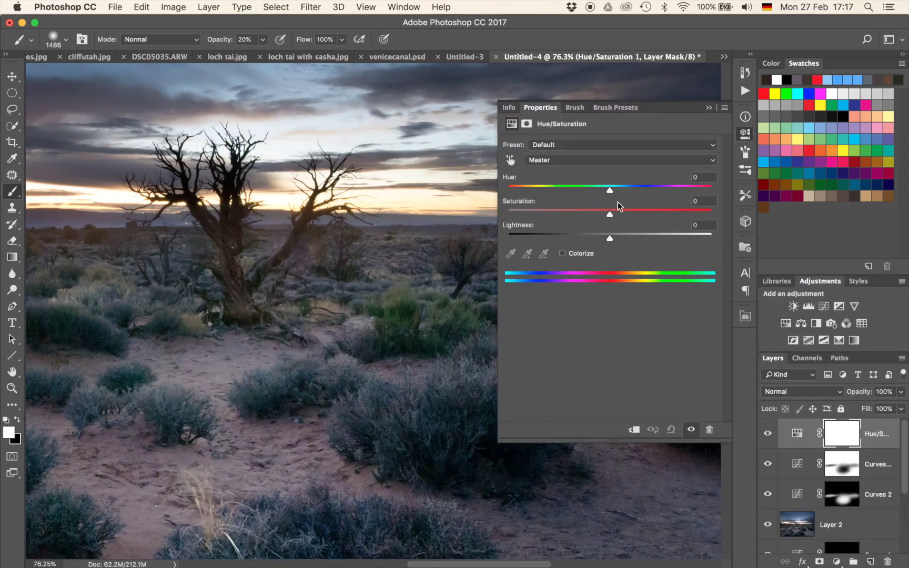
left_click_drag(610, 212, 641, 211)
left_click(708, 108)
scroll(458, 379, "down", 10)
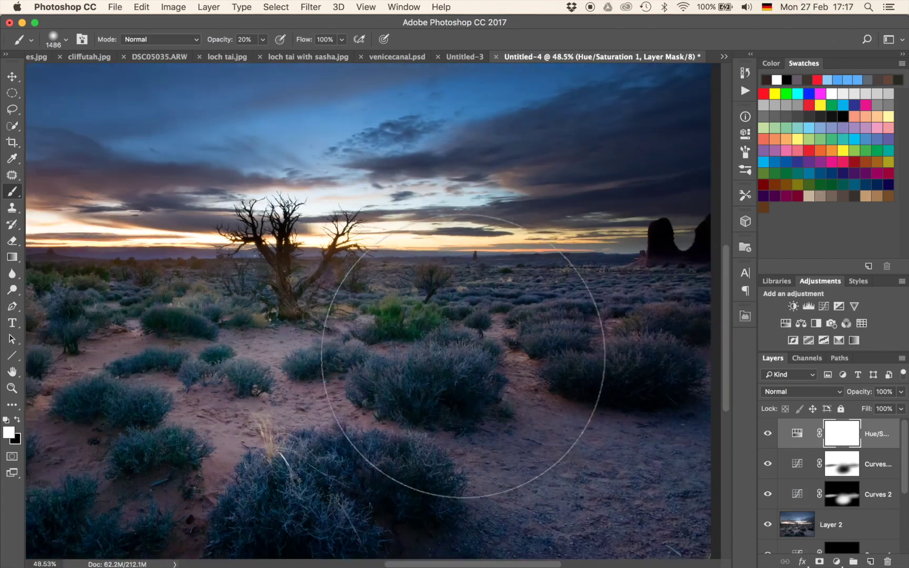
- Compare the photo with the Hue/Saturation layer hidden and shown, and invert its layer mask to black
scroll(469, 363, "up", 2)
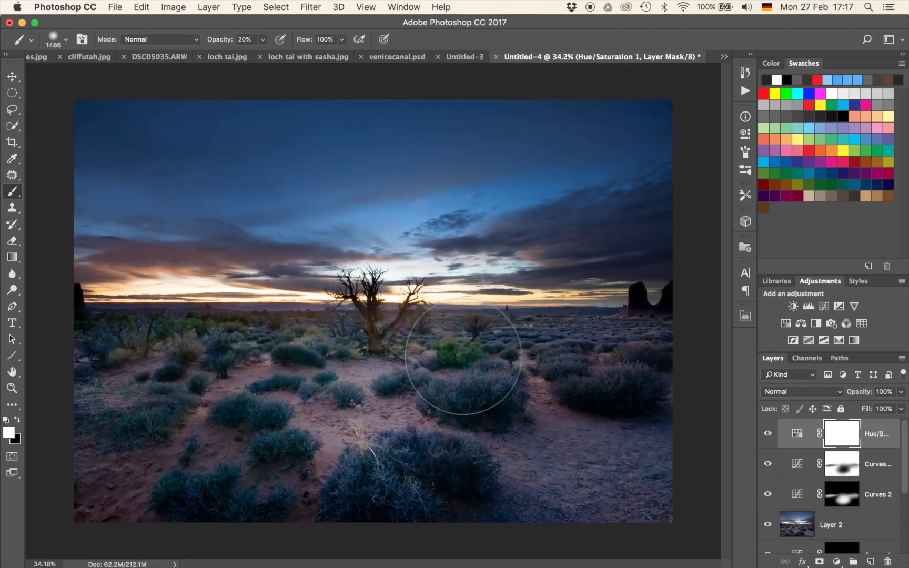
left_click(768, 434)
left_click(767, 433)
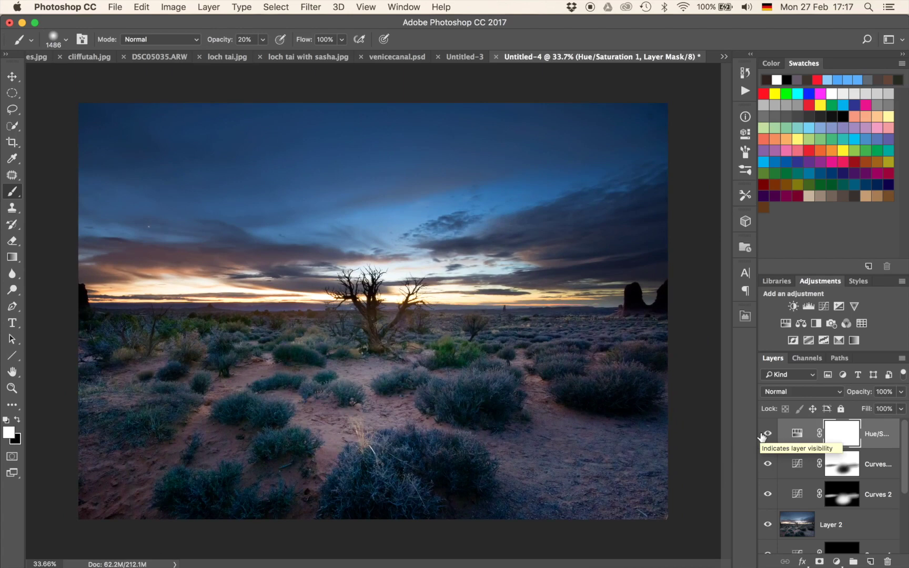
key("super+i")
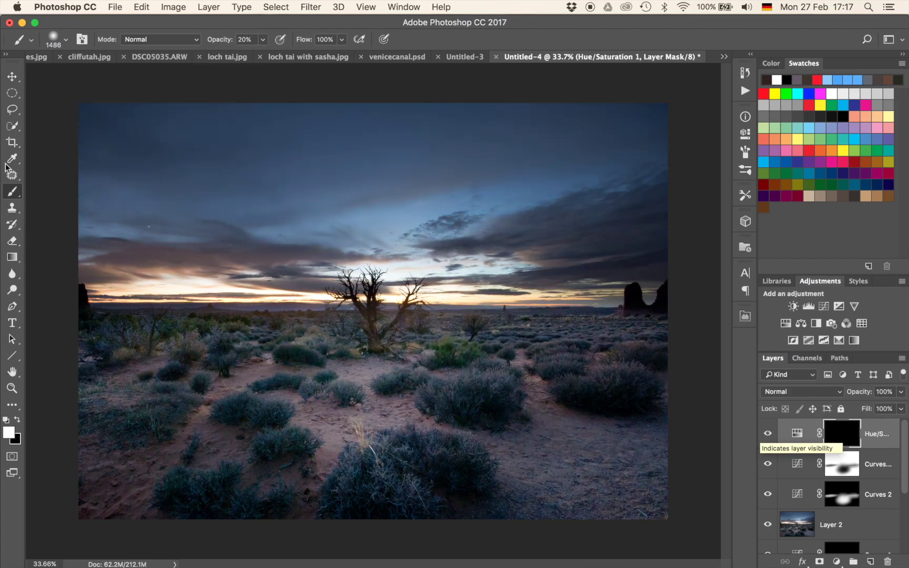
- Paint white over the green bush beside the tree on the Hue/Saturation mask with a 295 px brush at 20% opacity
scroll(505, 346, "up", 5)
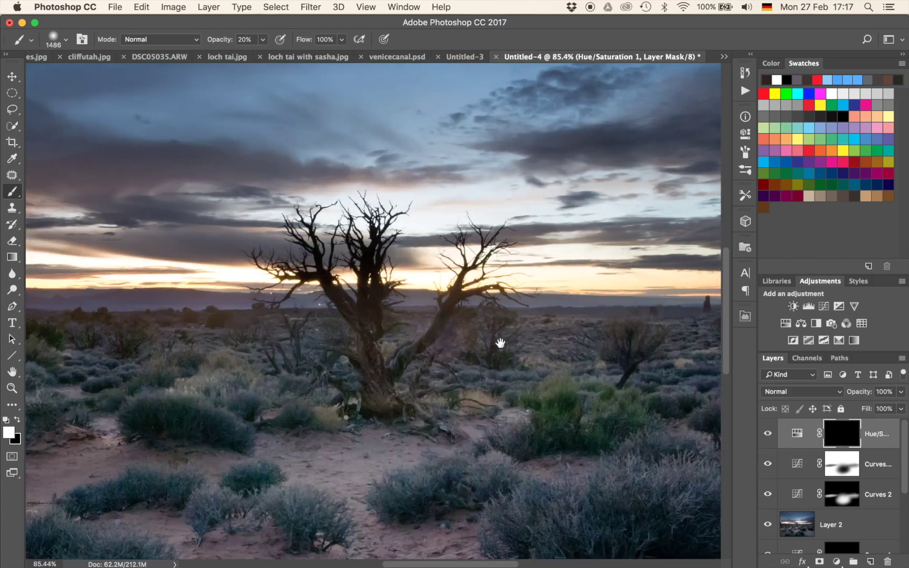
left_click_drag(500, 343, 365, 308)
scroll(431, 398, "up", 4)
left_click_drag(460, 387, 96, 428)
left_click_drag(405, 389, 266, 414)
left_click_drag(435, 393, 378, 427)
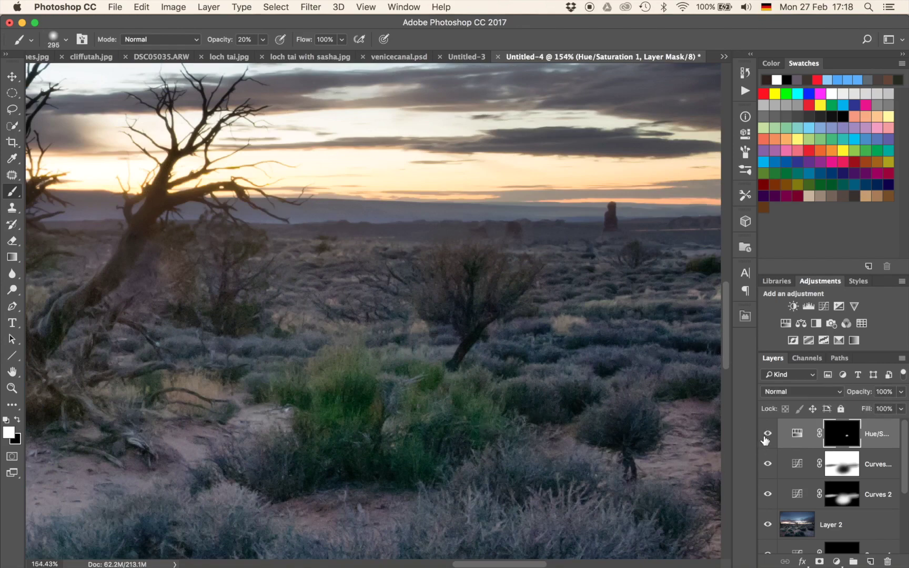
- Paint the Hue/Saturation mask white over the glowing sunset clouds between the left edge of the photo and the tree
scroll(450, 318, "left", 15)
scroll(450, 318, "up", 3)
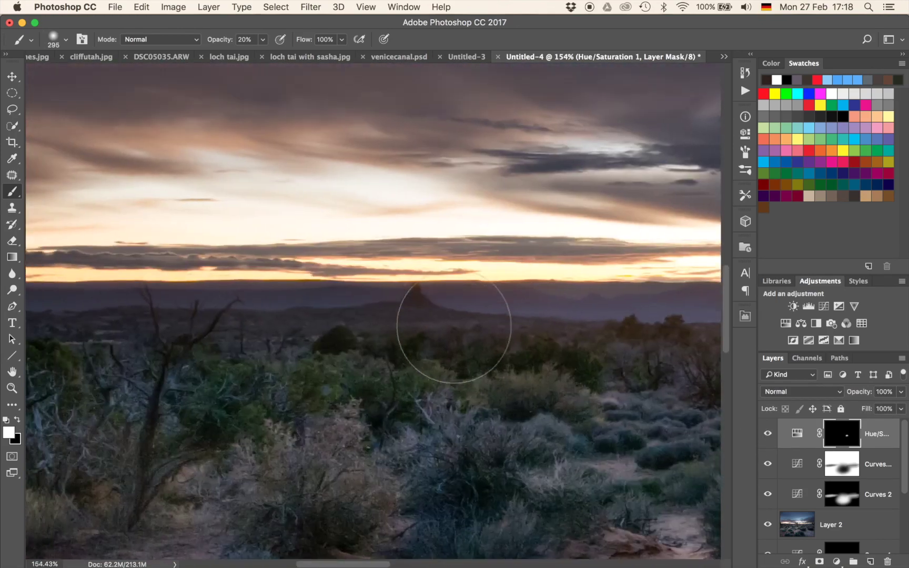
scroll(454, 327, "up", 5)
scroll(454, 327, "left", 5)
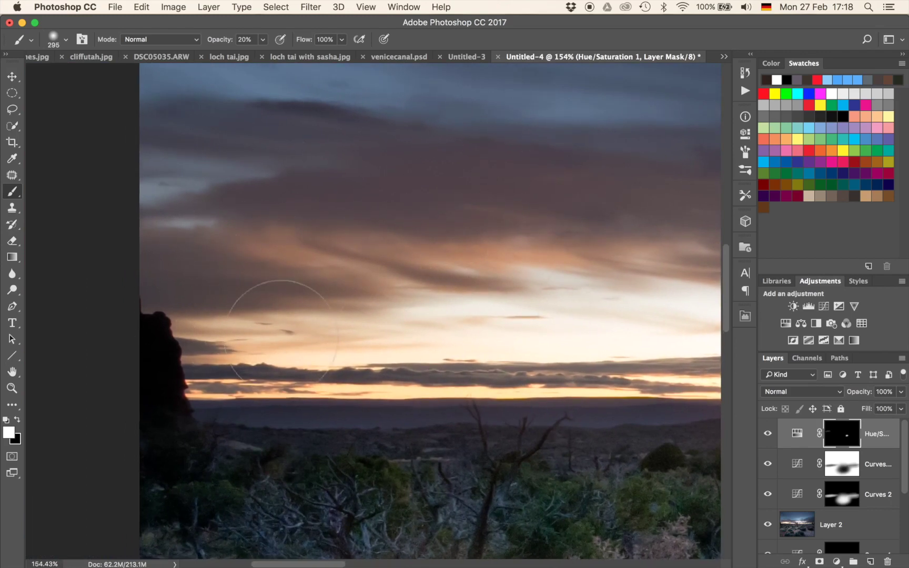
left_click_drag(569, 294, 234, 290)
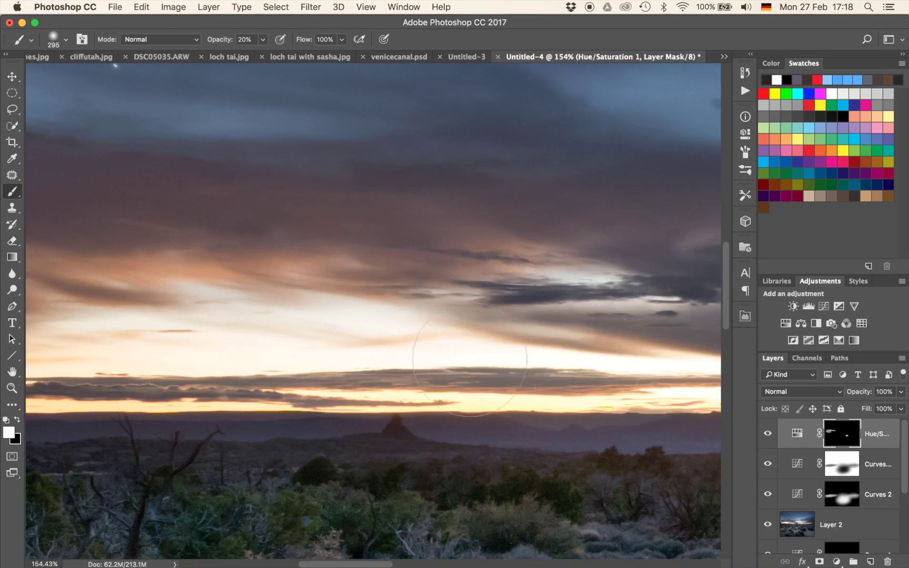
left_click_drag(403, 306, 162, 335)
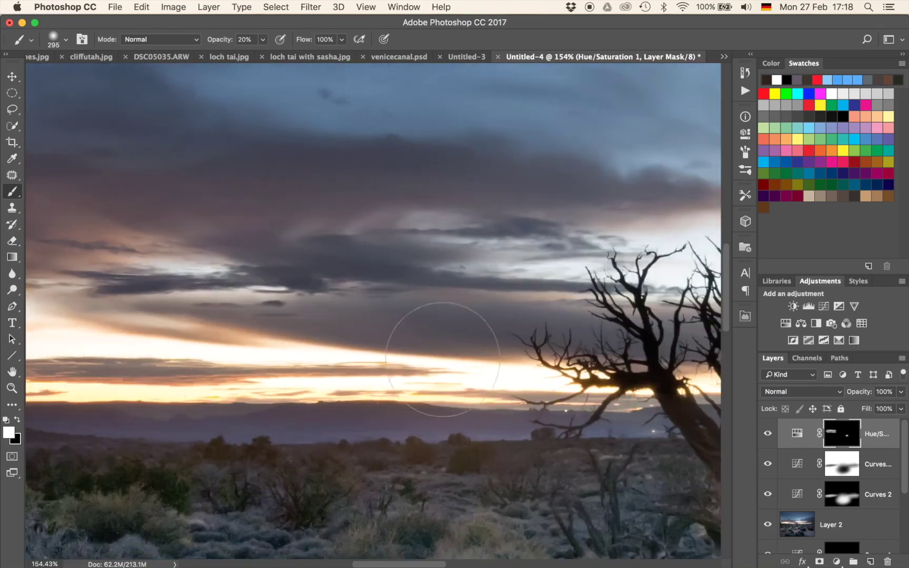
left_click_drag(306, 210, 624, 253)
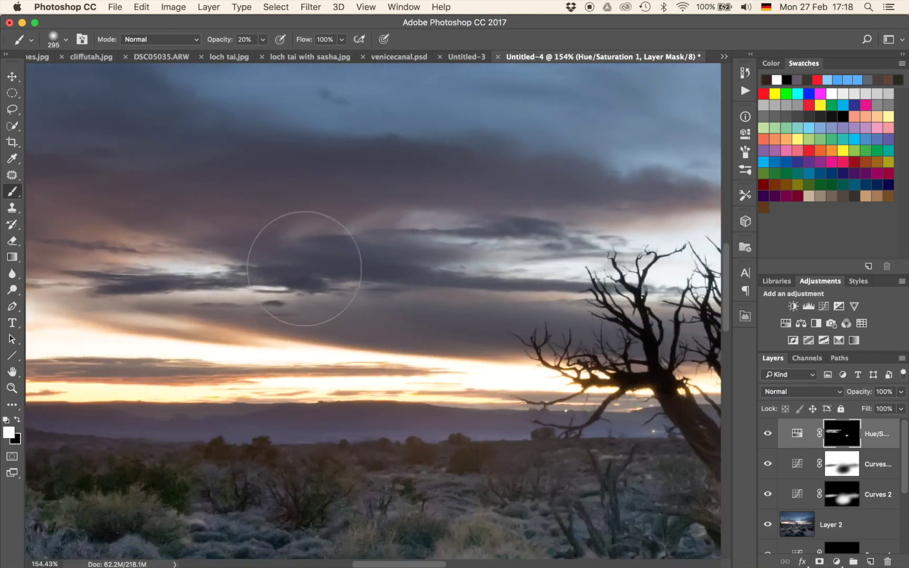
- Compare the whole photo with the masked Hue/Saturation layer hidden and shown
scroll(304, 268, "down", 8)
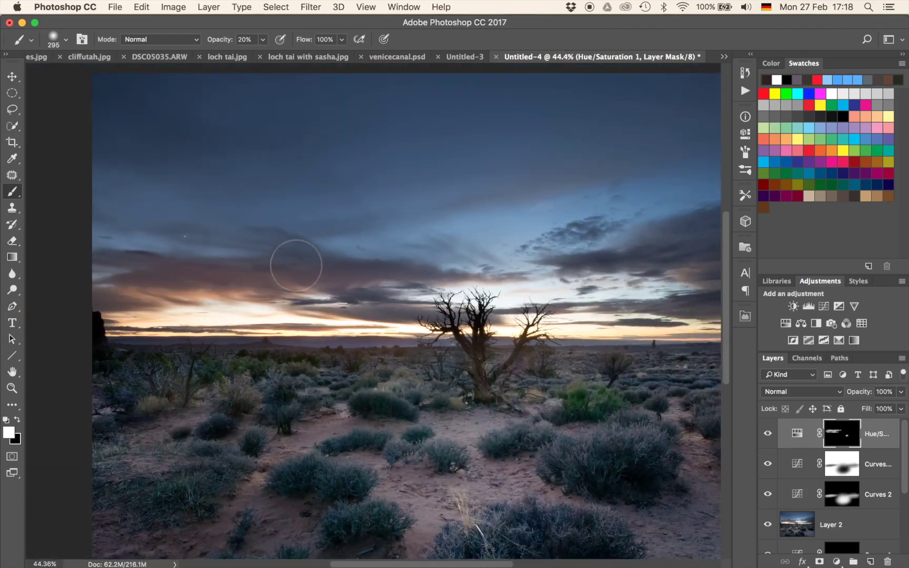
scroll(296, 265, "down", 2)
scroll(295, 261, "up", 2)
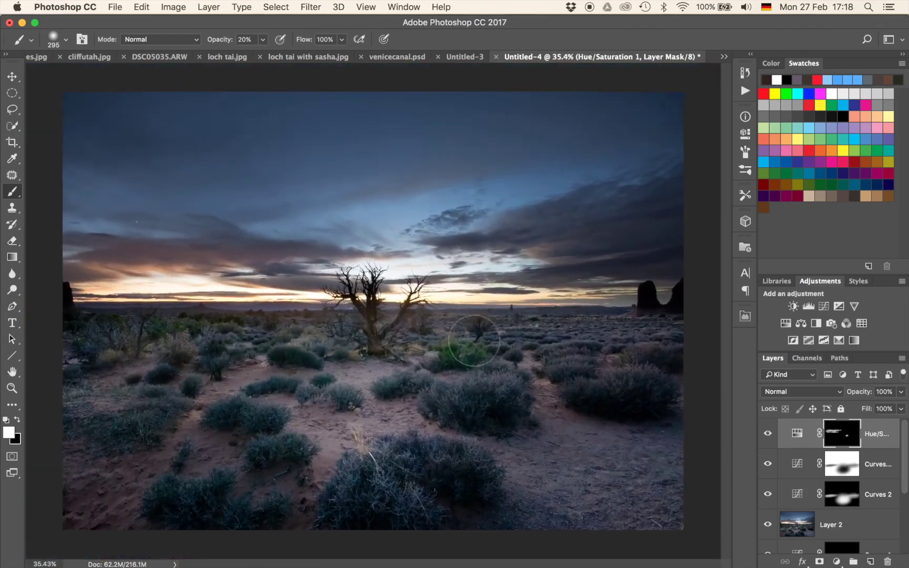
scroll(474, 340, "up", 1)
left_click(764, 436)
left_click(765, 436)
left_click(765, 437)
left_click(764, 437)
left_click(764, 436)
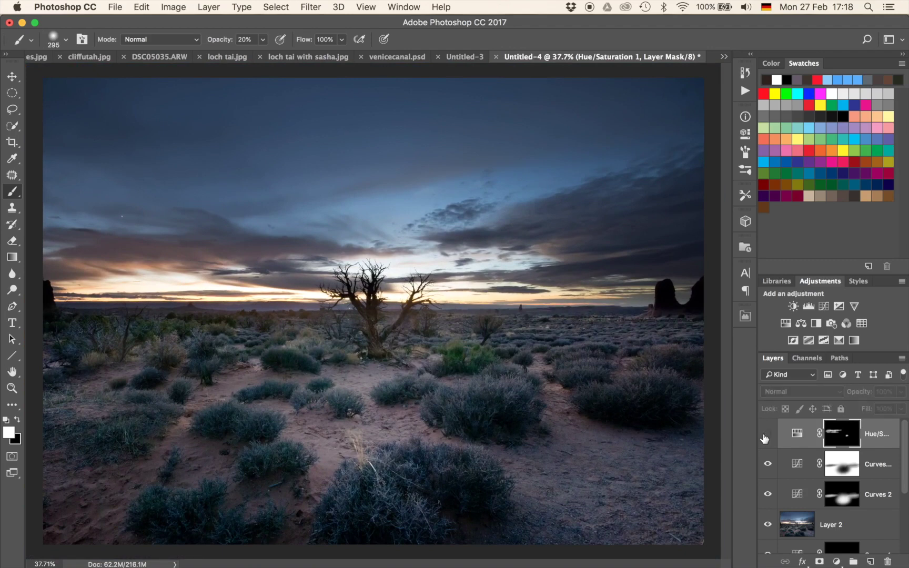
left_click(764, 437)
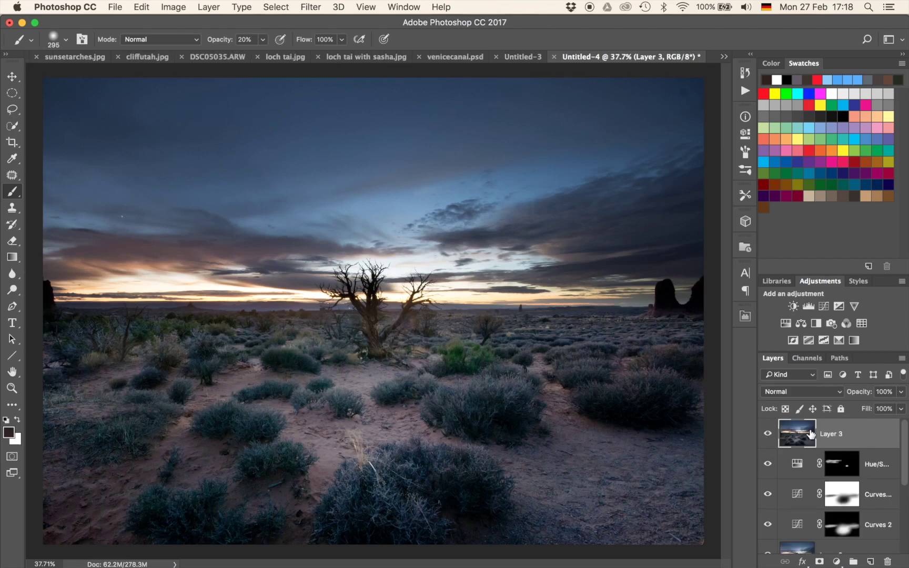
- Apply the Camera Raw Filter to the merged Layer 3 with Clarity +55 and Vibrance +9
left_click(311, 6)
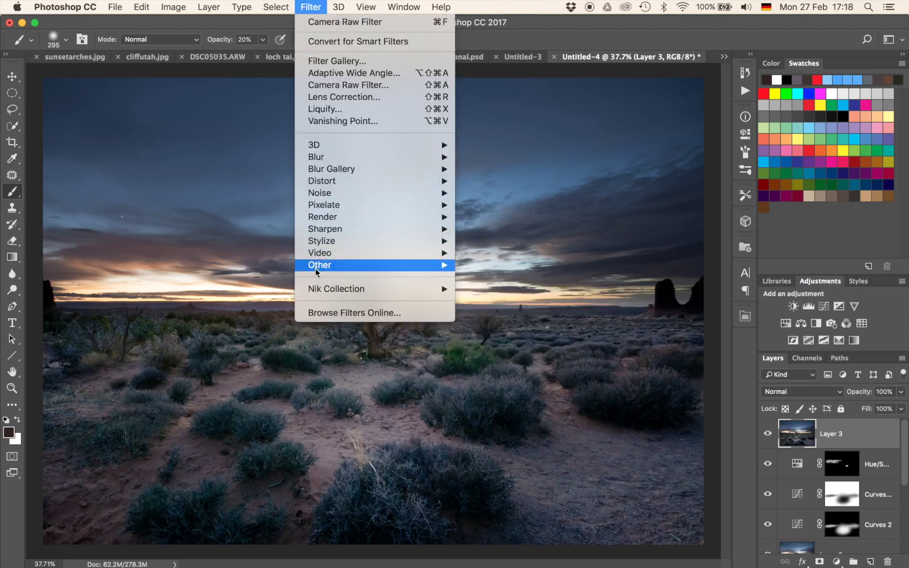
mouse_move(336, 229)
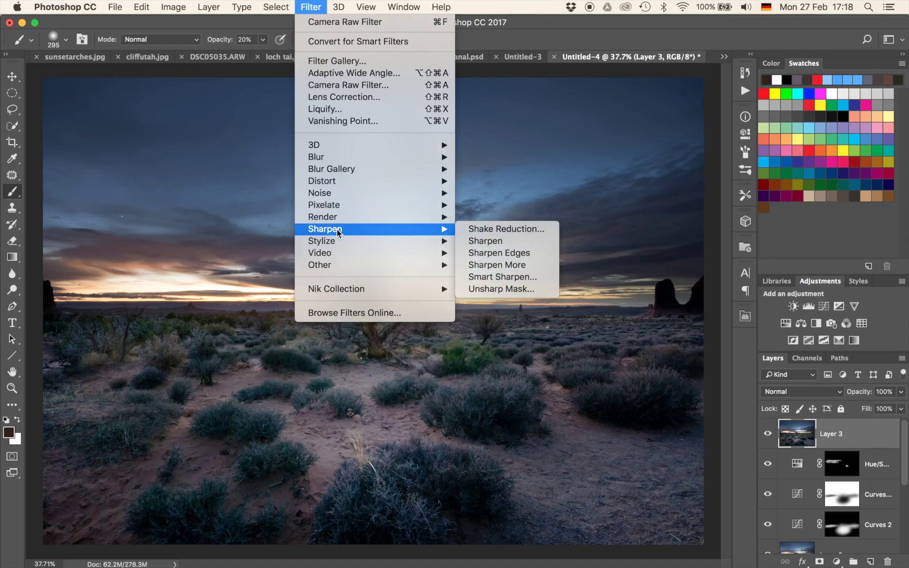
left_click(329, 88)
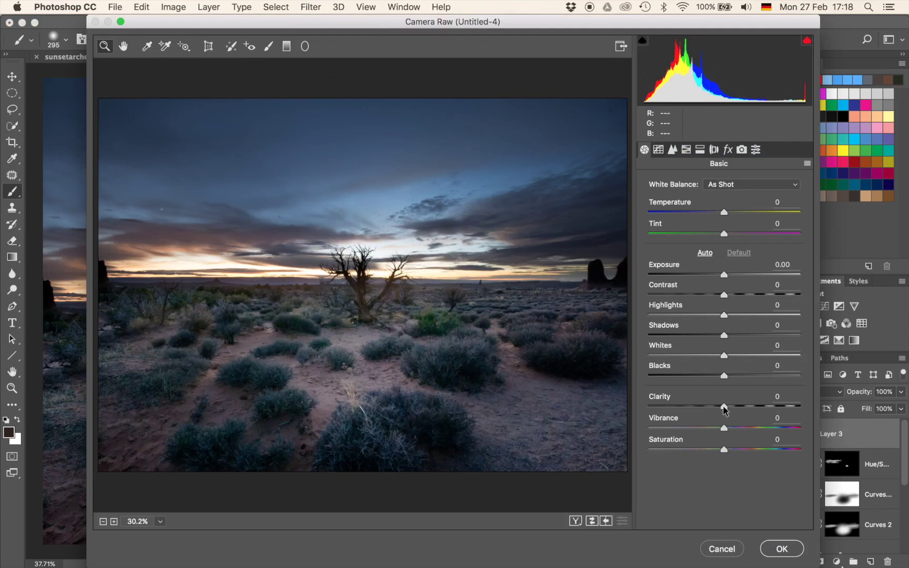
left_click_drag(786, 410, 731, 439)
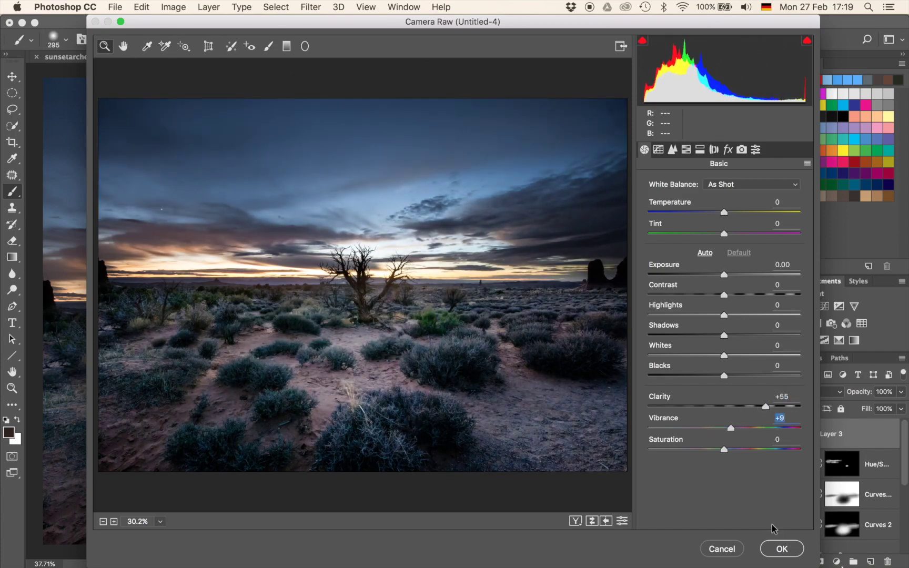
left_click(780, 547)
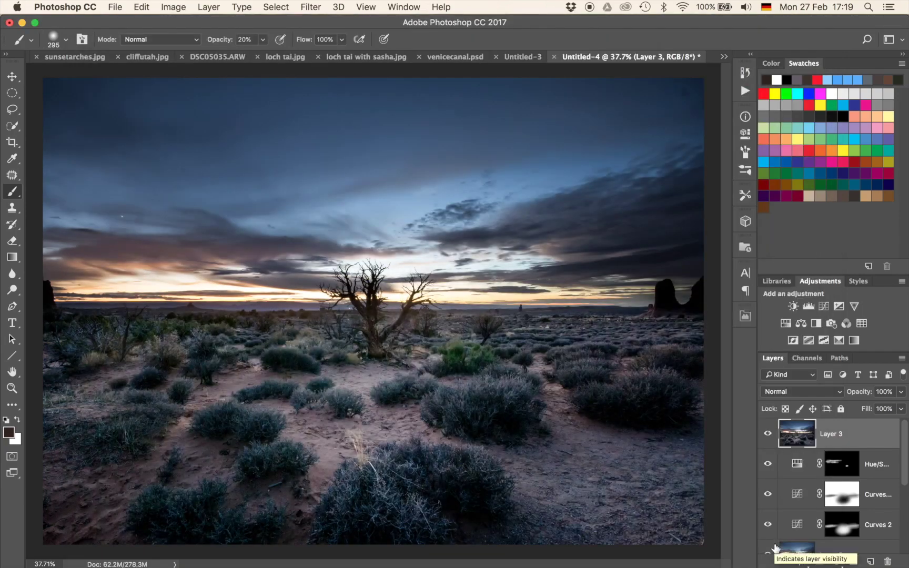
- Add a layer mask to Layer 3 and invert it to black
key("super+i")
key("super+i")
left_click(819, 561)
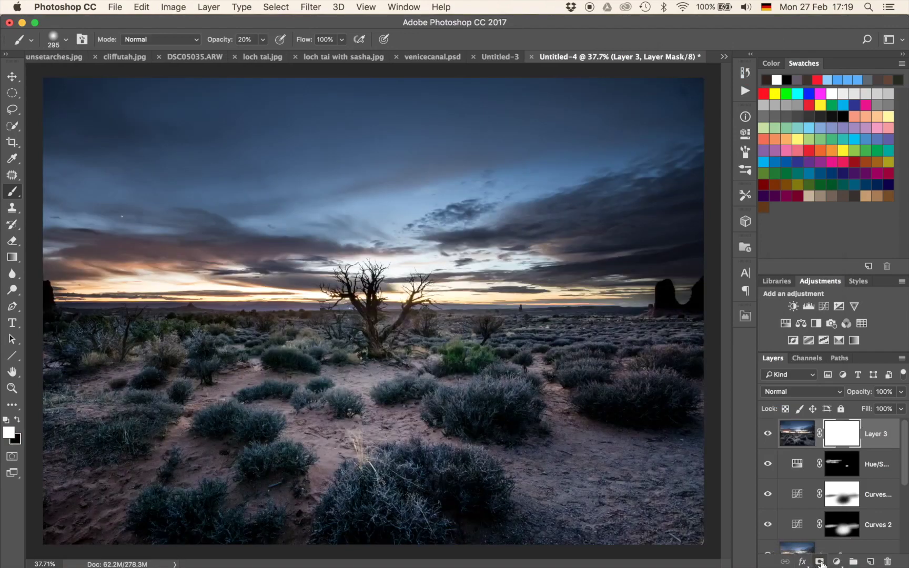
key("super+i")
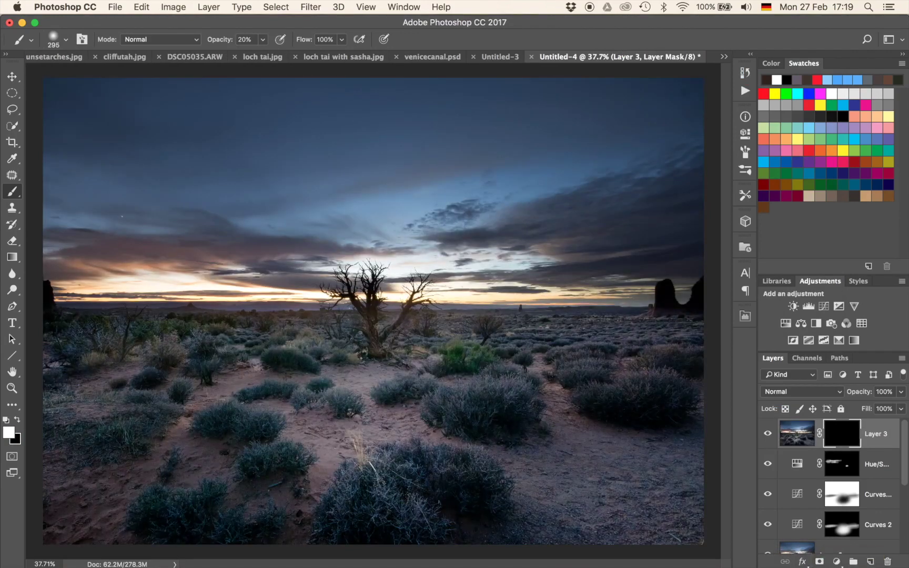
- Paint white on the Layer 3 mask over the large foreground bush with a 479 px brush at 20% opacity
key("super+plus")
key("super+plus")
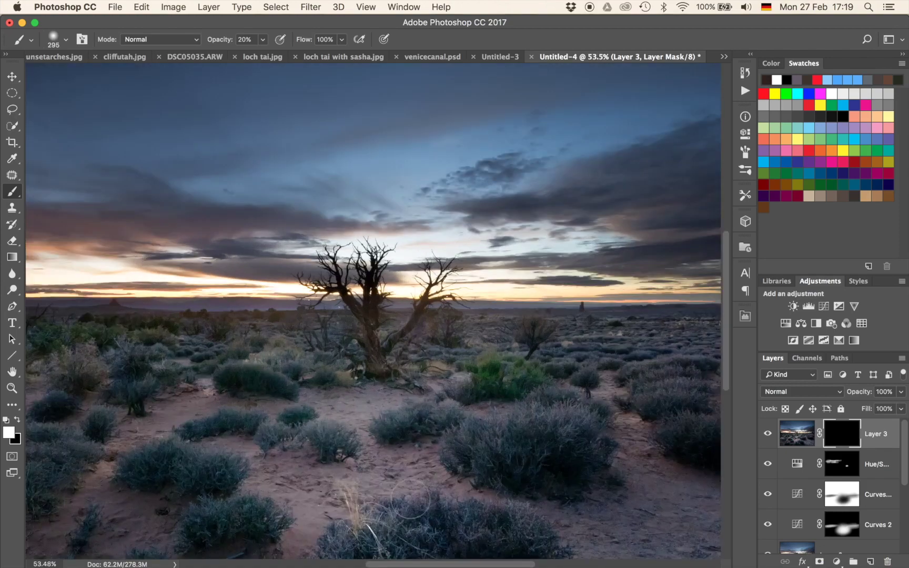
left_click_drag(443, 473, 294, 227)
left_click_drag(367, 358, 458, 307)
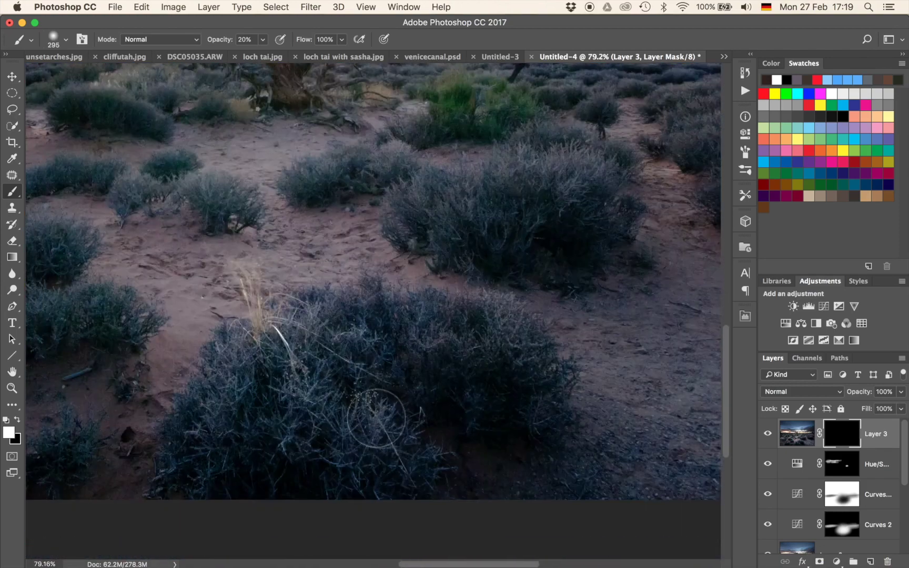
mouse_move(346, 409)
left_mouse_down()
mouse_move(381, 389)
mouse_move(297, 444)
mouse_move(405, 407)
mouse_move(308, 416)
mouse_move(429, 399)
mouse_move(355, 383)
left_mouse_up()
mouse_move(465, 329)
left_mouse_down()
mouse_move(527, 338)
mouse_move(429, 363)
left_mouse_up()
left_click_drag(185, 435, 218, 438)
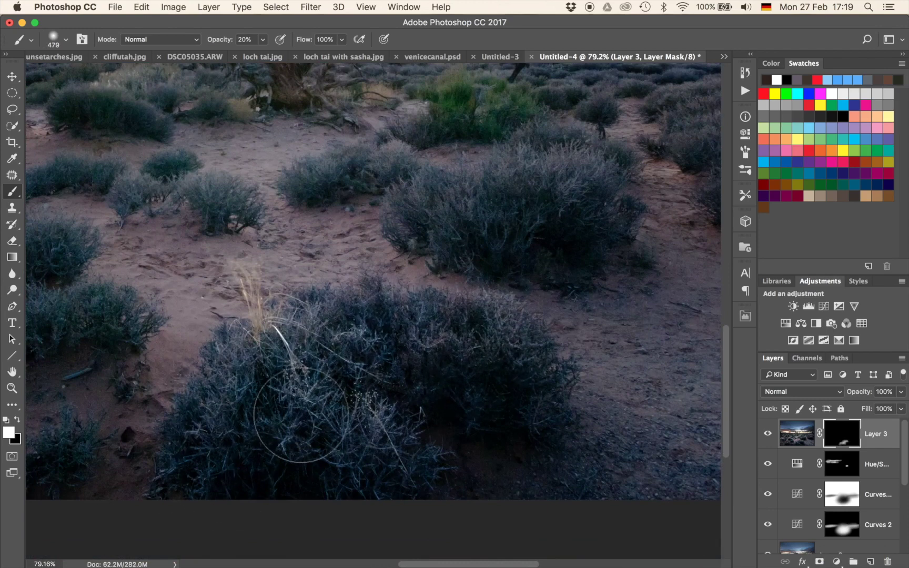
- Reveal the added clarity on the middle bush and the bushes at the photo's right side on the Layer 3 mask
left_click_drag(360, 421, 302, 555)
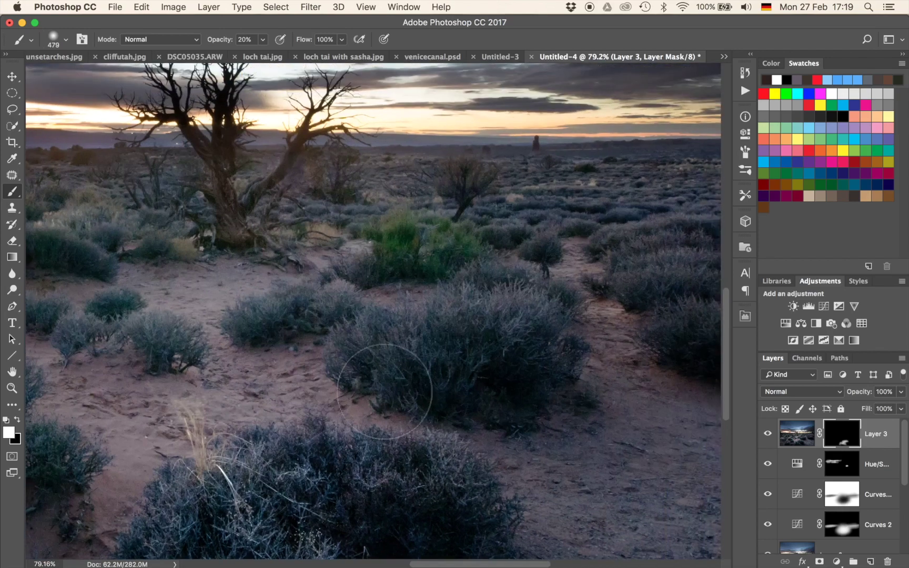
mouse_move(491, 361)
left_mouse_down()
mouse_move(533, 353)
mouse_move(508, 318)
mouse_move(564, 334)
left_mouse_up()
left_click_drag(345, 368, 49, 411)
mouse_move(554, 343)
left_mouse_down()
mouse_move(419, 373)
mouse_move(401, 365)
mouse_move(413, 358)
left_mouse_up()
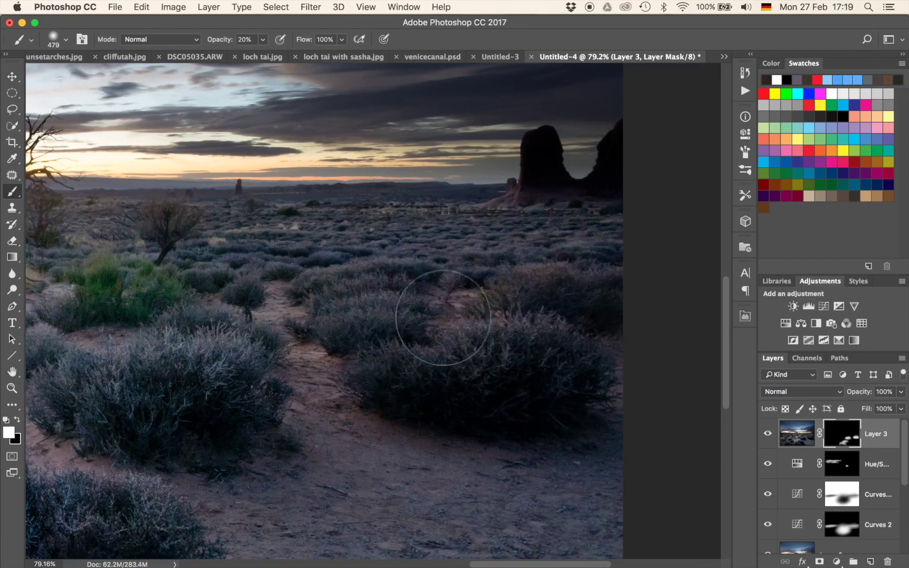
- Paint the Layer 3 mask white over the bushes and scrub in the left half of the desert foreground
mouse_move(304, 307)
left_mouse_down()
mouse_move(634, 294)
mouse_move(728, 254)
left_mouse_up()
left_click_drag(318, 370, 725, 263)
left_click_drag(411, 266, 468, 262)
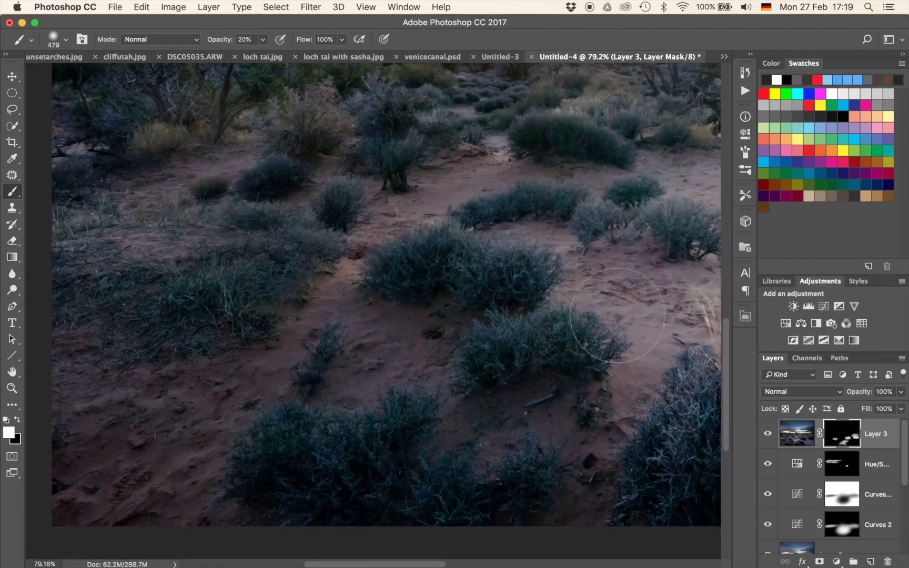
left_click_drag(294, 476, 415, 479)
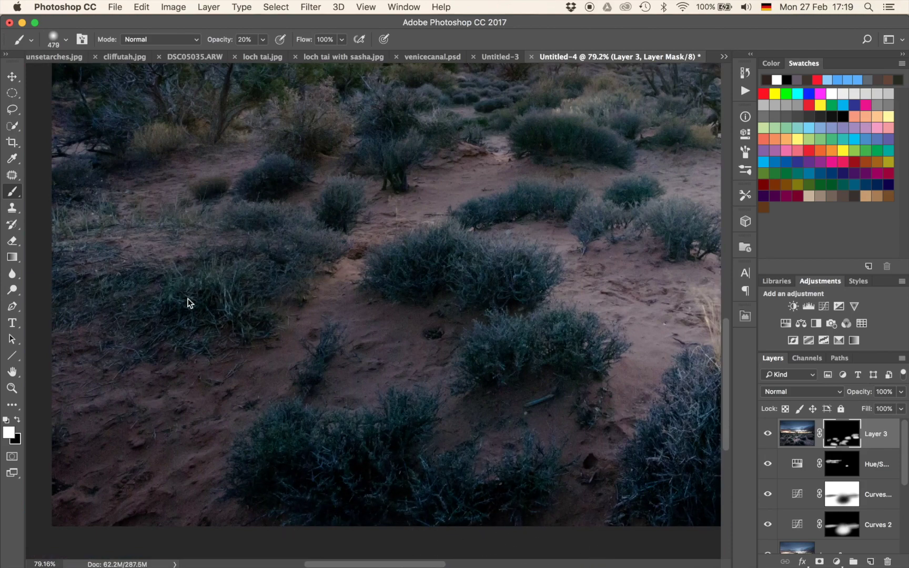
mouse_move(262, 243)
left_mouse_down()
mouse_move(249, 448)
mouse_move(449, 403)
left_mouse_up()
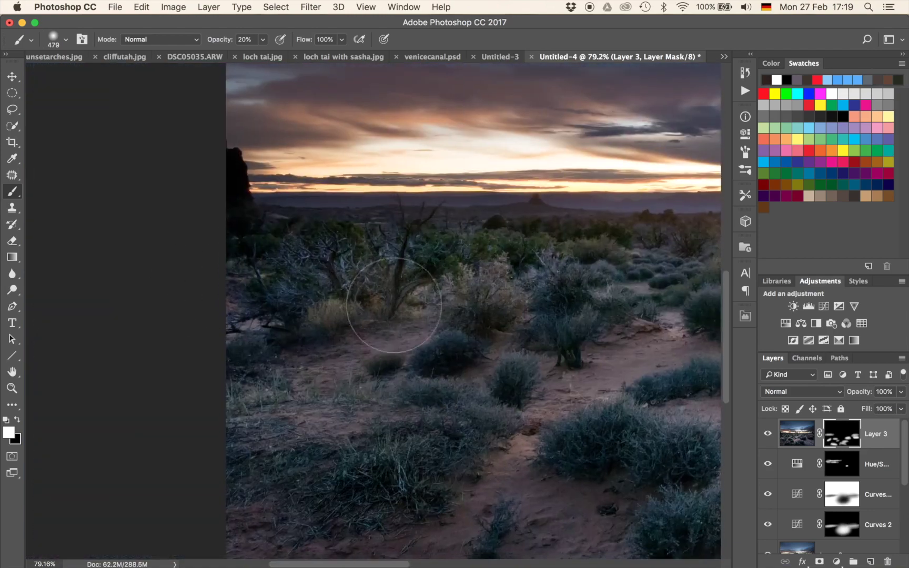
scroll(450, 395, "down", 10)
scroll(451, 390, "up", 2)
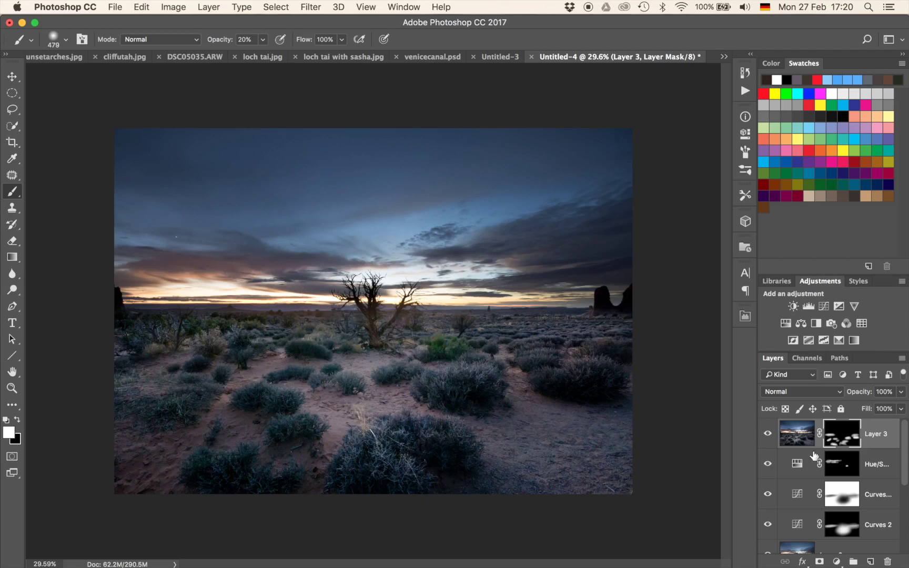
- Add a Curves adjustment layer above Layer 3, lower its curve to darken the photo, and invert its mask
left_click(823, 307)
left_click_drag(650, 225, 650, 242)
left_click(709, 107)
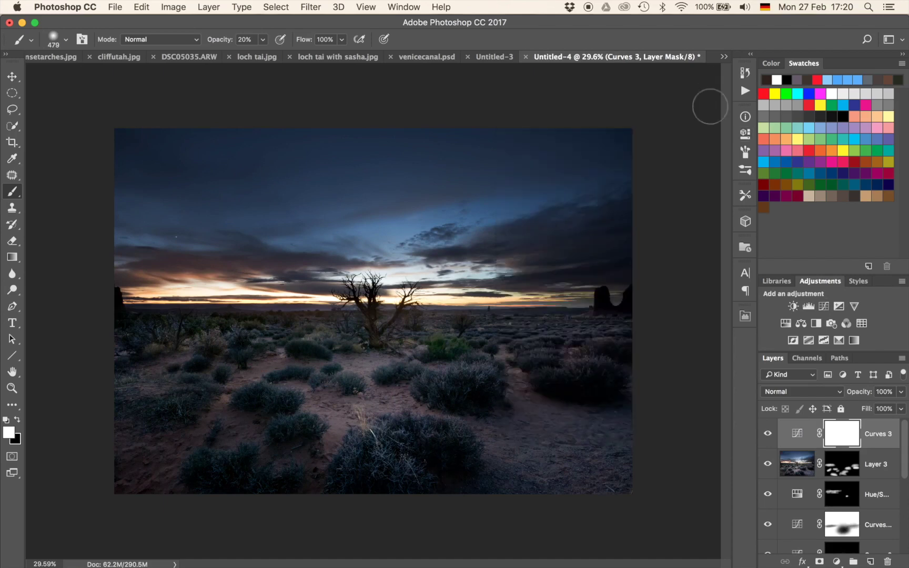
key("super+i")
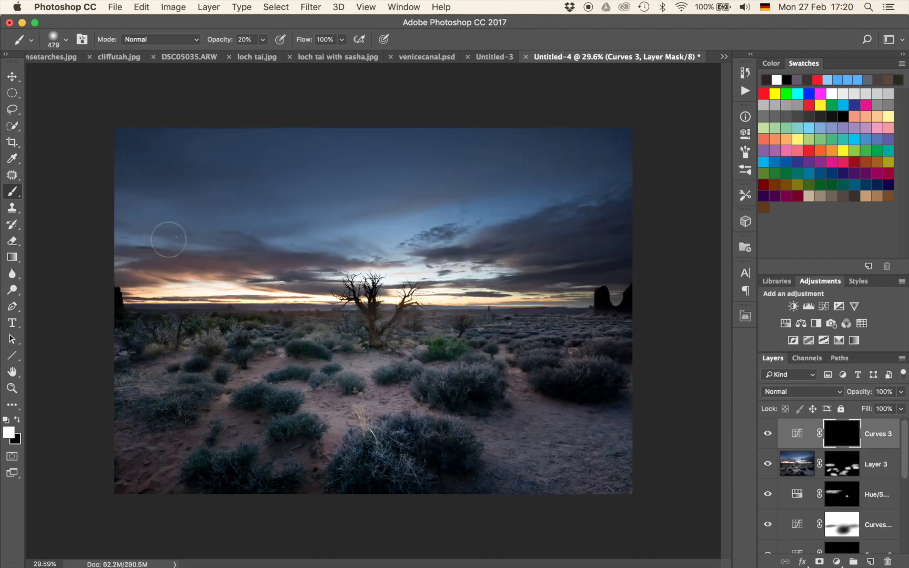
- Paint white across the upper sky on the Curves 3 mask with a 2350 px brush at 20% opacity to darken it
mouse_move(190, 163)
left_mouse_down()
mouse_move(372, 154)
mouse_move(340, 156)
left_mouse_up()
mouse_move(127, 193)
left_mouse_down()
mouse_move(242, 191)
mouse_move(174, 202)
left_mouse_up()
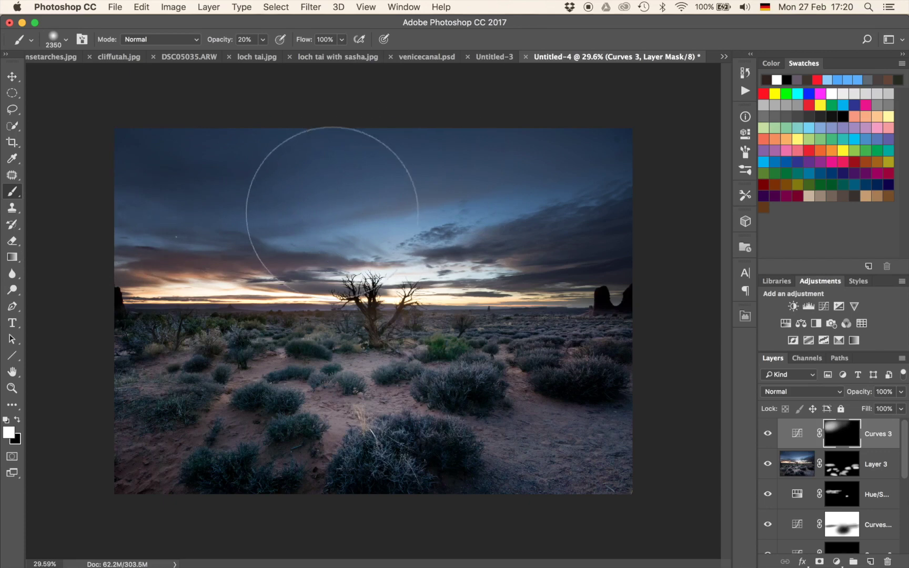
mouse_move(571, 121)
left_mouse_down()
mouse_move(606, 123)
mouse_move(622, 155)
mouse_move(617, 176)
left_mouse_up()
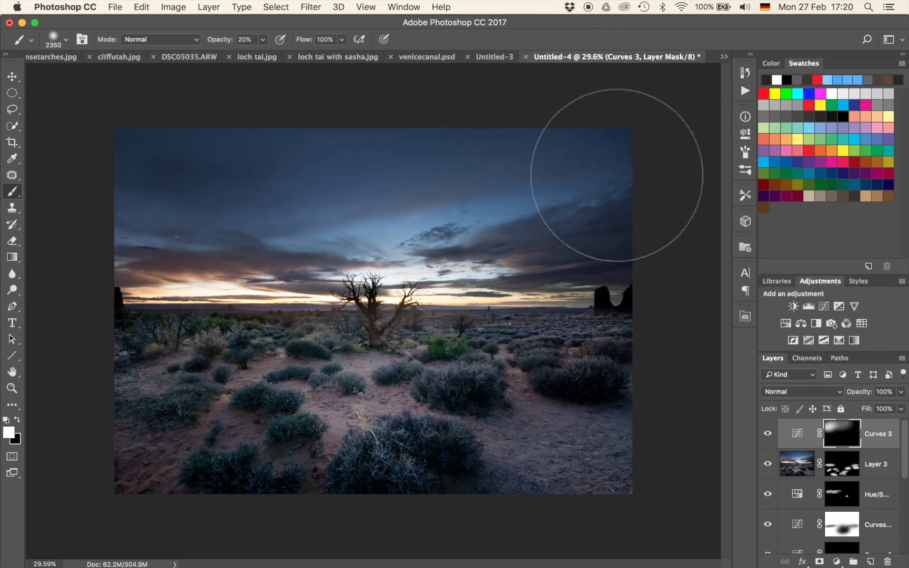
left_click_drag(493, 218, 468, 220)
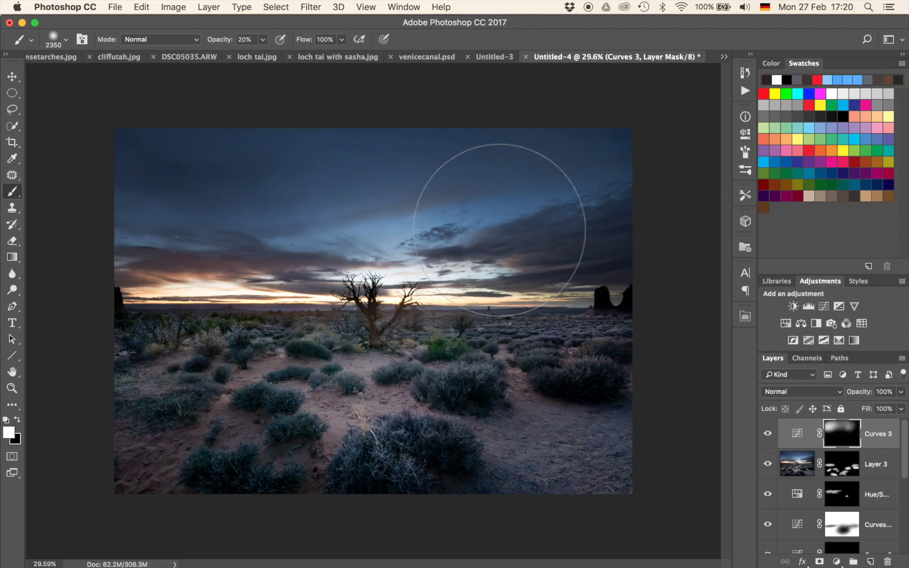
scroll(499, 230, "down", 3)
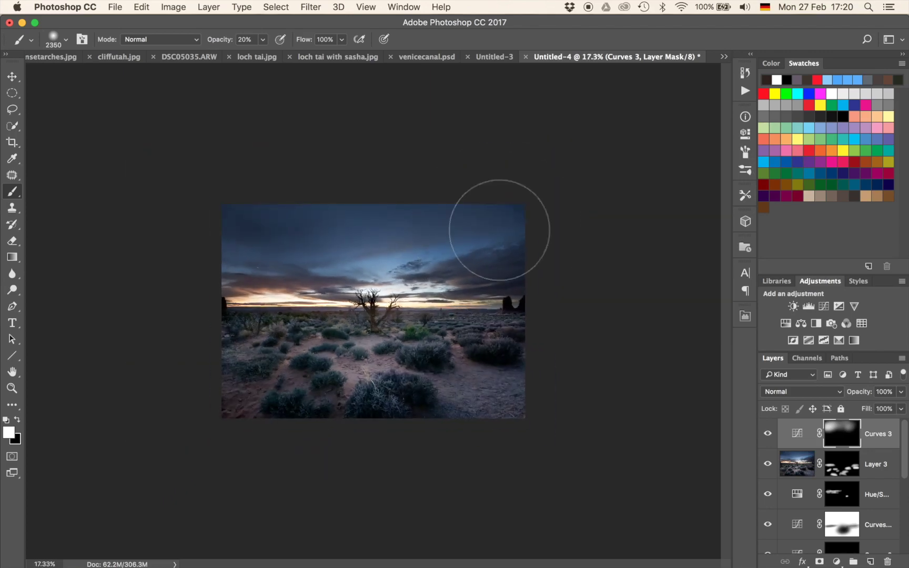
scroll(500, 230, "up", 4)
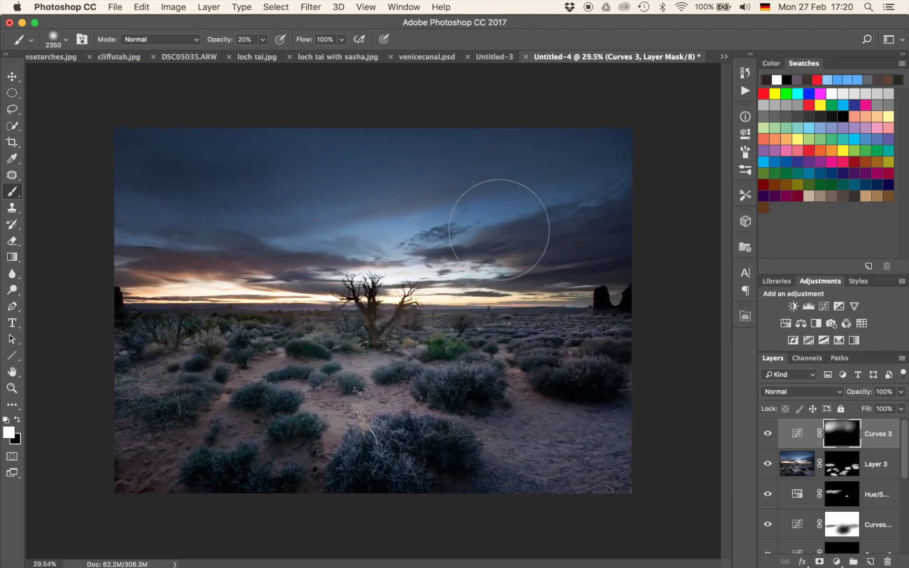
scroll(499, 230, "up", 1)
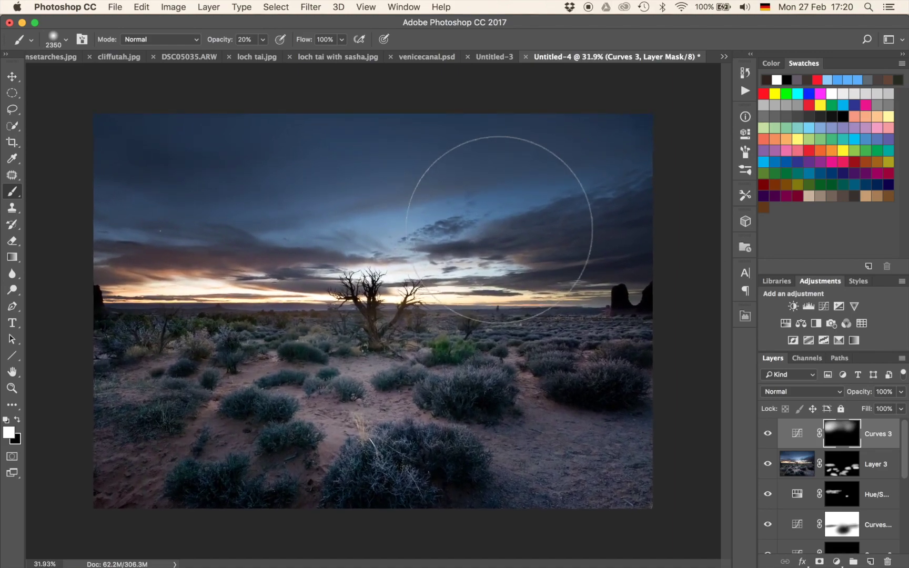